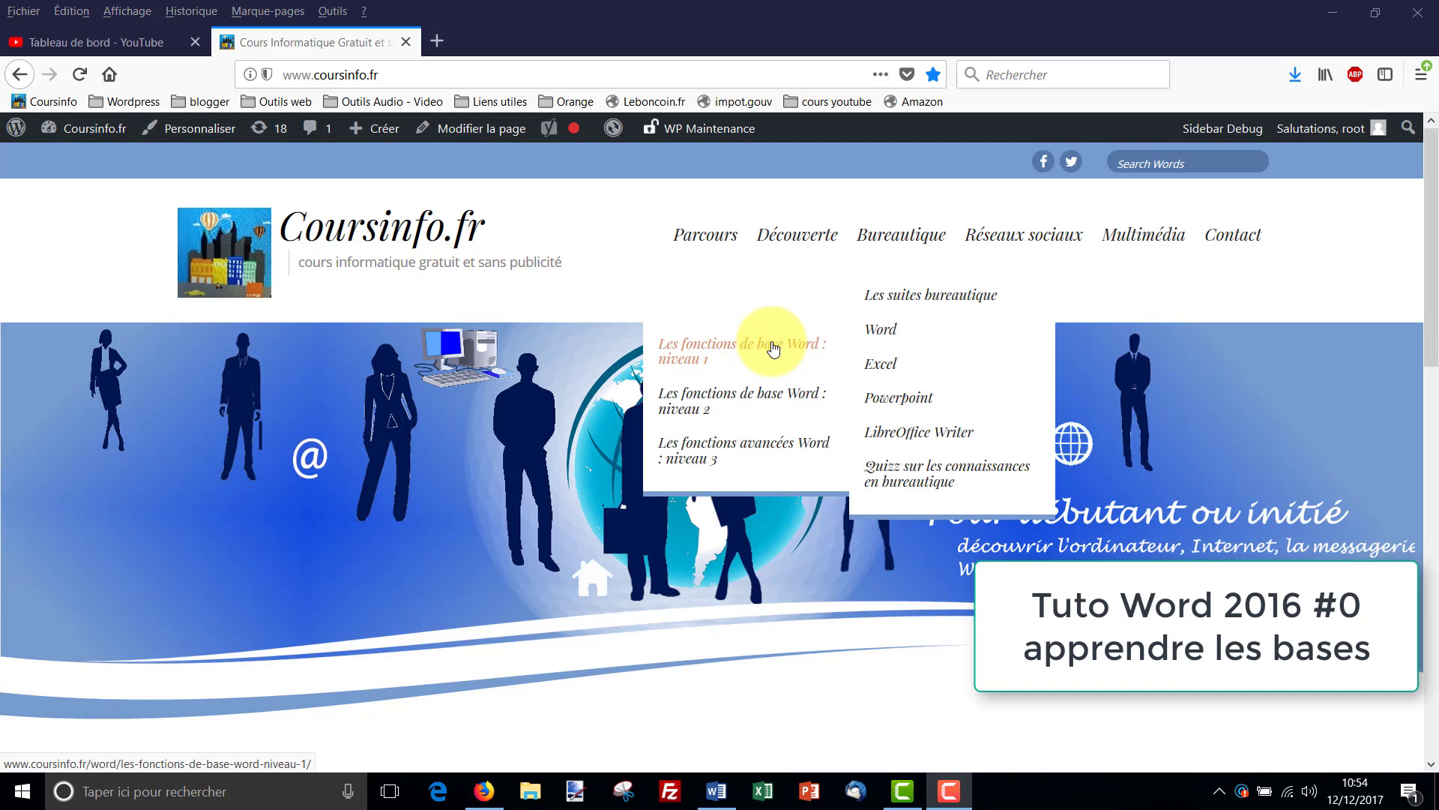
Step: Switch to Word and create a new blank document
{"action": "left_click", "coordinate": [721, 796]}
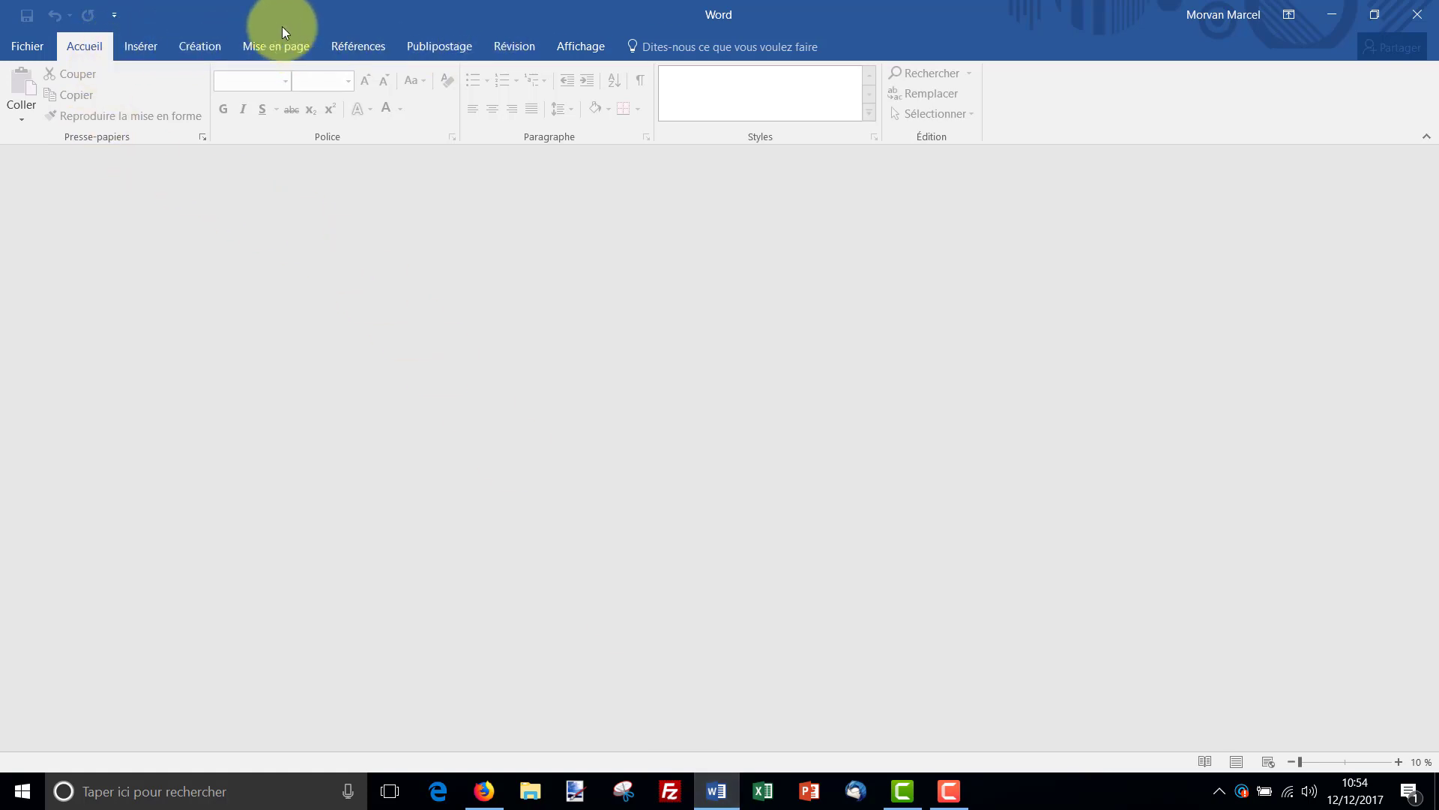
{"action": "left_click", "coordinate": [25, 46]}
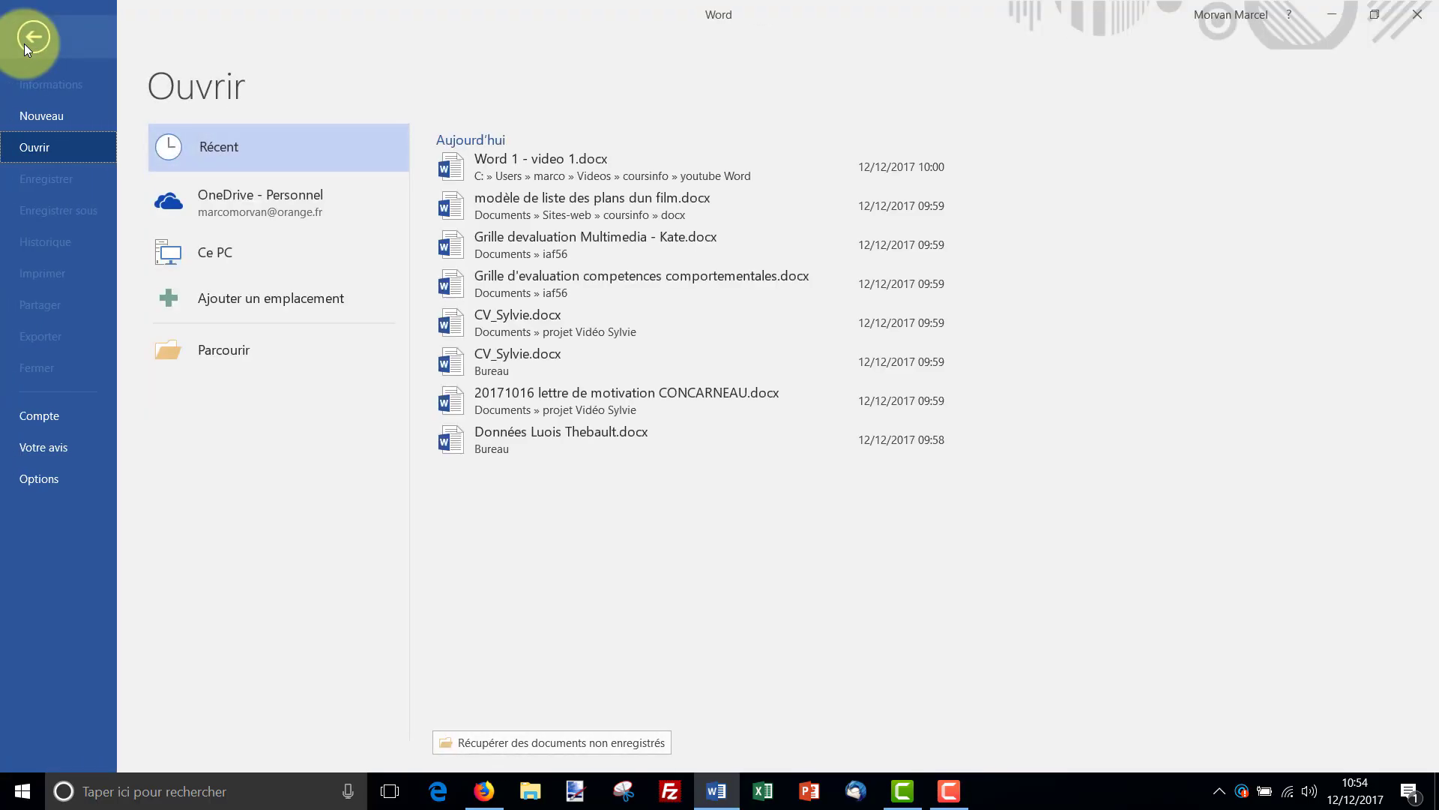
{"action": "left_click", "coordinate": [43, 114]}
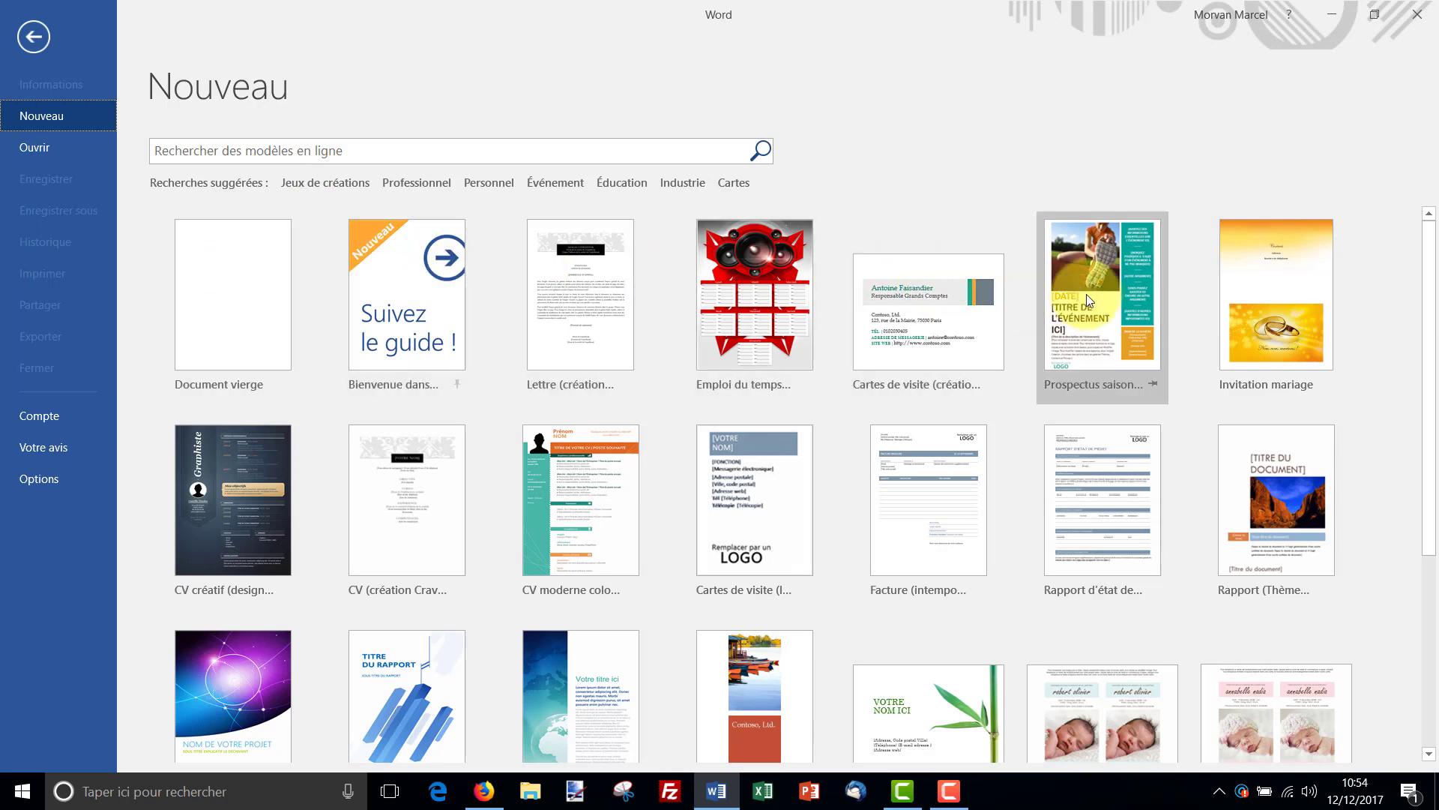
{"action": "left_click", "coordinate": [231, 282]}
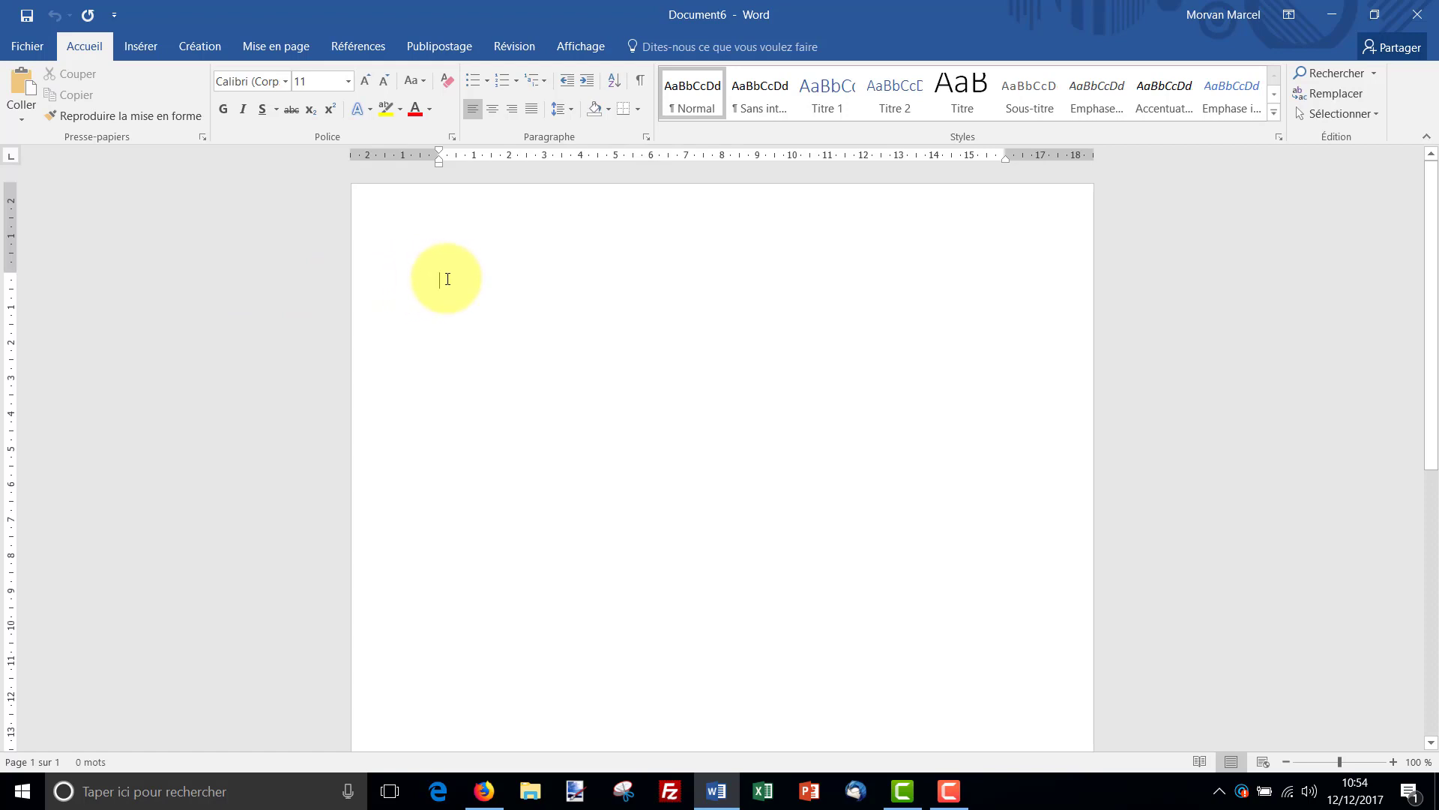
Step: Write the letter: the "Cher Monsieur" salutation with the addressee's name, the body beginning "Et pourquoi pas l'Elysée", "Très cordialement." and the mayor's signature
{"action": "type", "text": "Cher M"}
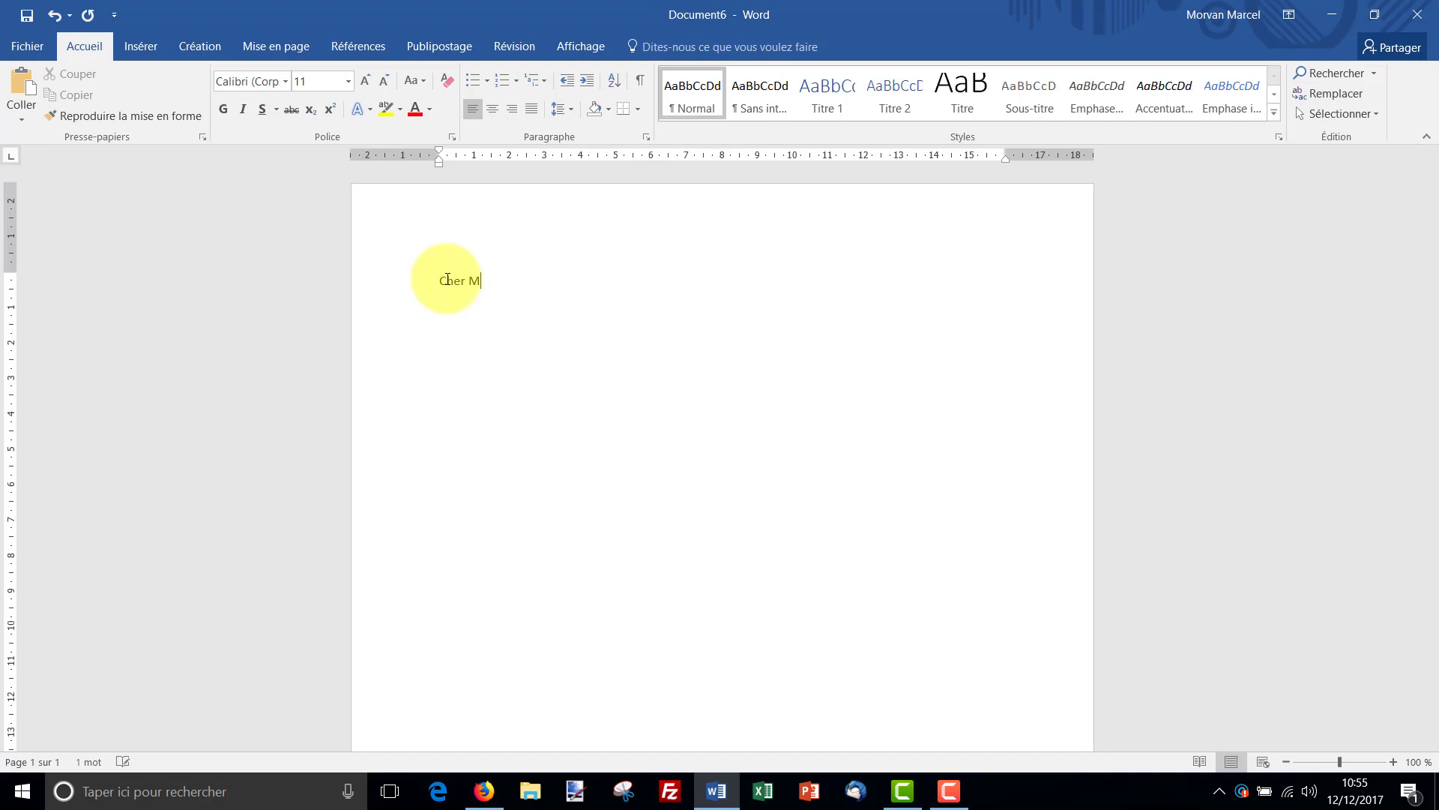
{"action": "type", "text": "onsieur Victor,"}
{"action": "type", "text": "Et pourquoi pas l’Elysée tant que vous y êtes ? Non mais franchement. Et ça veut sa chambre à l’hôtel et tout et tout. Avec le petit déjeuner inclus je suppose ? Vous croyez que parce que je suis Maire je roule sur l’or ? Moi j’habite dans un studio et j’ai une seule bagnole alors me faites pas pleurer avec vos gémissements déplacés. C’est pas la mairie de Paris ici. J’ai pas un appartement de fonction avec domestique et compagnie ; c’est moi qui fais les courses et la bouffe et je dois aller chercher moi-même mes gosses à l’école alors cessez de tout ramener à votre petite personne. Allez, je fais un geste, je vous donne l’adresse d’un camping à Guidel-les-Pins et je vous fais 10% sur l’emplacement, si vous promettez de voter pour moi aux prochaines élections. Non mais des fois.  Très cordialement.  Jean Anglade Maire de Saint-Juan-les-Foins"}
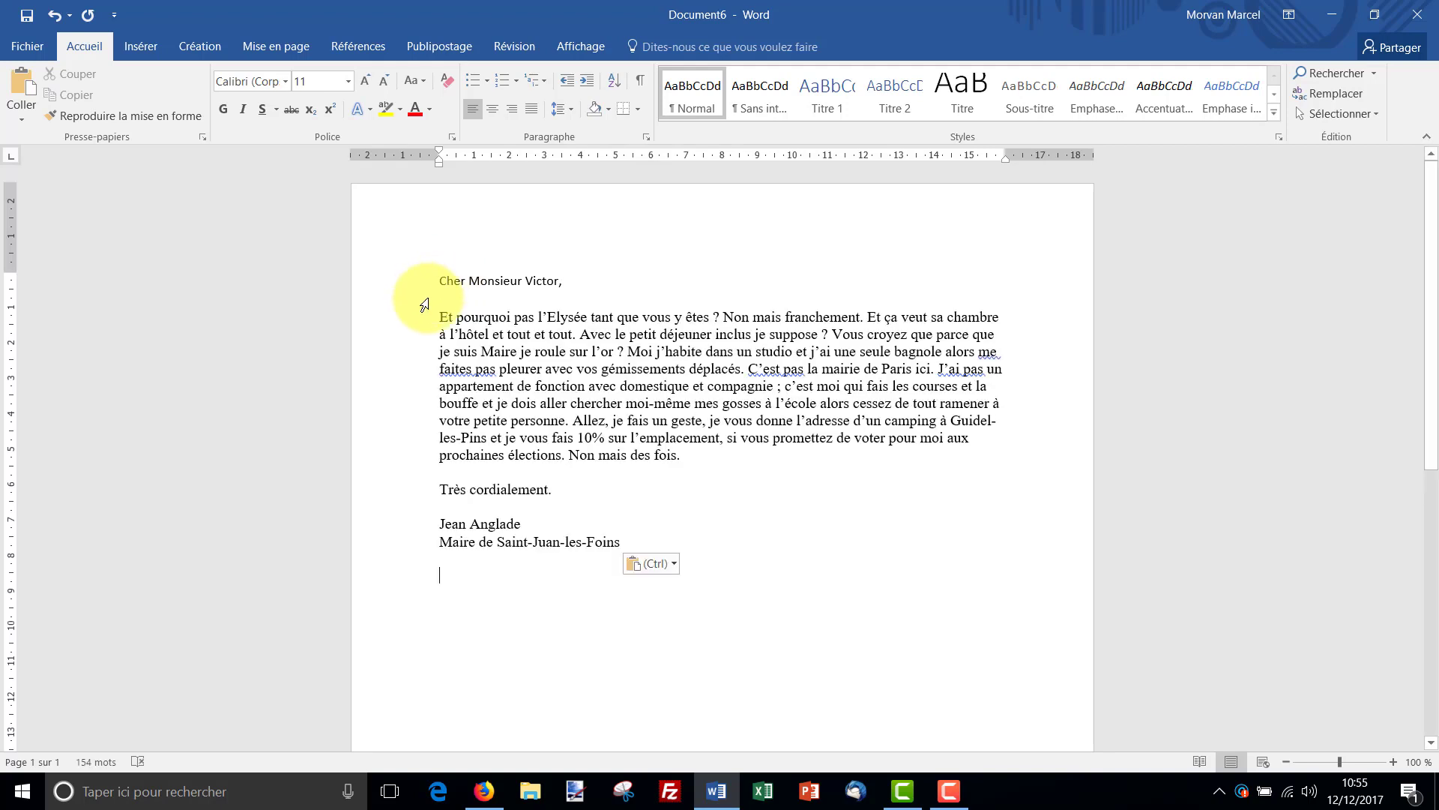
{"action": "left_click", "coordinate": [542, 330]}
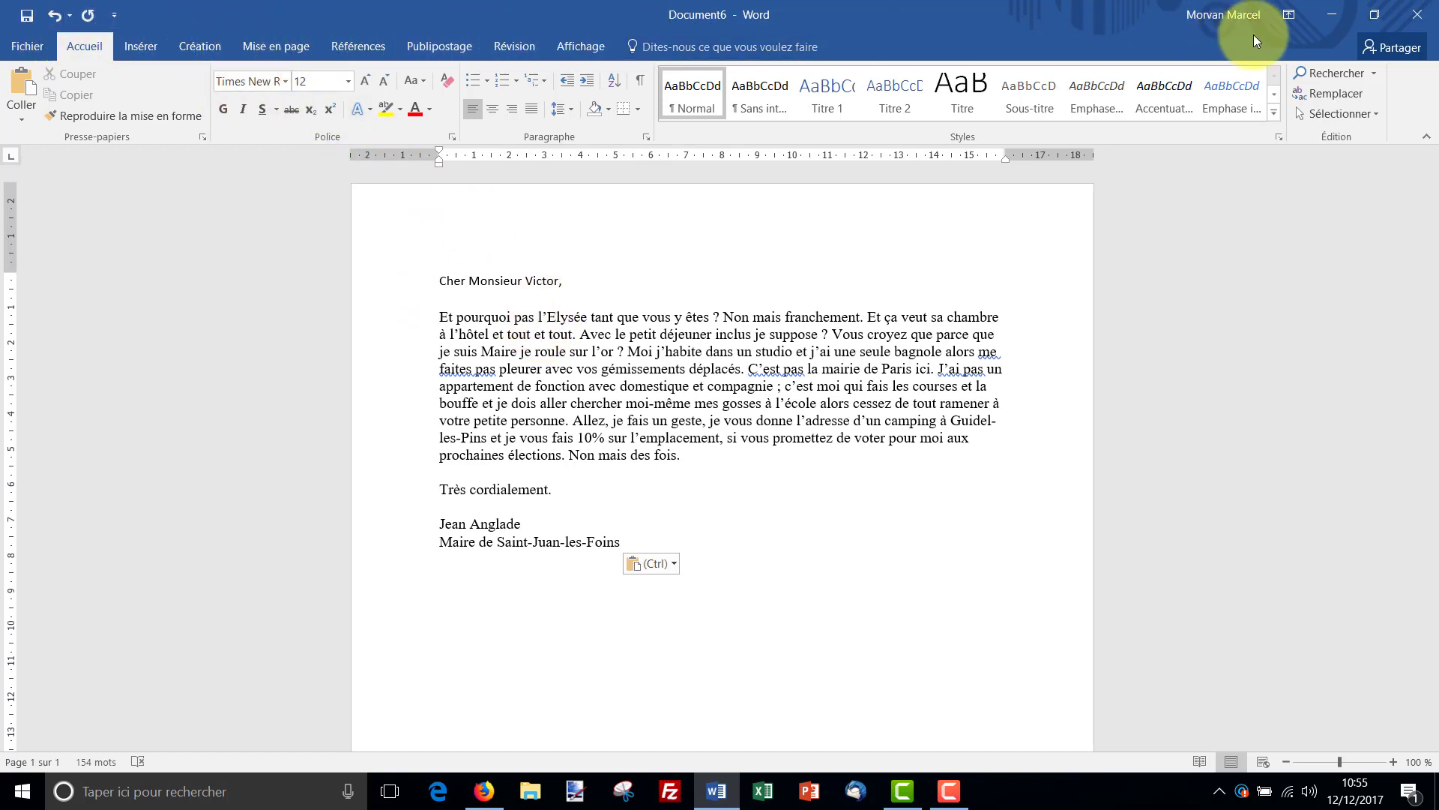
{"action": "left_click", "coordinate": [141, 42]}
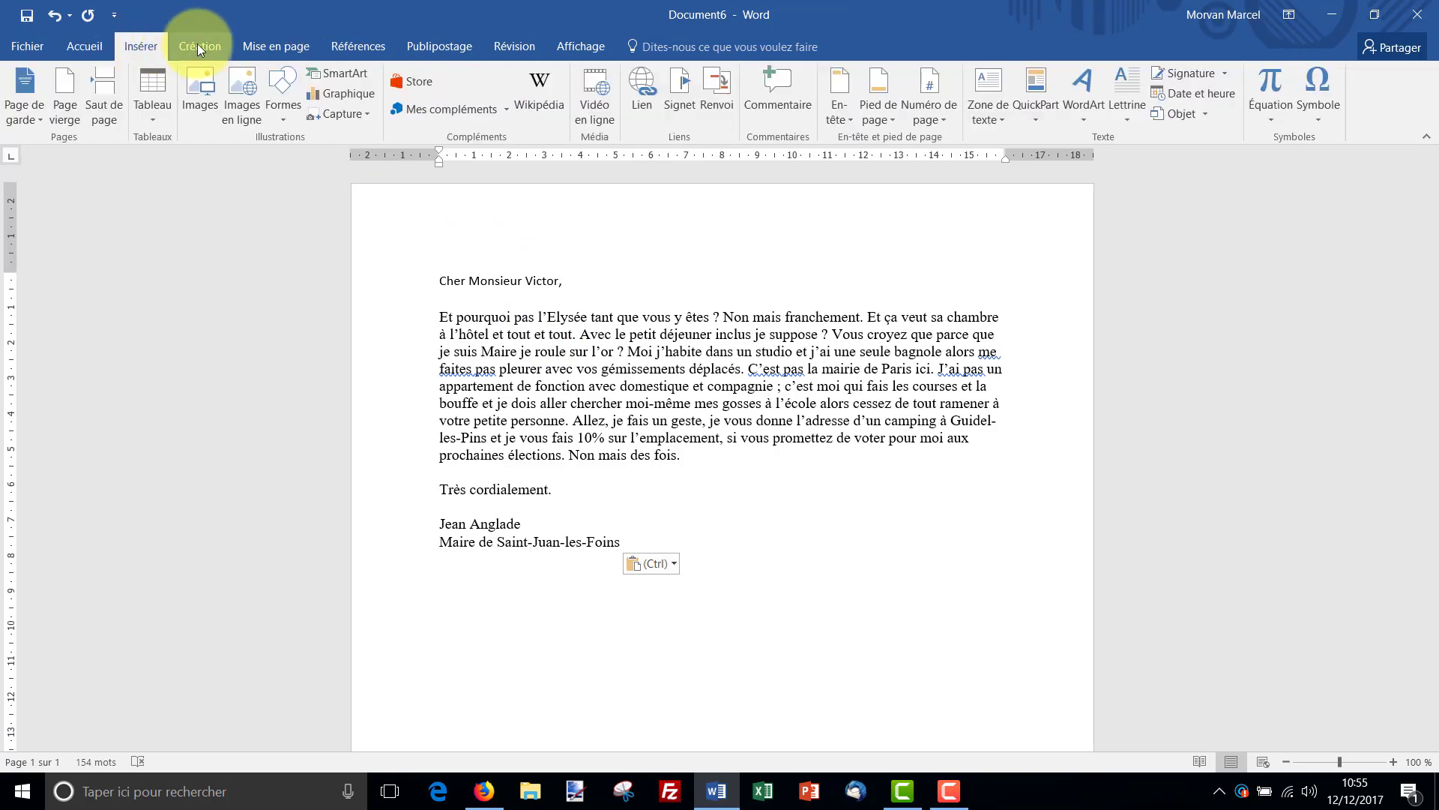
{"action": "left_click", "coordinate": [198, 45]}
{"action": "left_click", "coordinate": [88, 42]}
{"action": "left_click", "coordinate": [133, 47]}
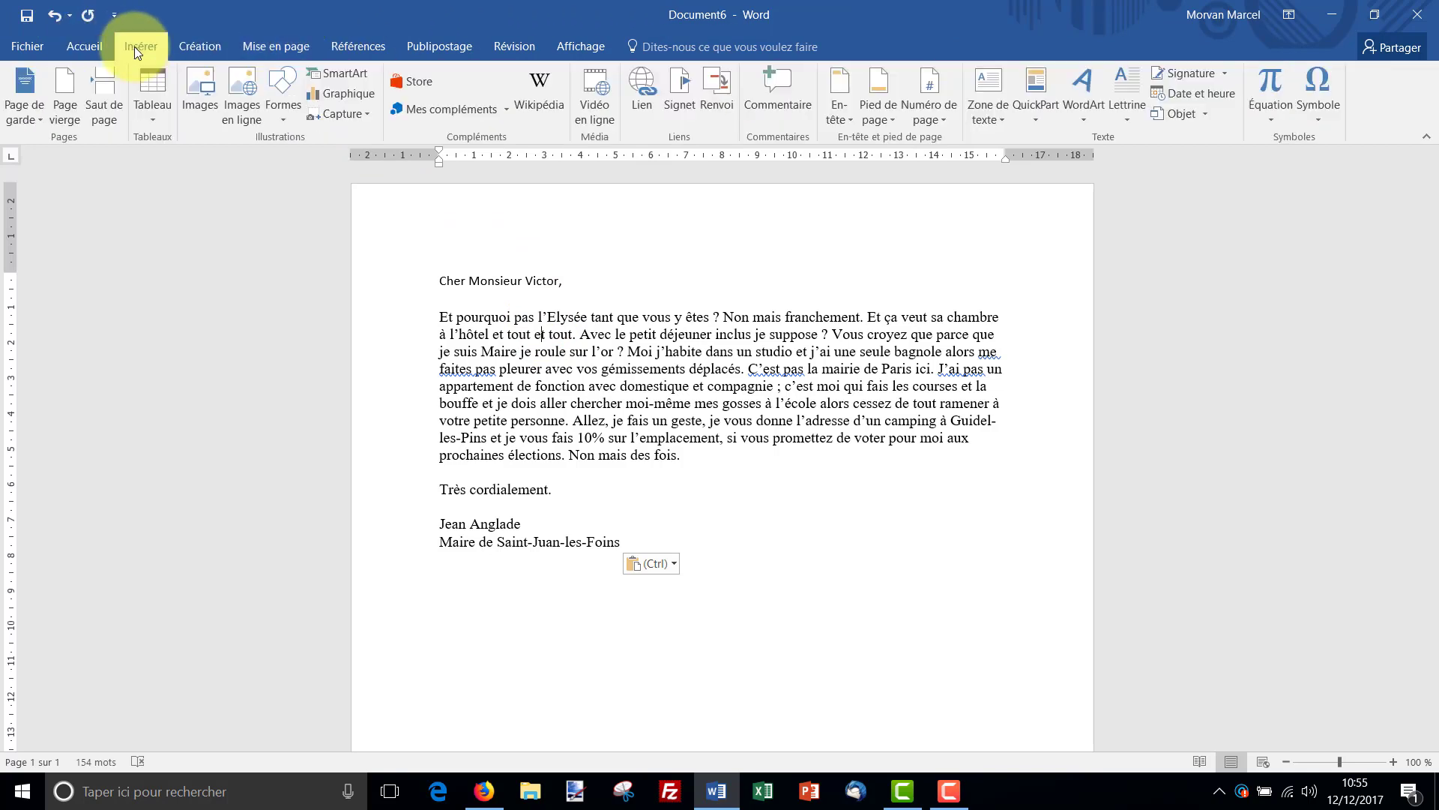
{"action": "left_click", "coordinate": [204, 45]}
{"action": "left_click", "coordinate": [281, 45]}
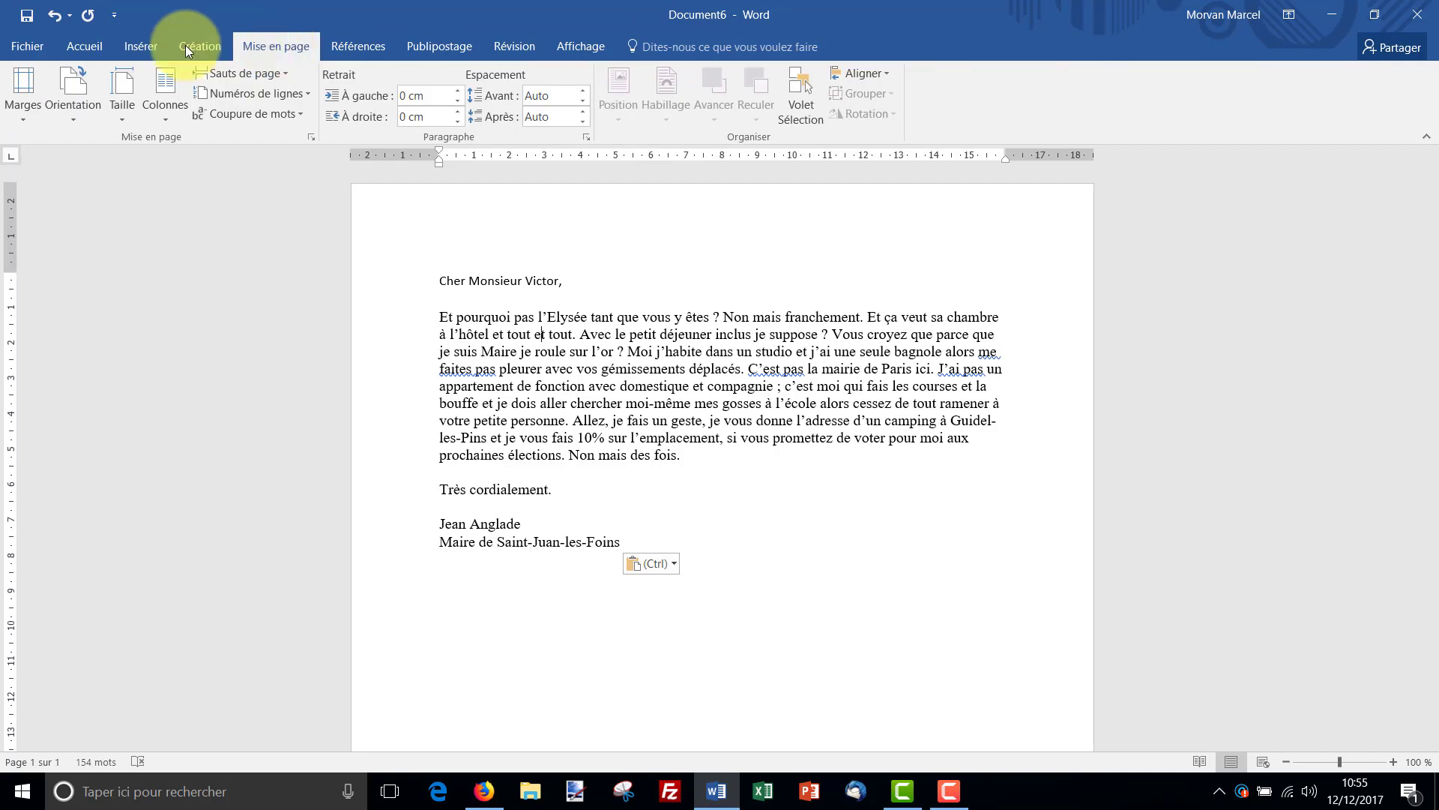
{"action": "left_click", "coordinate": [84, 47]}
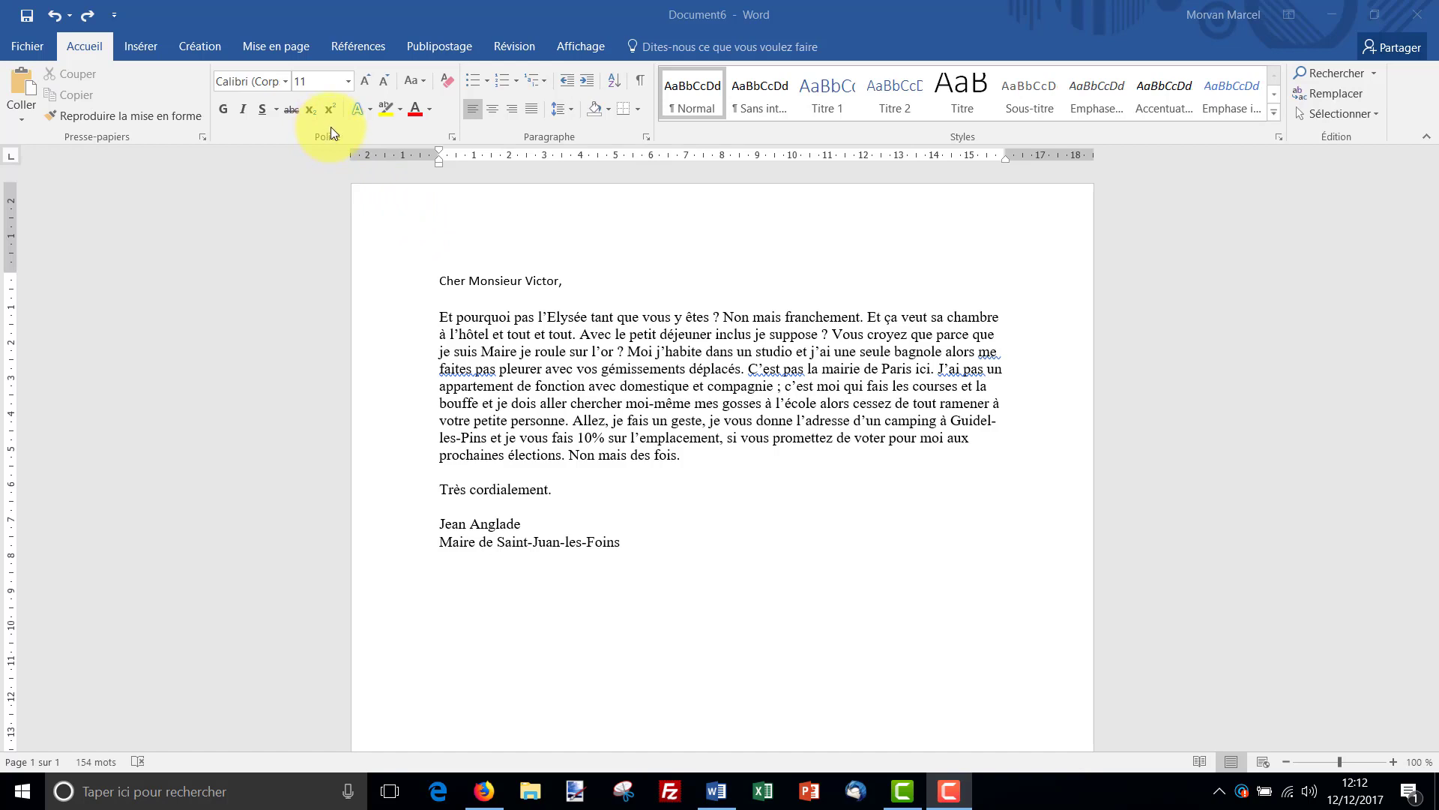
Step: Make the addressee's name in the salutation bold
{"action": "left_click", "coordinate": [445, 285]}
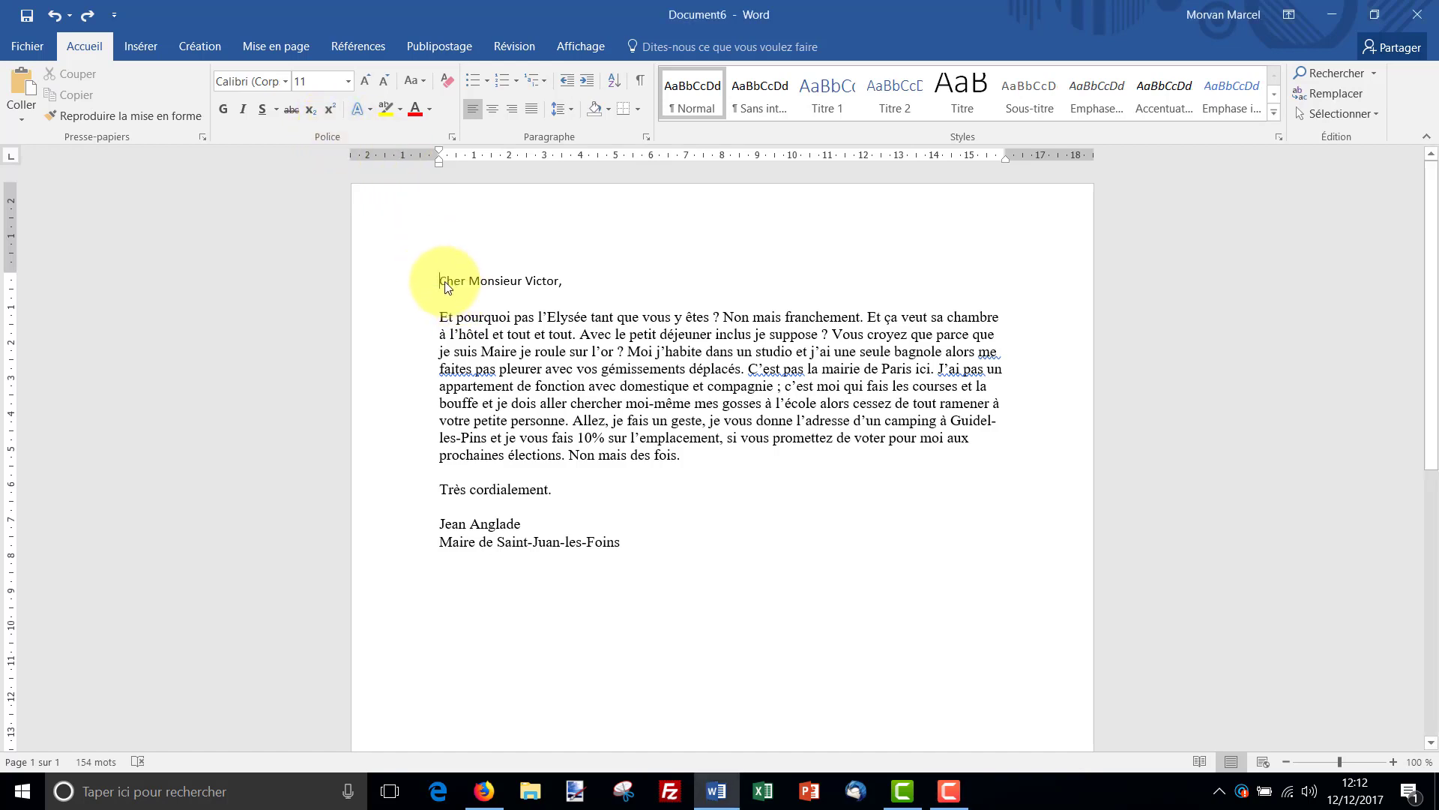
{"action": "double_click", "coordinate": [539, 282]}
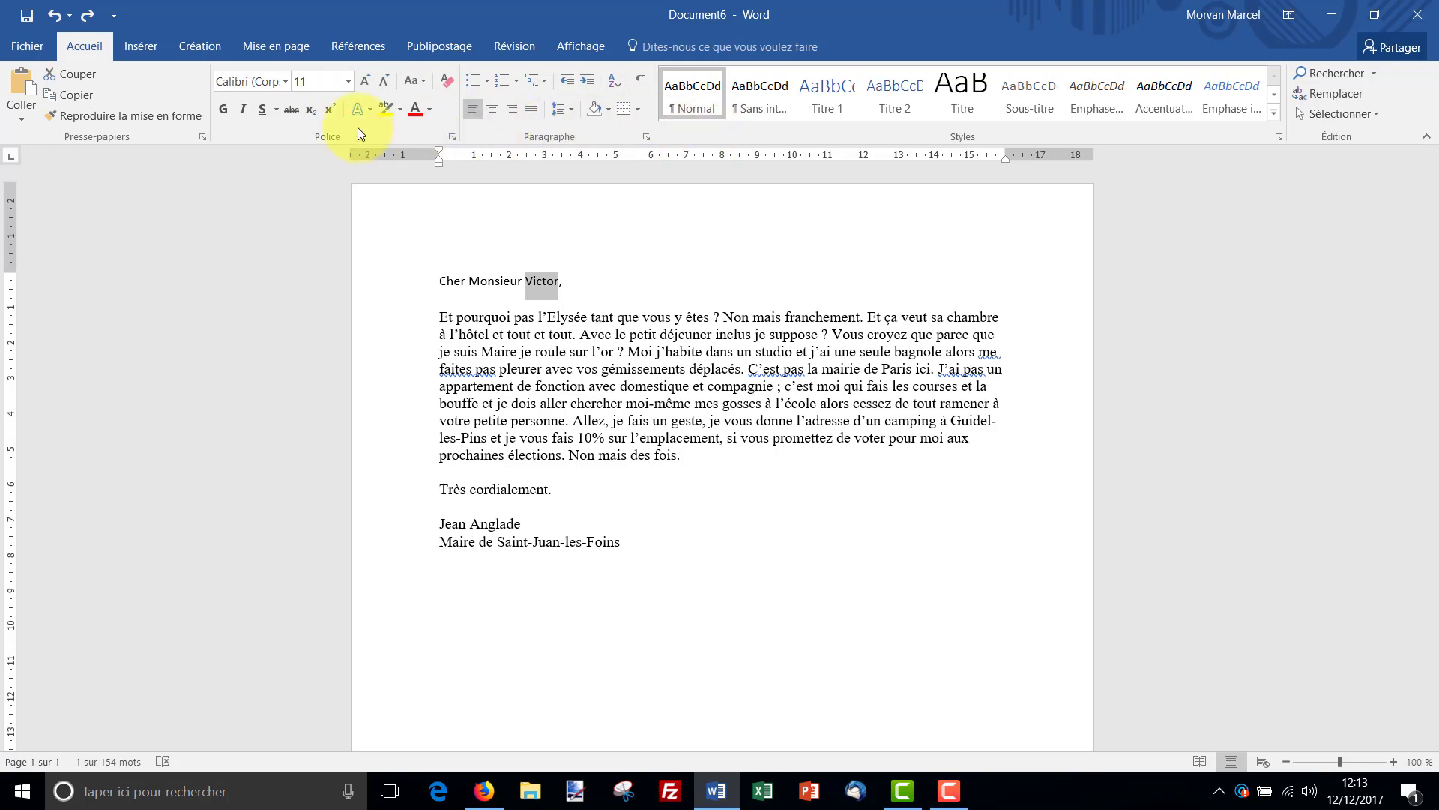
{"action": "left_click", "coordinate": [223, 110]}
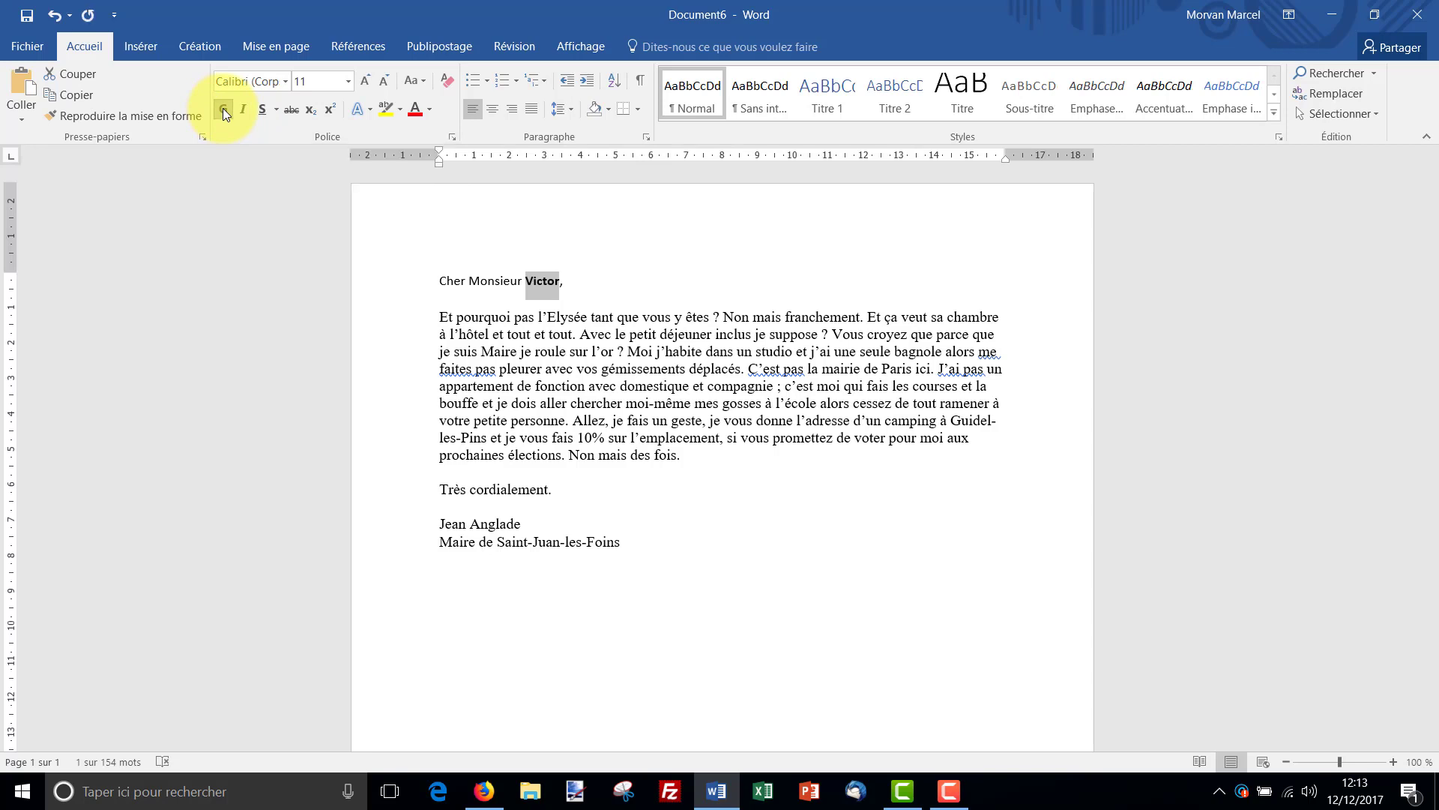
Step: Apply italic and underline to the addressee's name in the salutation, and remove both again
{"action": "left_click", "coordinate": [243, 111]}
{"action": "left_click", "coordinate": [258, 114]}
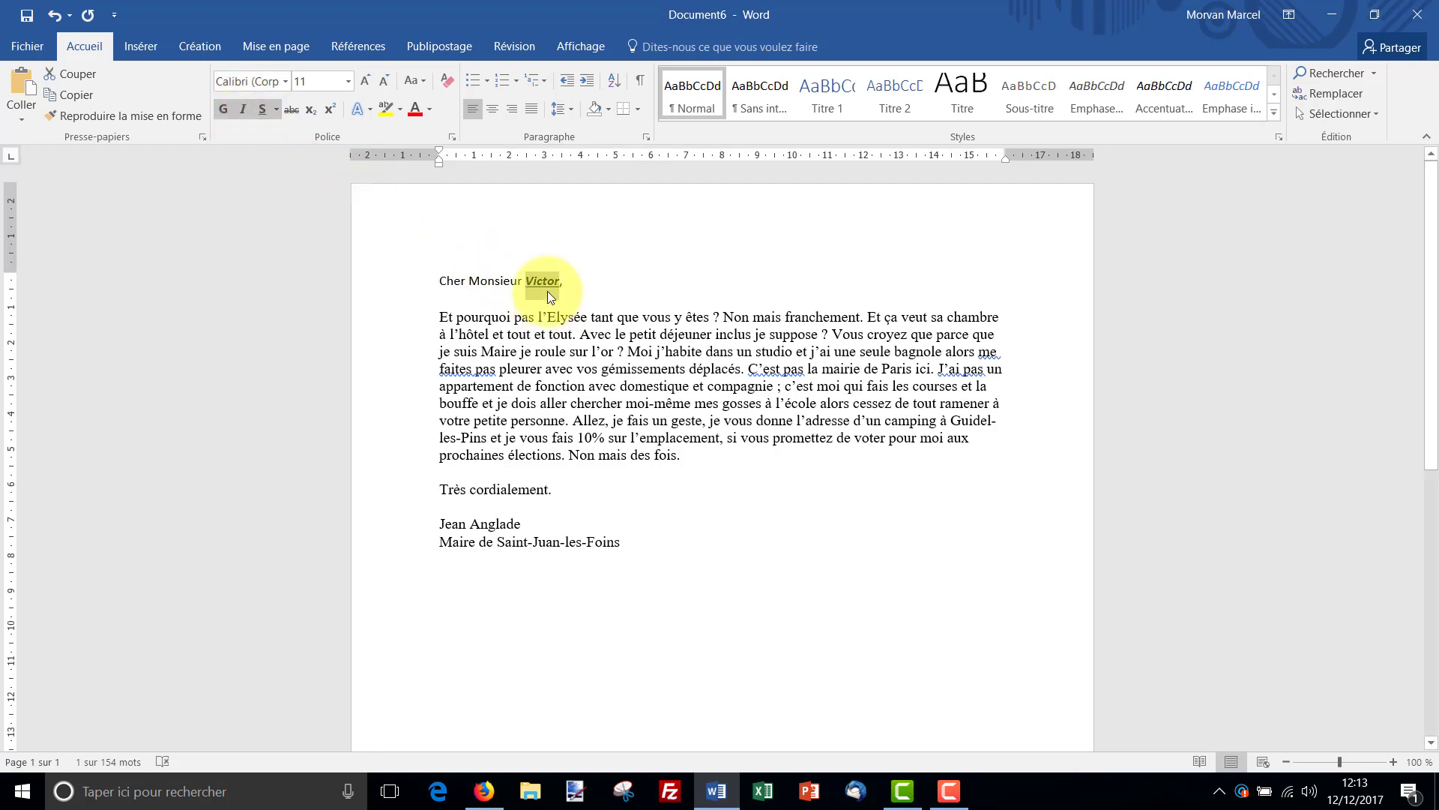
{"action": "left_click", "coordinate": [262, 110]}
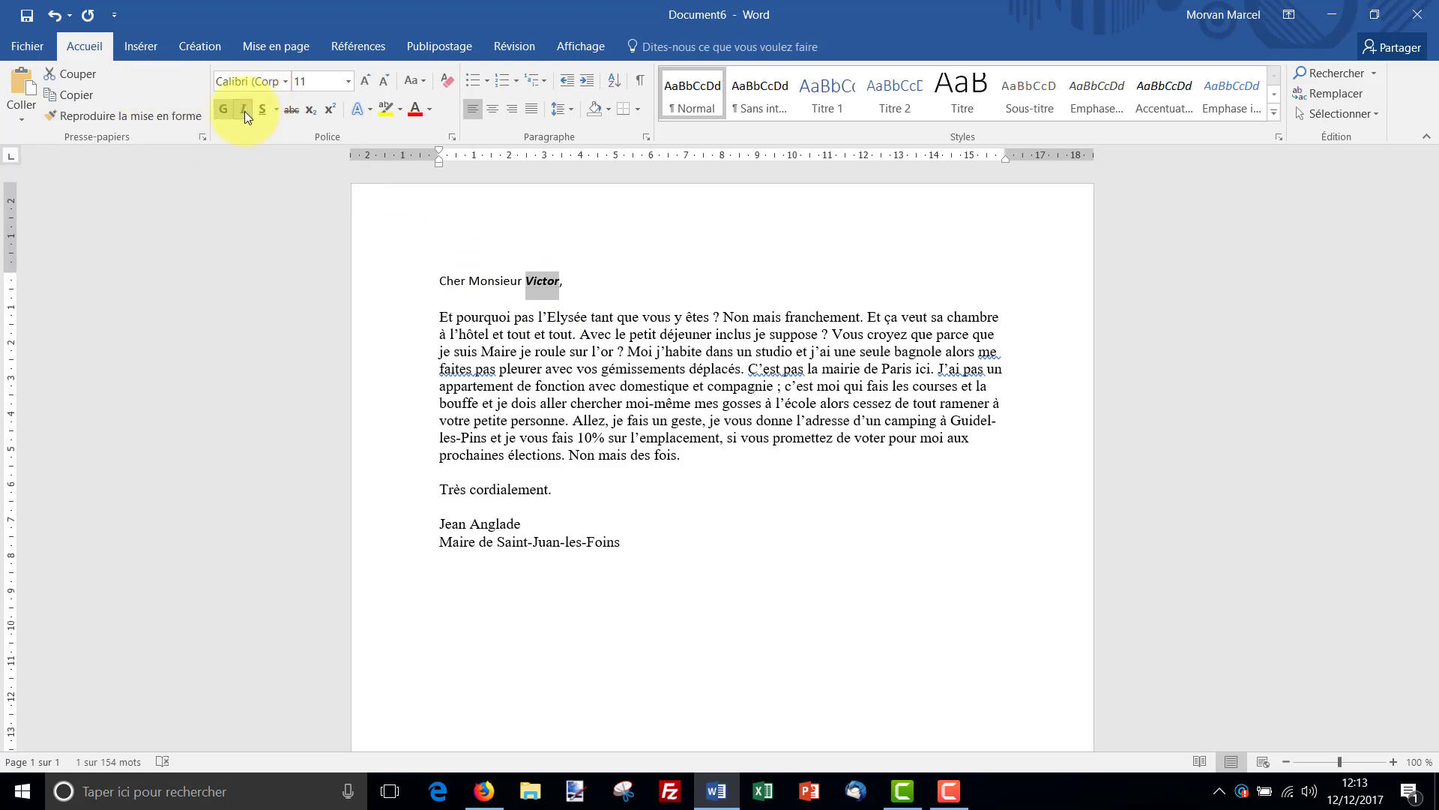
{"action": "left_click", "coordinate": [243, 110]}
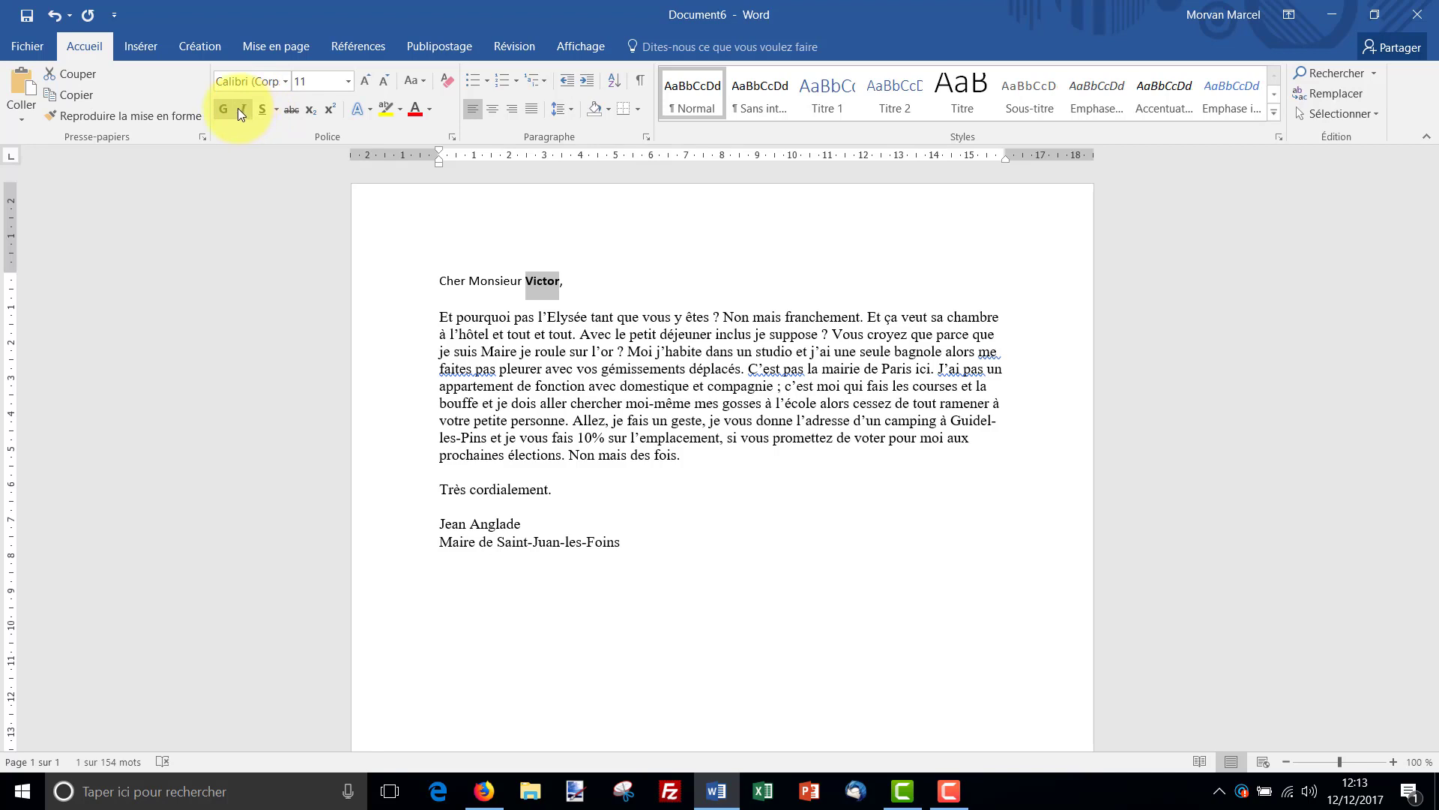
{"action": "left_click", "coordinate": [562, 334]}
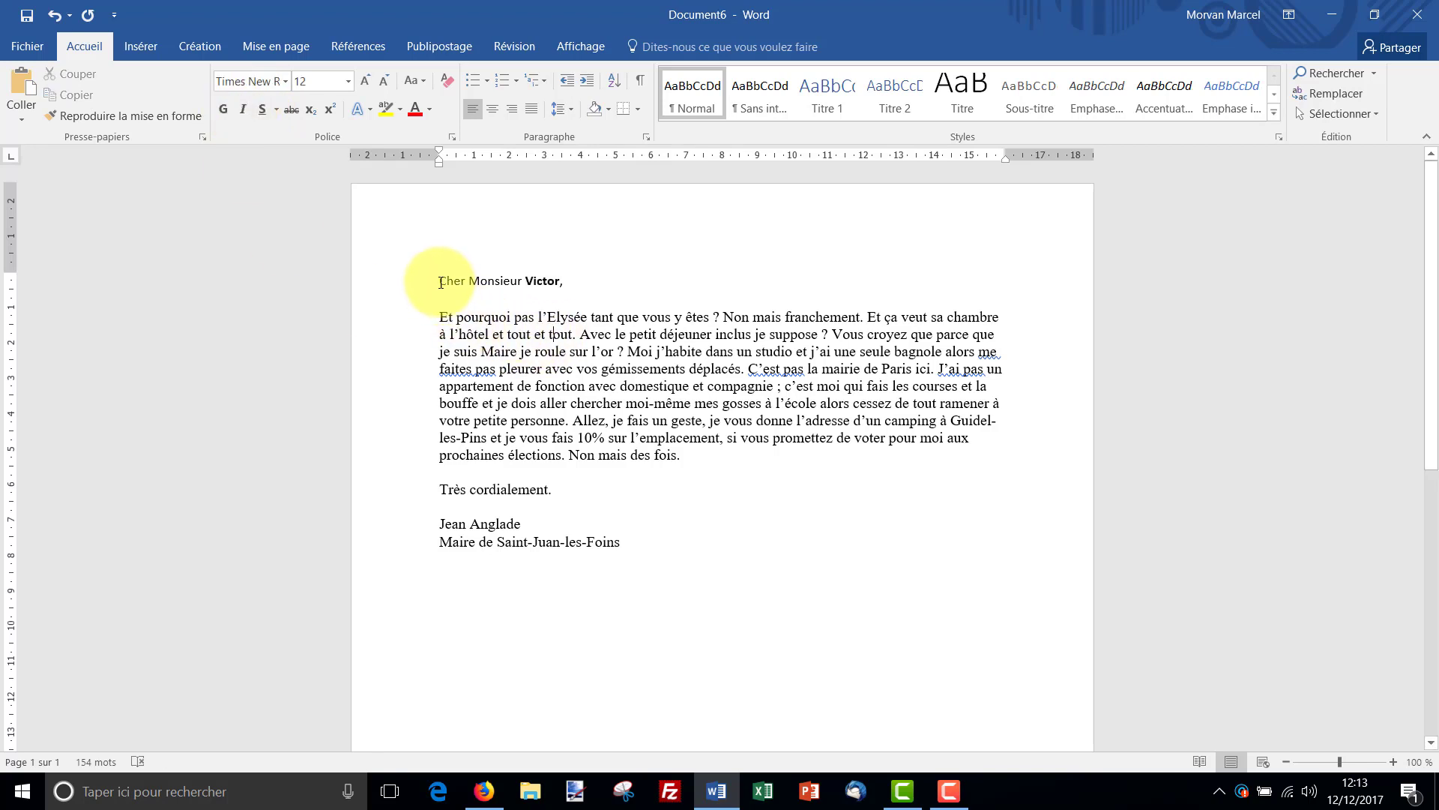
Step: Set the salutation and the letter body, up to "Non mais des fois.", in Arial at size 12
{"action": "left_click_drag", "start_coordinate": [441, 282], "coordinate": [686, 459]}
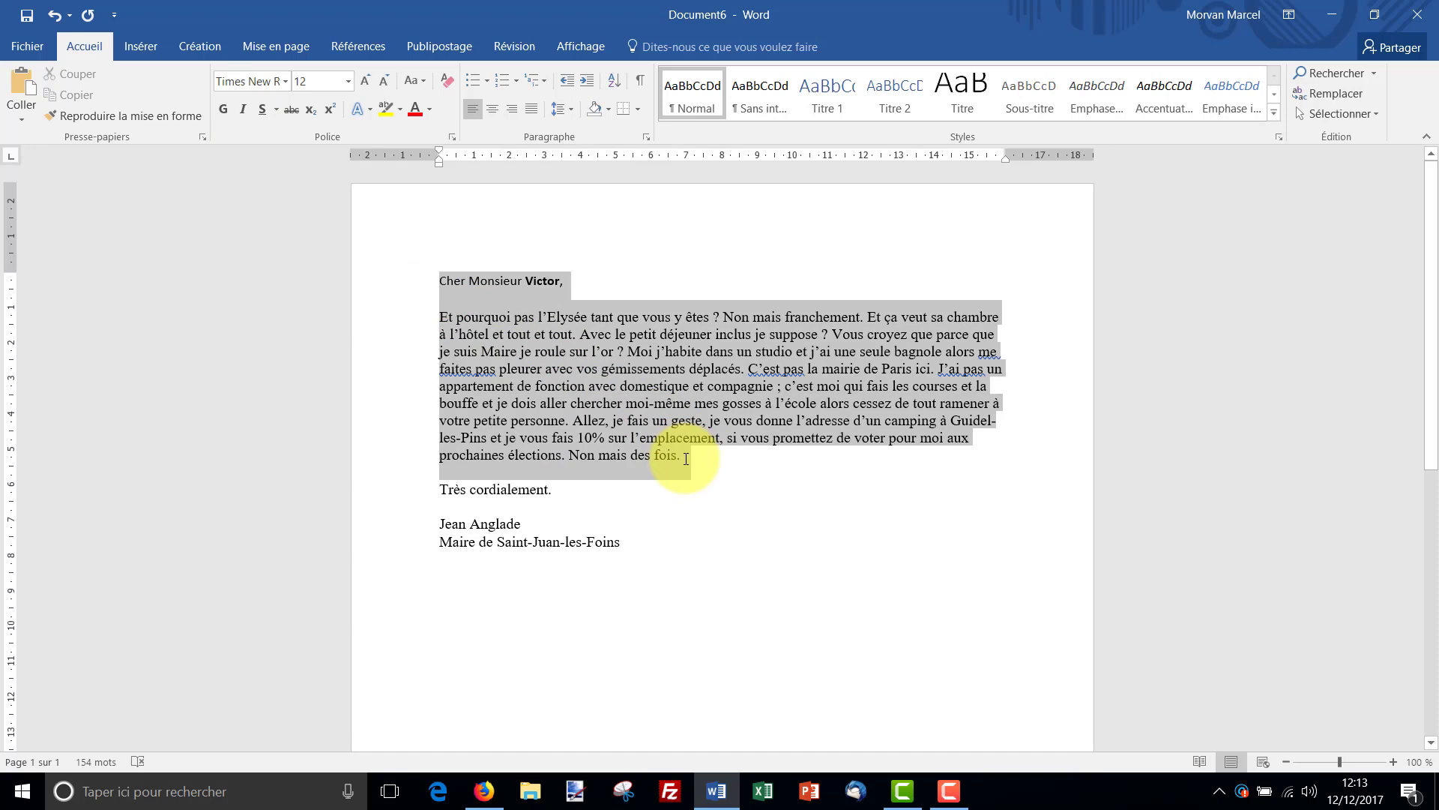
{"action": "left_click", "coordinate": [288, 81]}
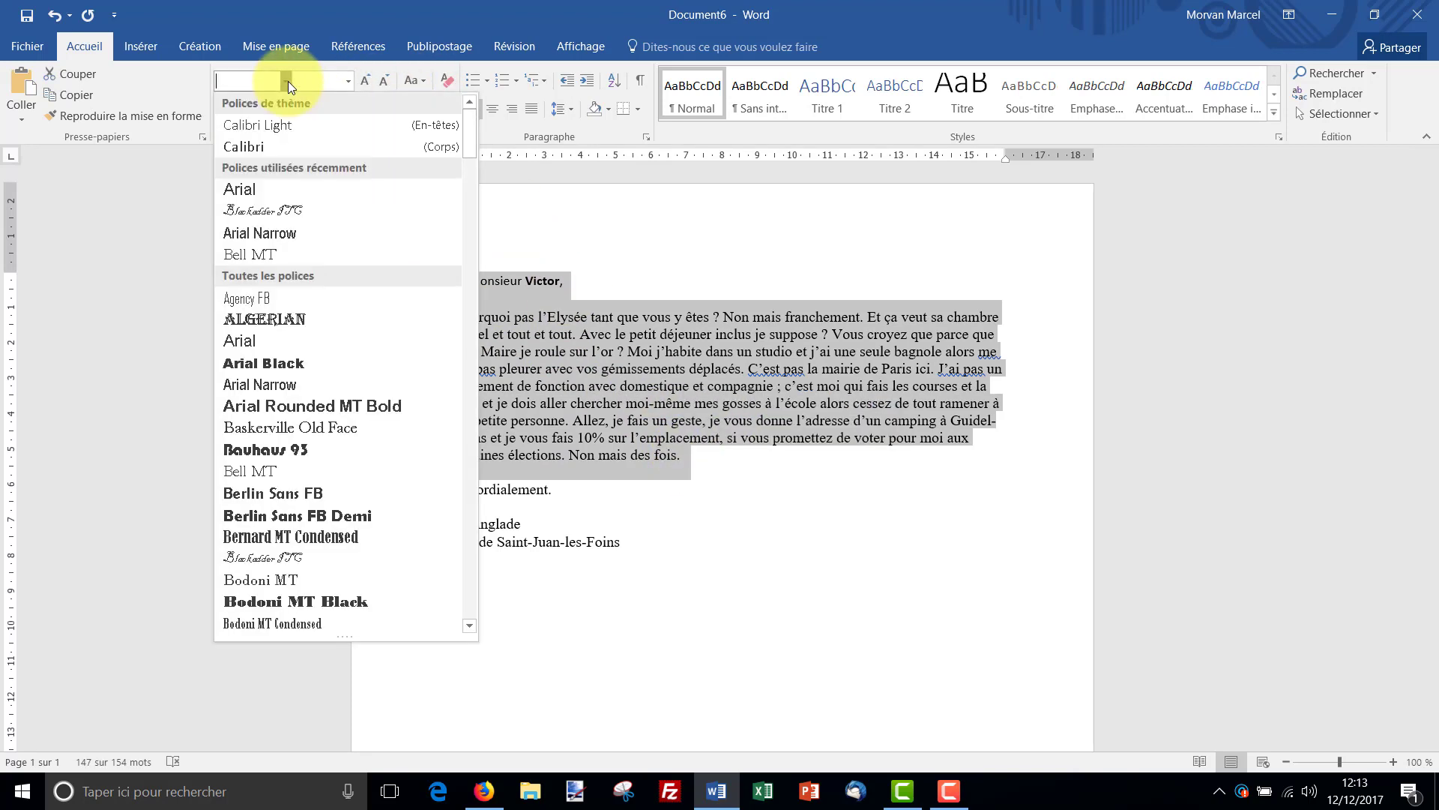
{"action": "left_click", "coordinate": [242, 193]}
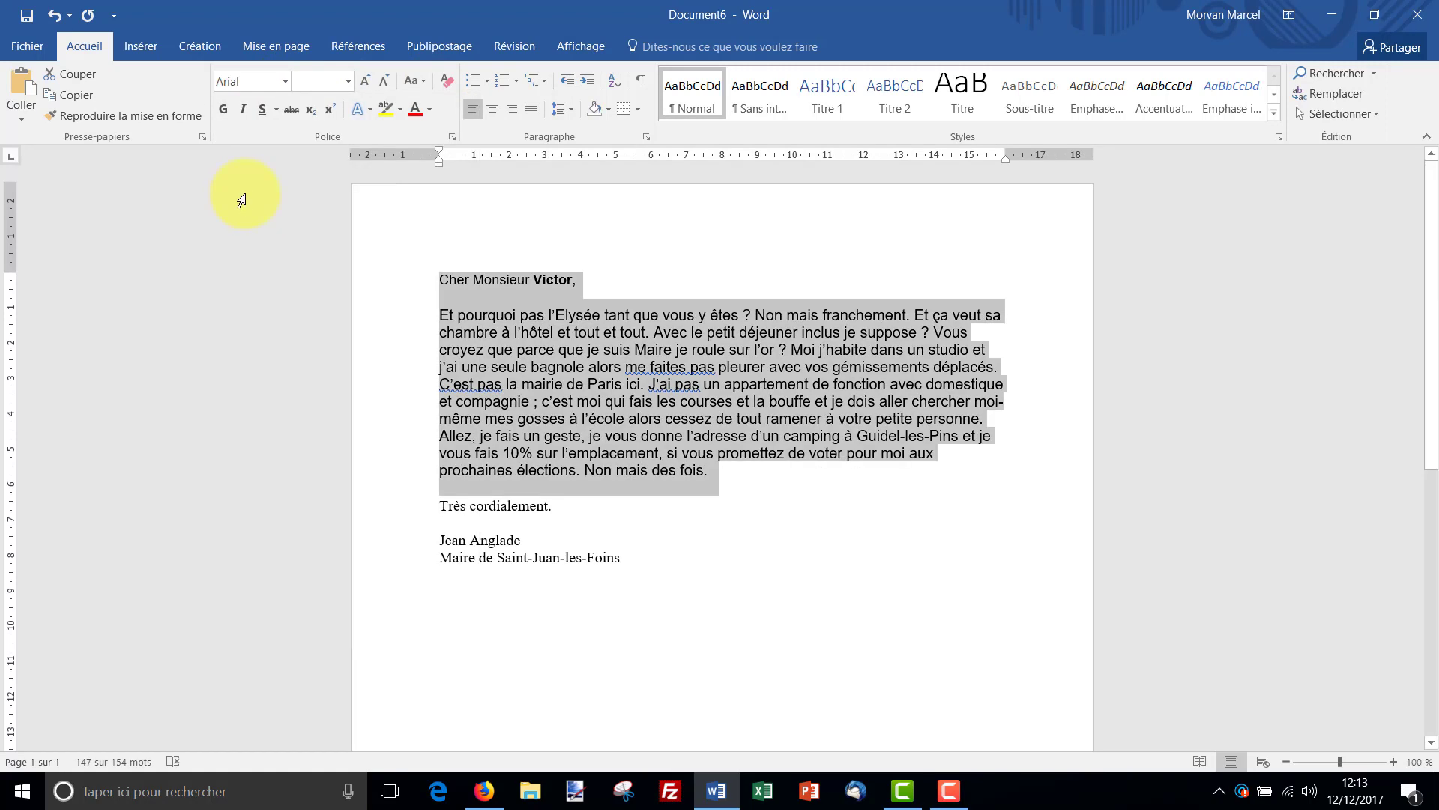
{"action": "left_click", "coordinate": [350, 80]}
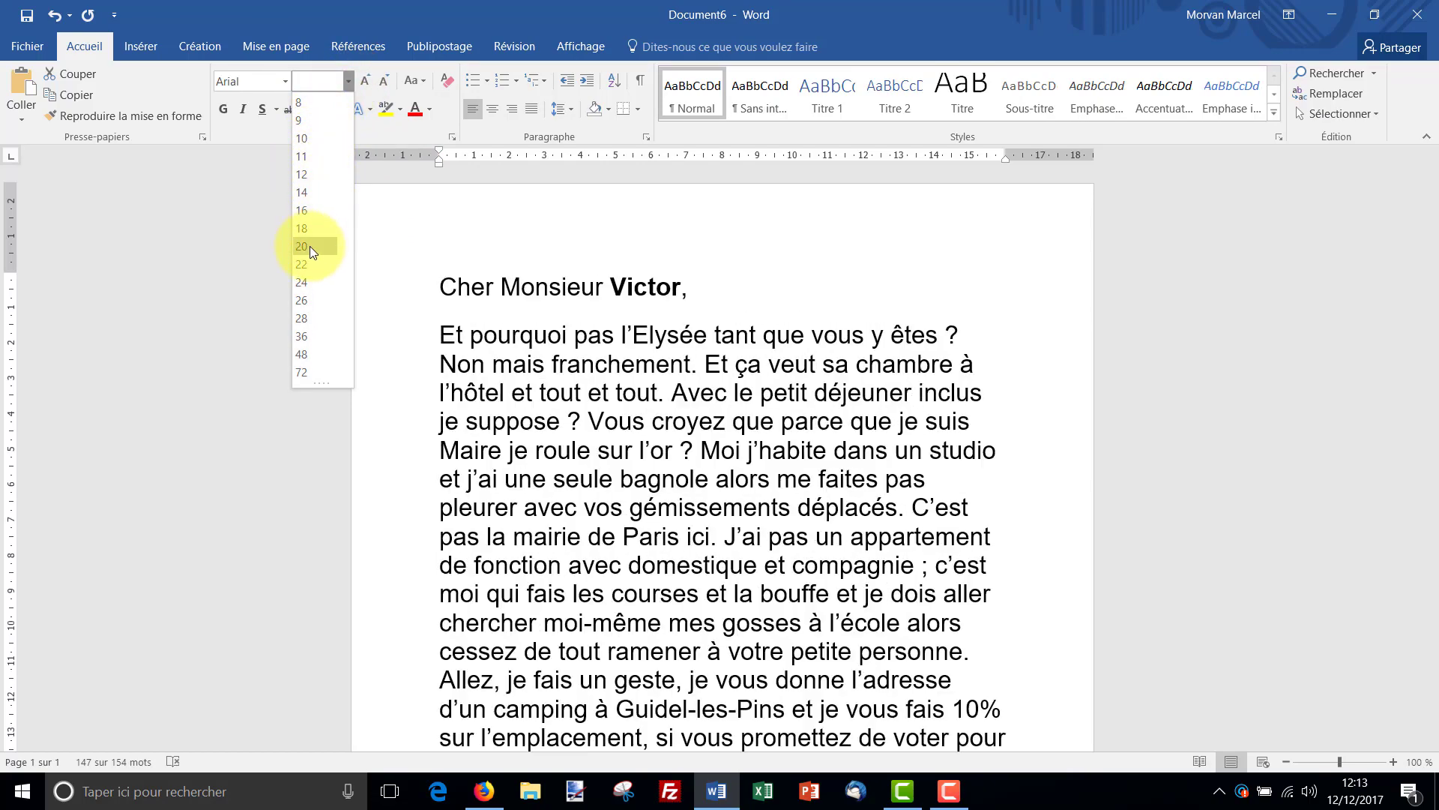
{"action": "left_click", "coordinate": [316, 174]}
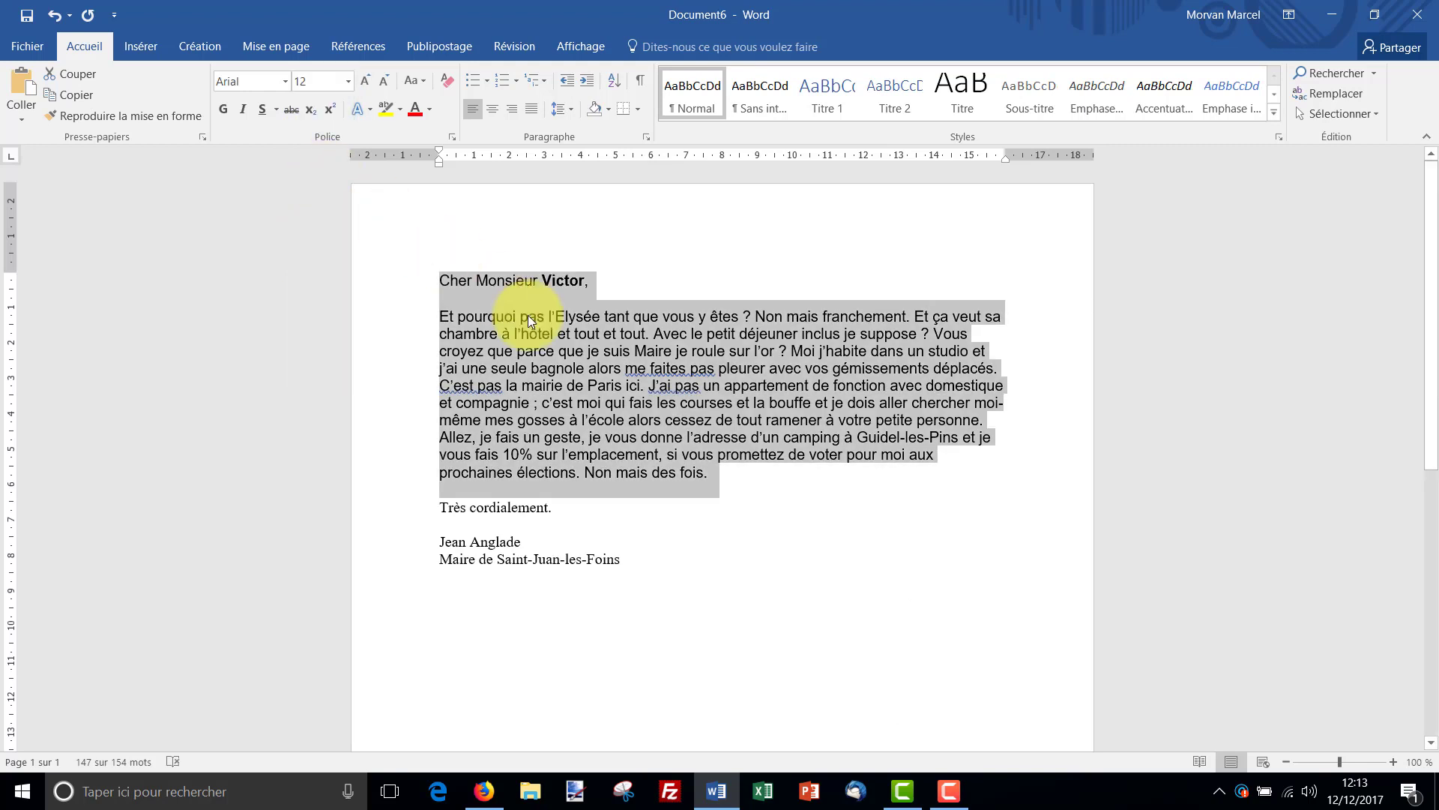
{"action": "left_click", "coordinate": [589, 361]}
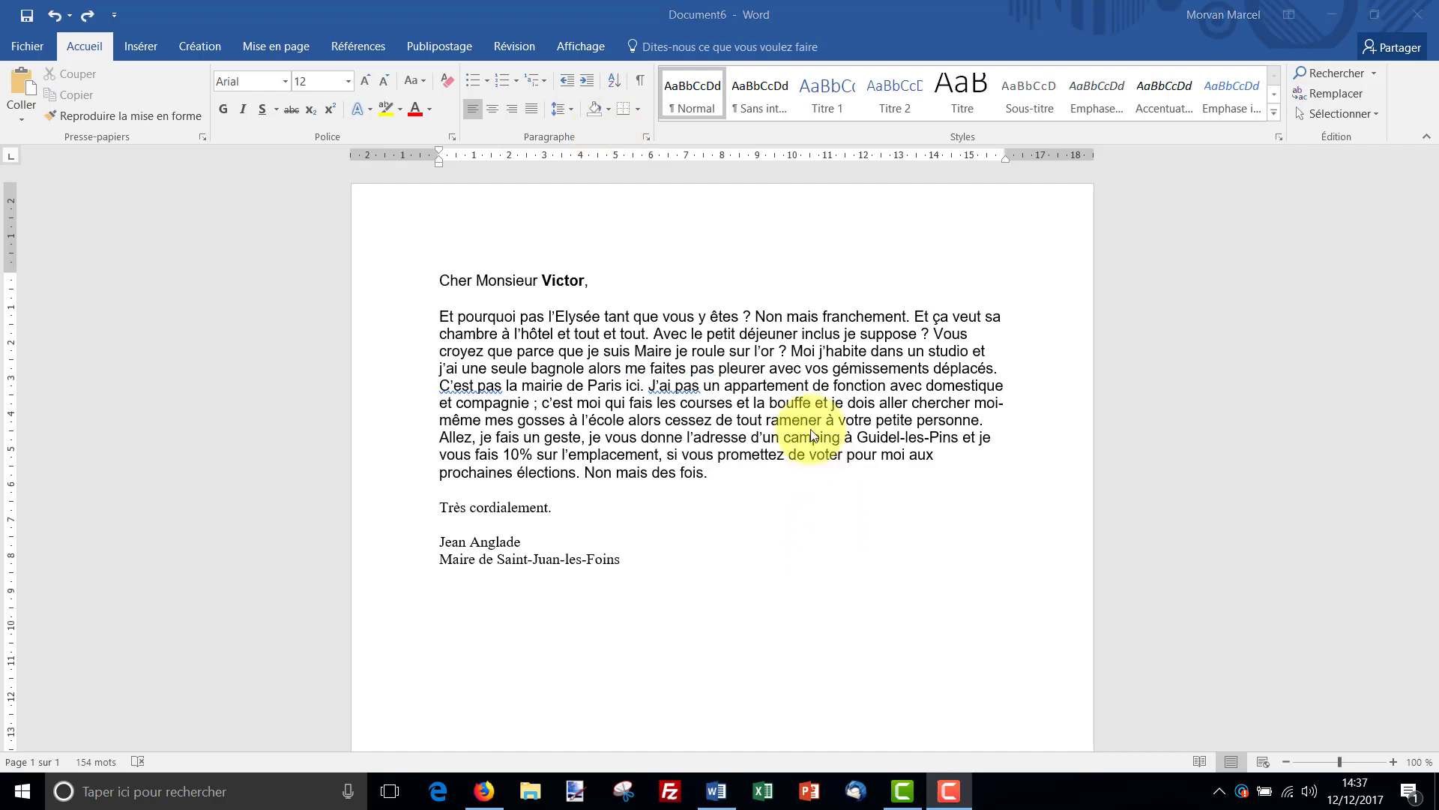
Step: Split the letter body into three paragraphs, breaking before "Moi j'habite dans un studio" and before "Allez, je fais un geste"
{"action": "left_click", "coordinate": [795, 353]}
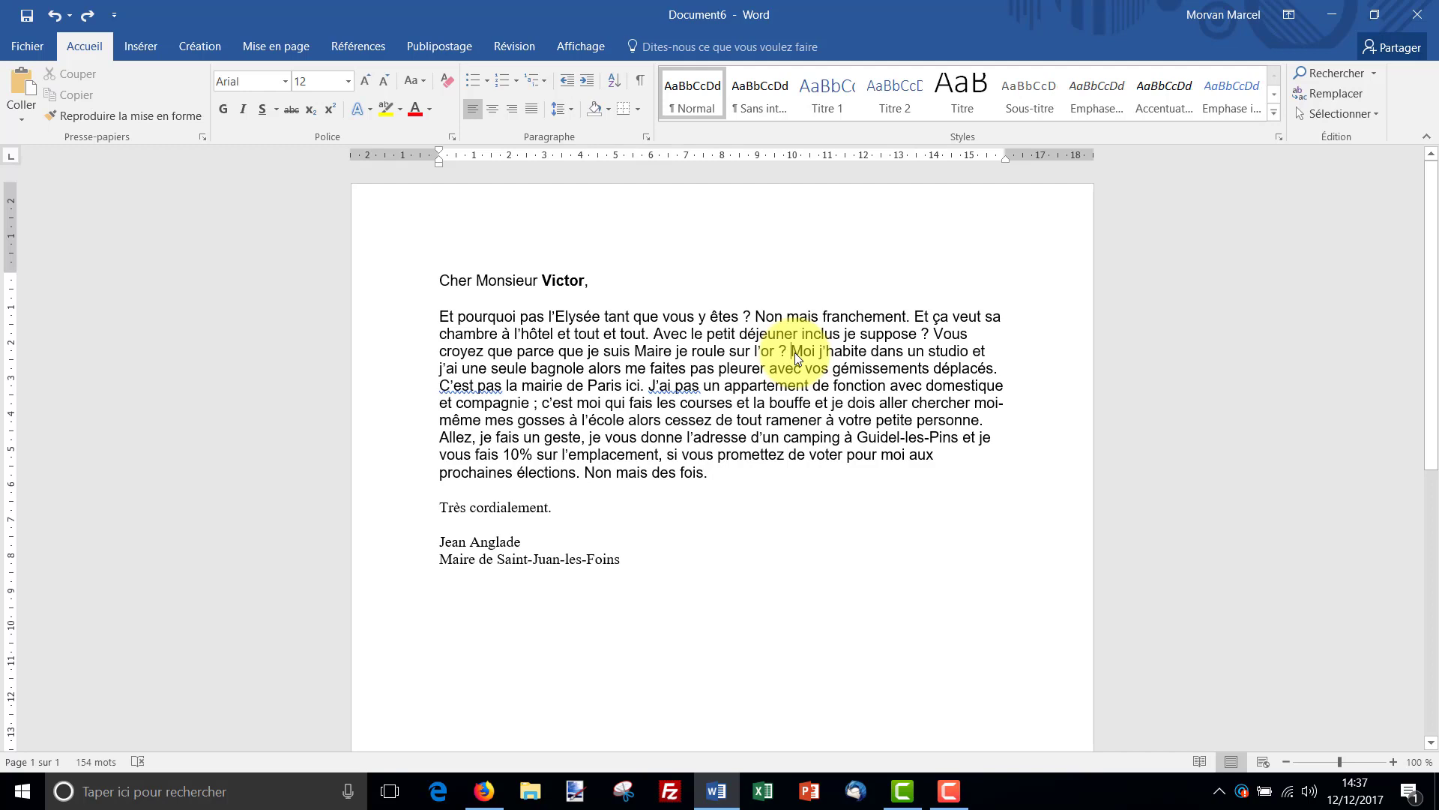
{"action": "key", "text": "Return"}
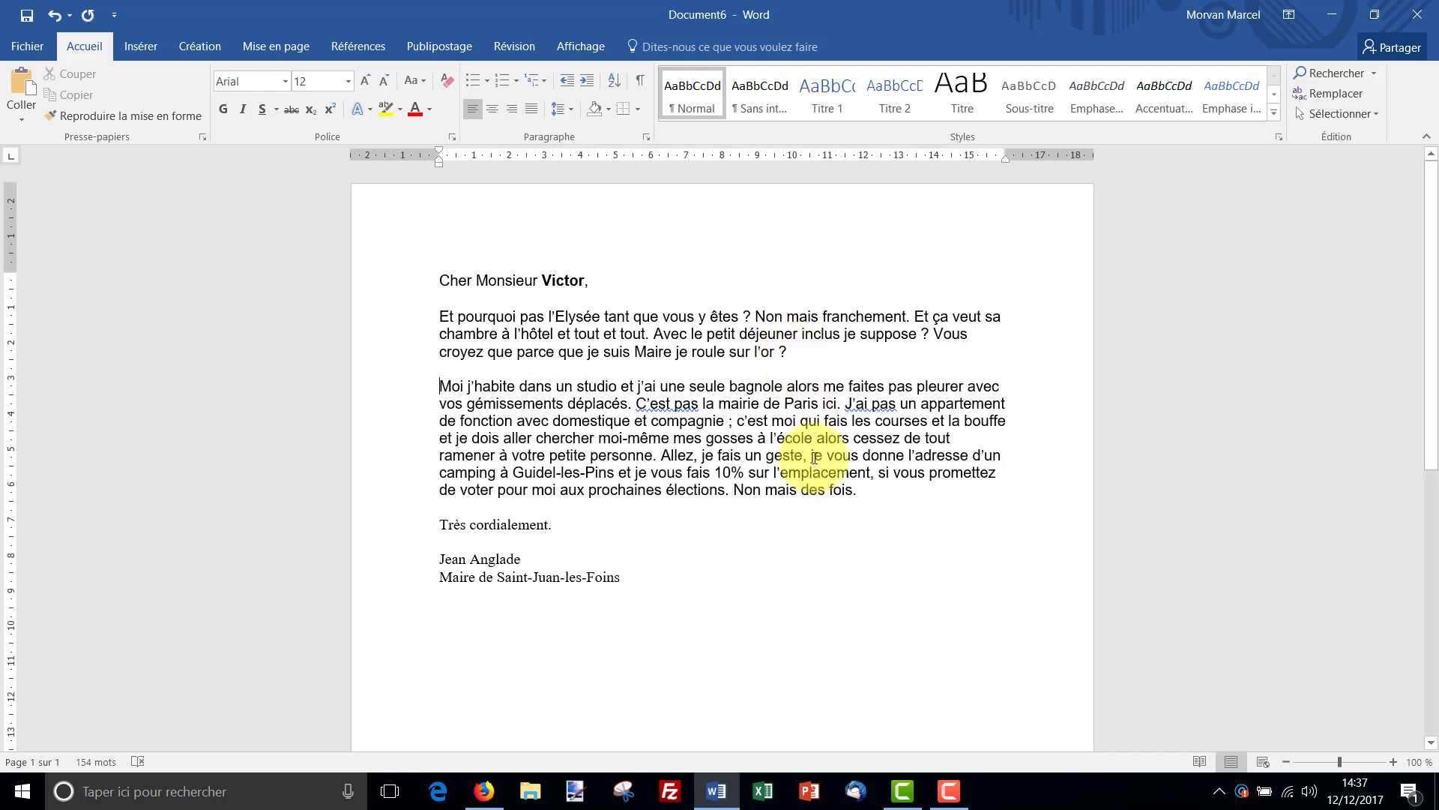
{"action": "left_click", "coordinate": [662, 455]}
{"action": "key", "text": "Return"}
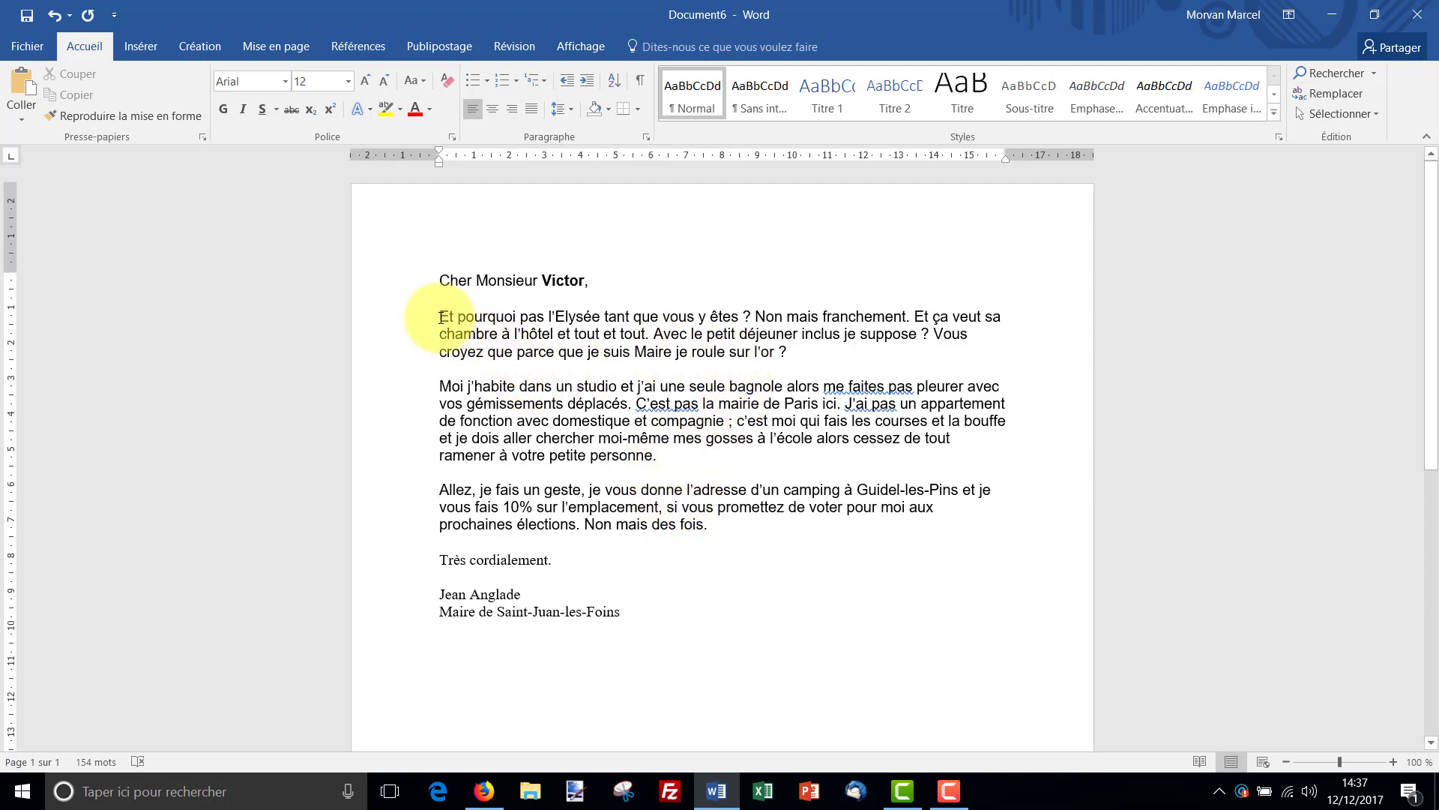
Step: Try centred, right and justified alignment on the three body paragraphs, and return them to left alignment
{"action": "left_click_drag", "start_coordinate": [441, 317], "coordinate": [716, 524]}
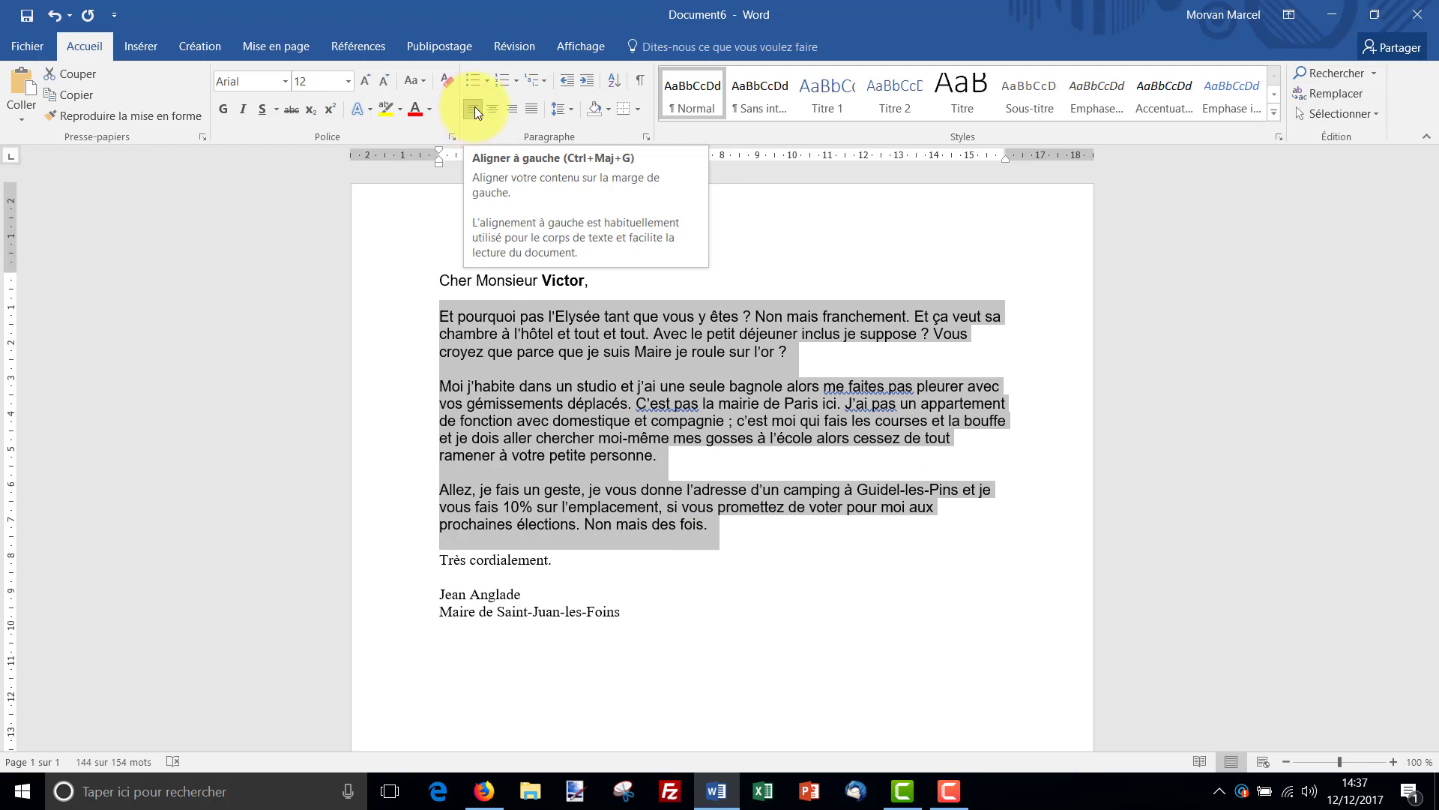
{"action": "left_click", "coordinate": [494, 105]}
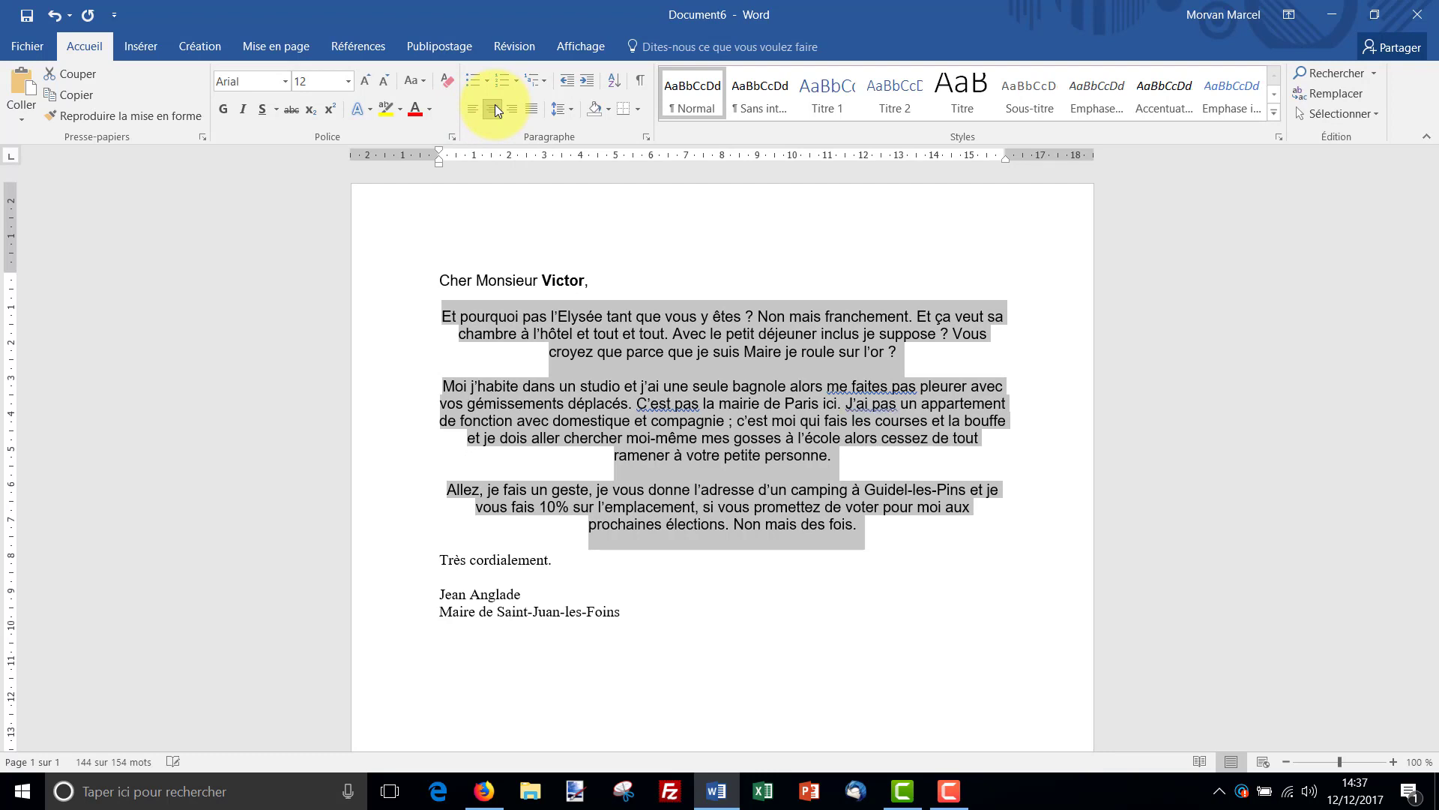
{"action": "left_click", "coordinate": [516, 109]}
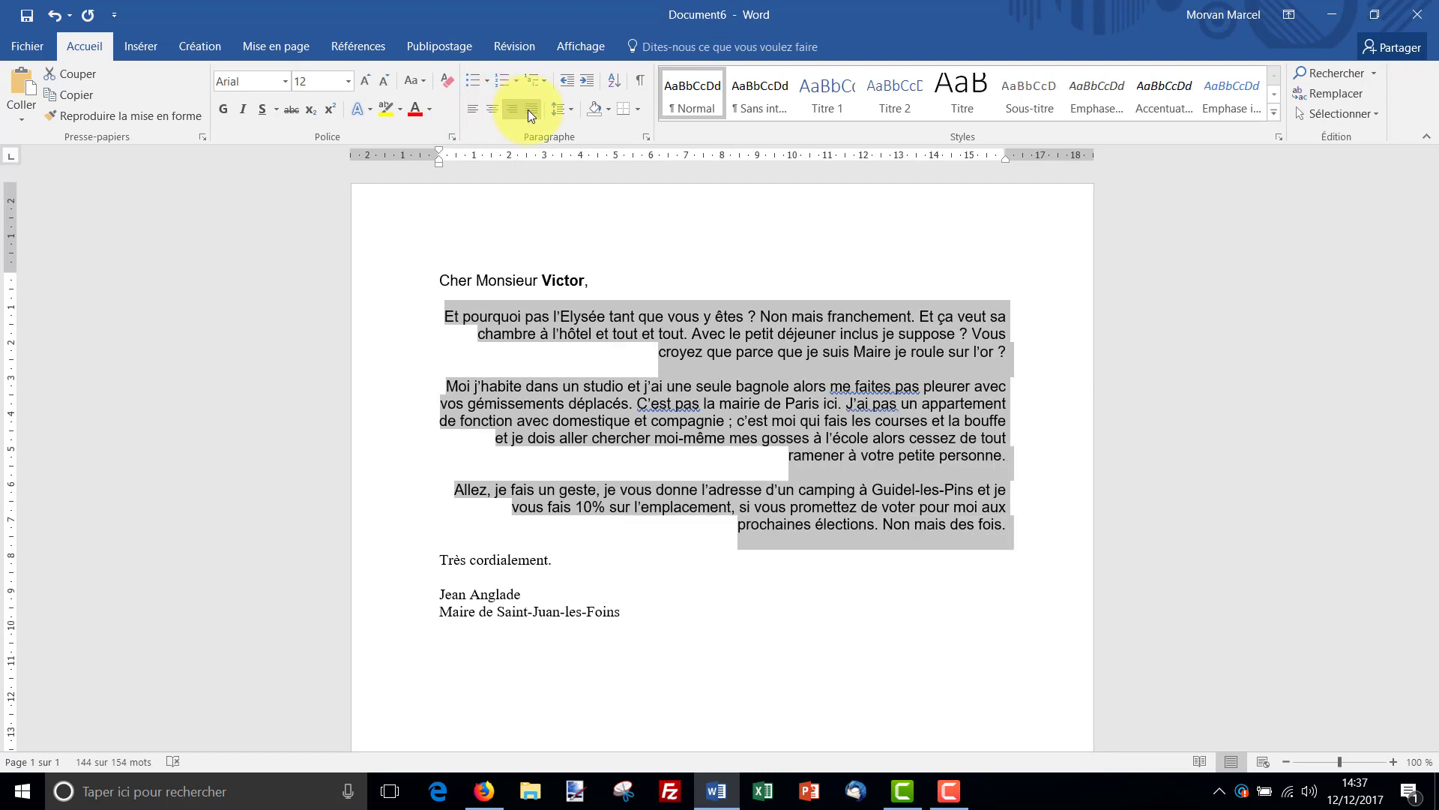
{"action": "left_click", "coordinate": [529, 109]}
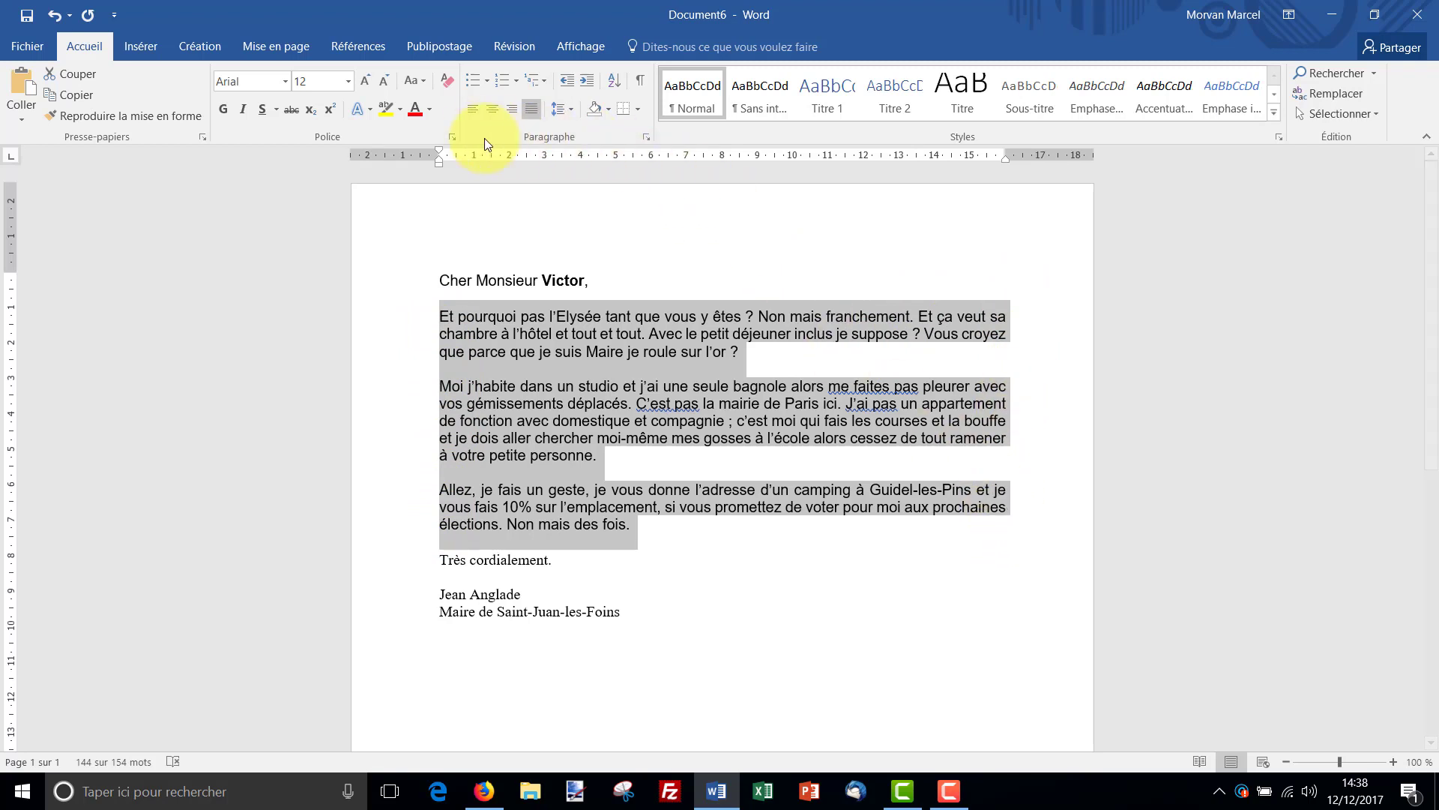
{"action": "left_click", "coordinate": [470, 110]}
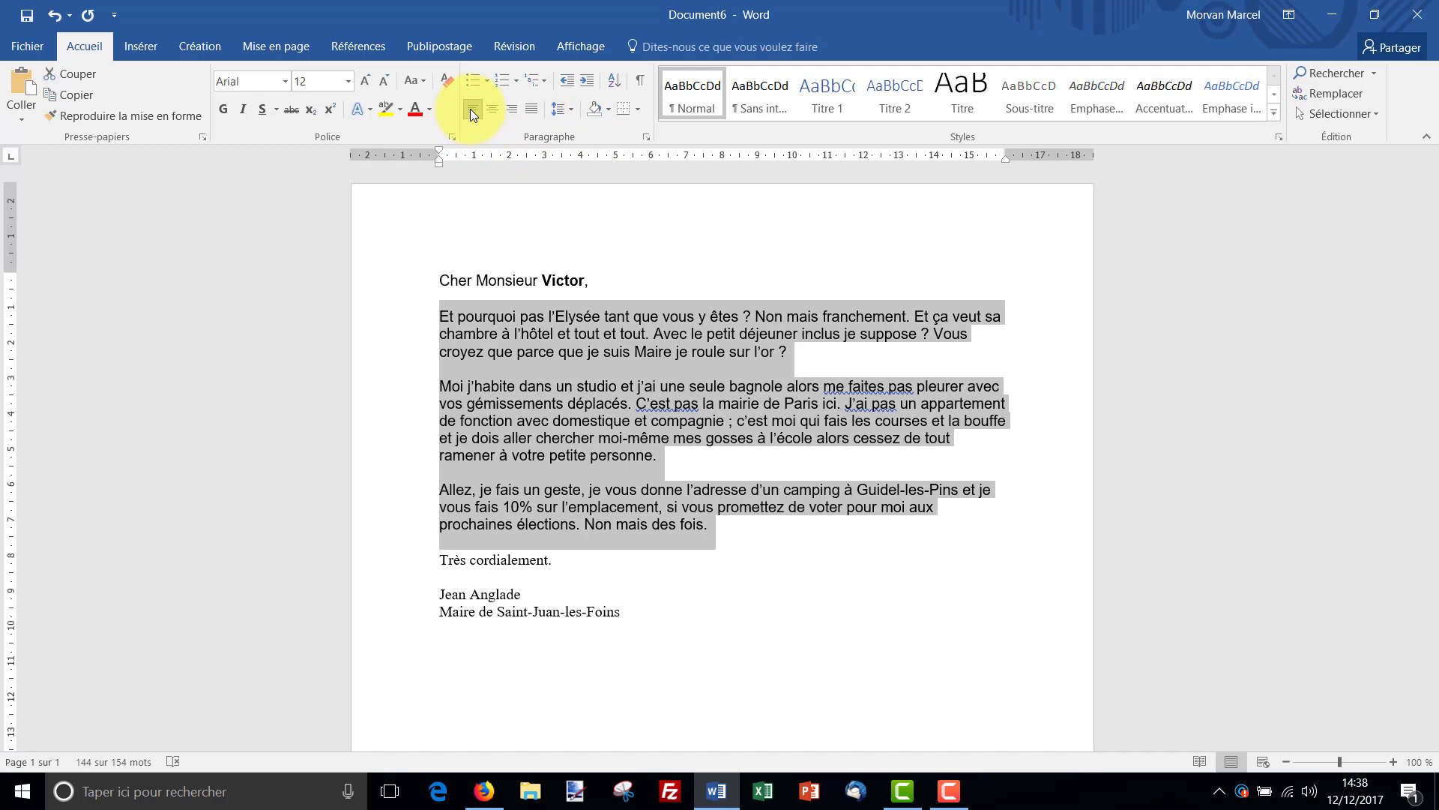
Step: Set the line spacing of the three body paragraphs to 1,0
{"action": "left_click", "coordinate": [571, 109]}
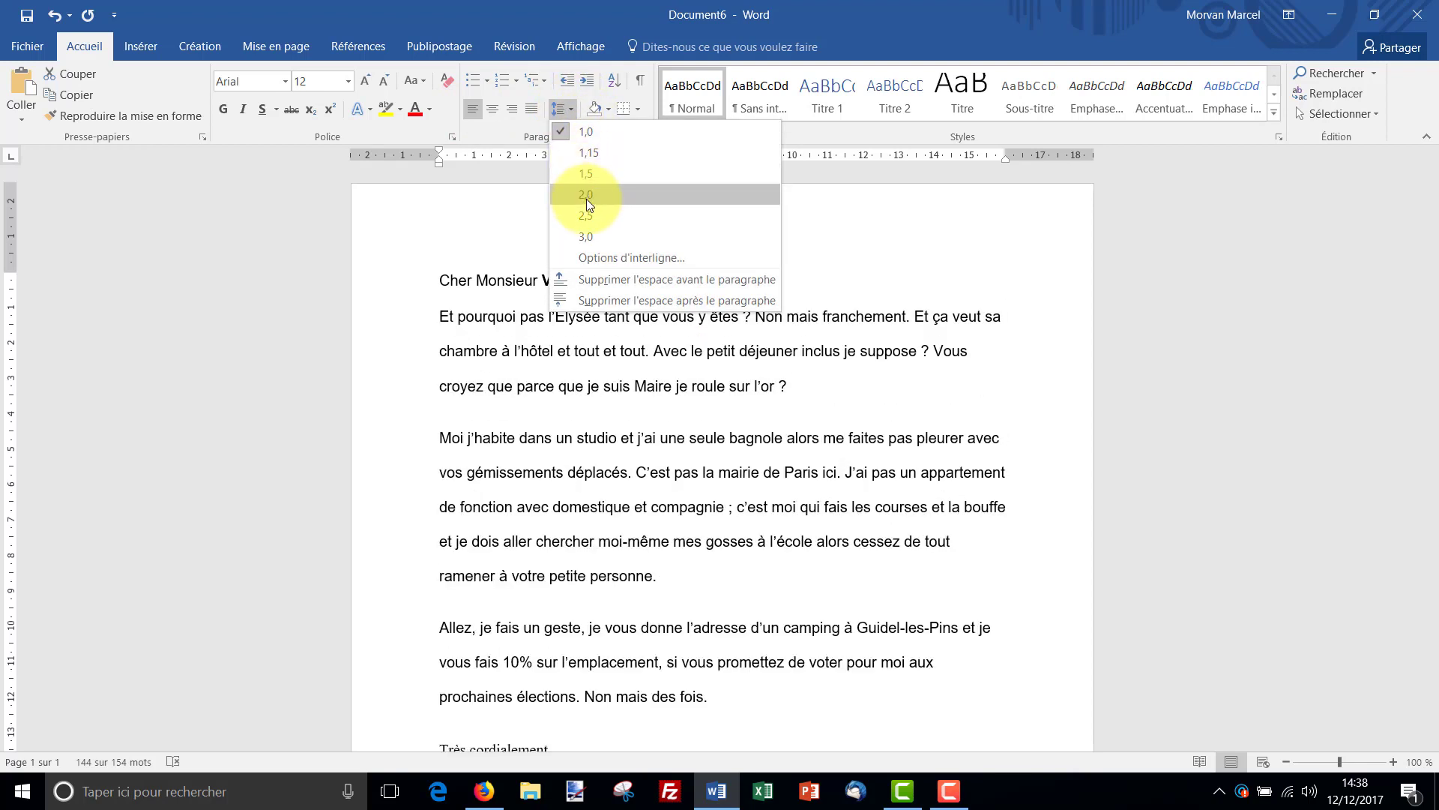
{"action": "left_click", "coordinate": [597, 132]}
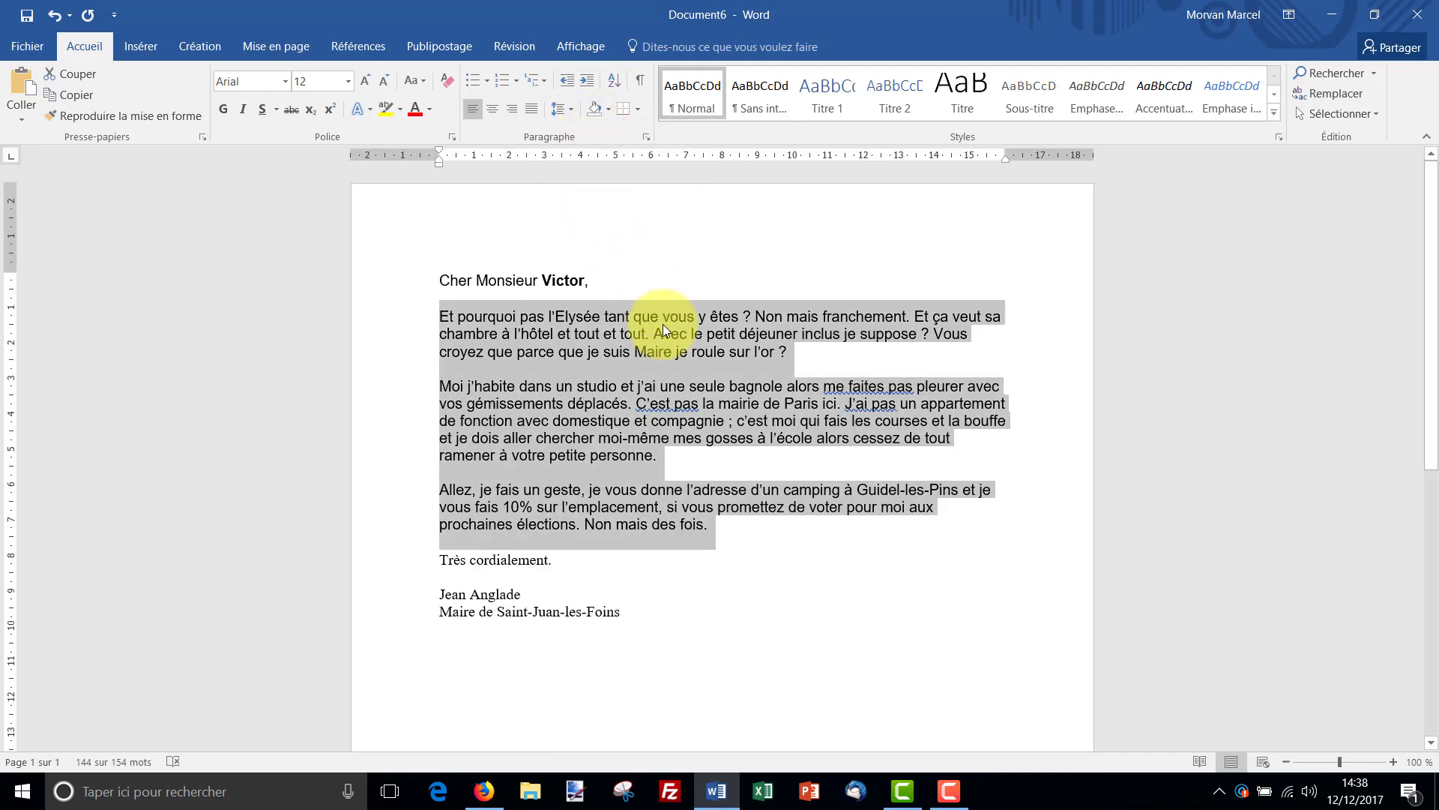
{"action": "left_click", "coordinate": [627, 317]}
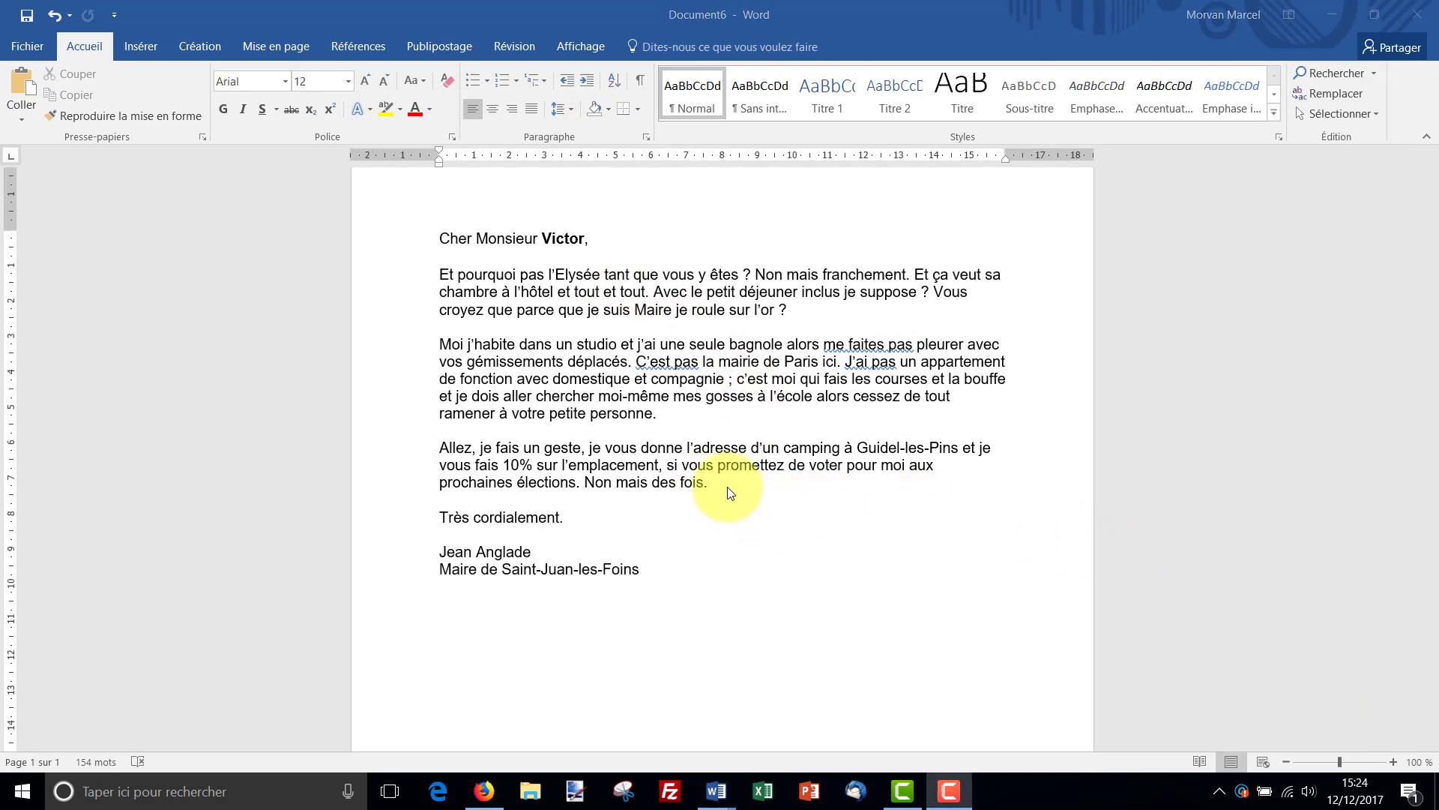
Step: Add the paragraph "Voici ma liste de mes souhaits : restez chez vous ou faîtes ce que je vous dis." after "Non mais des fois."
{"action": "left_click", "coordinate": [718, 485]}
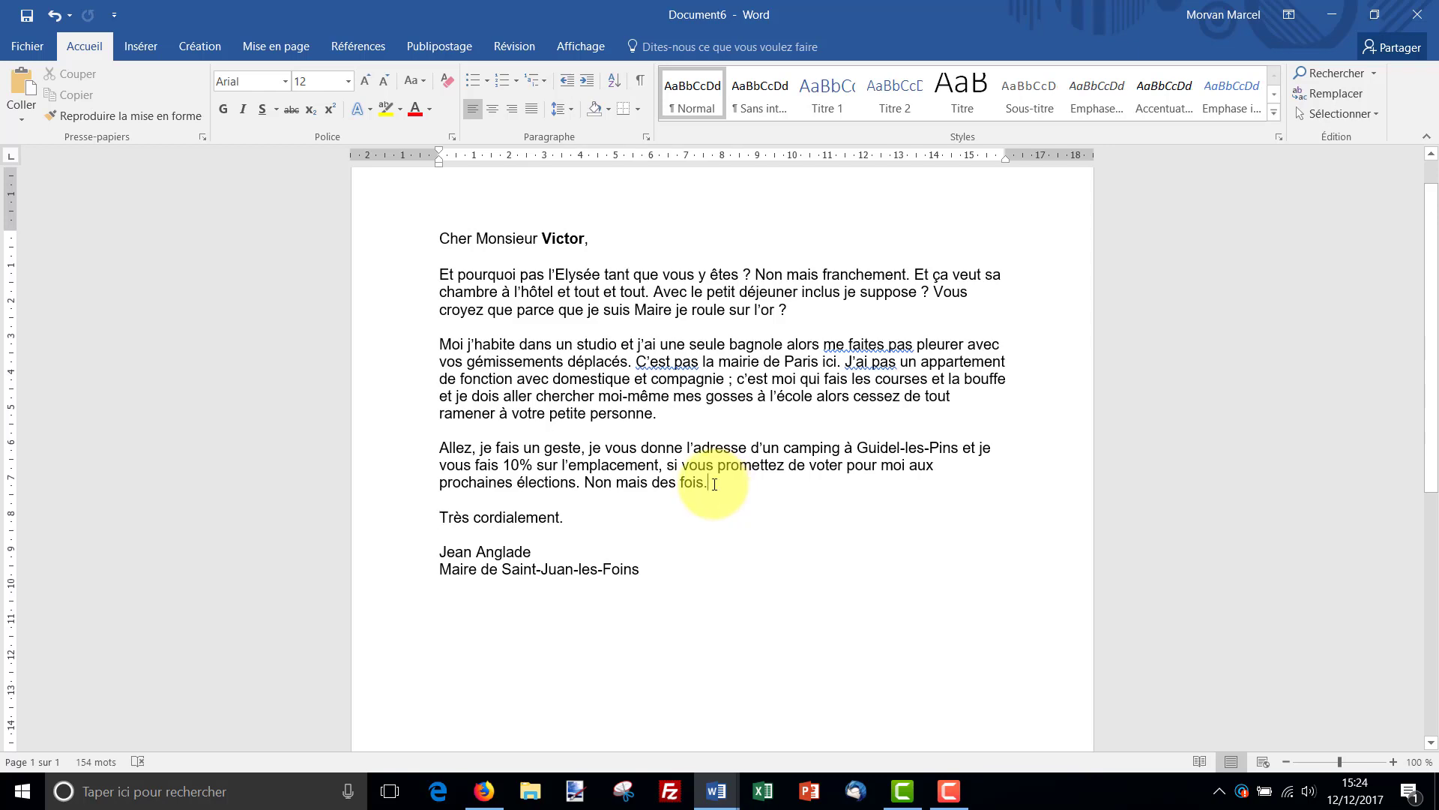
{"action": "key", "text": "Return"}
{"action": "key", "text": "Return"}
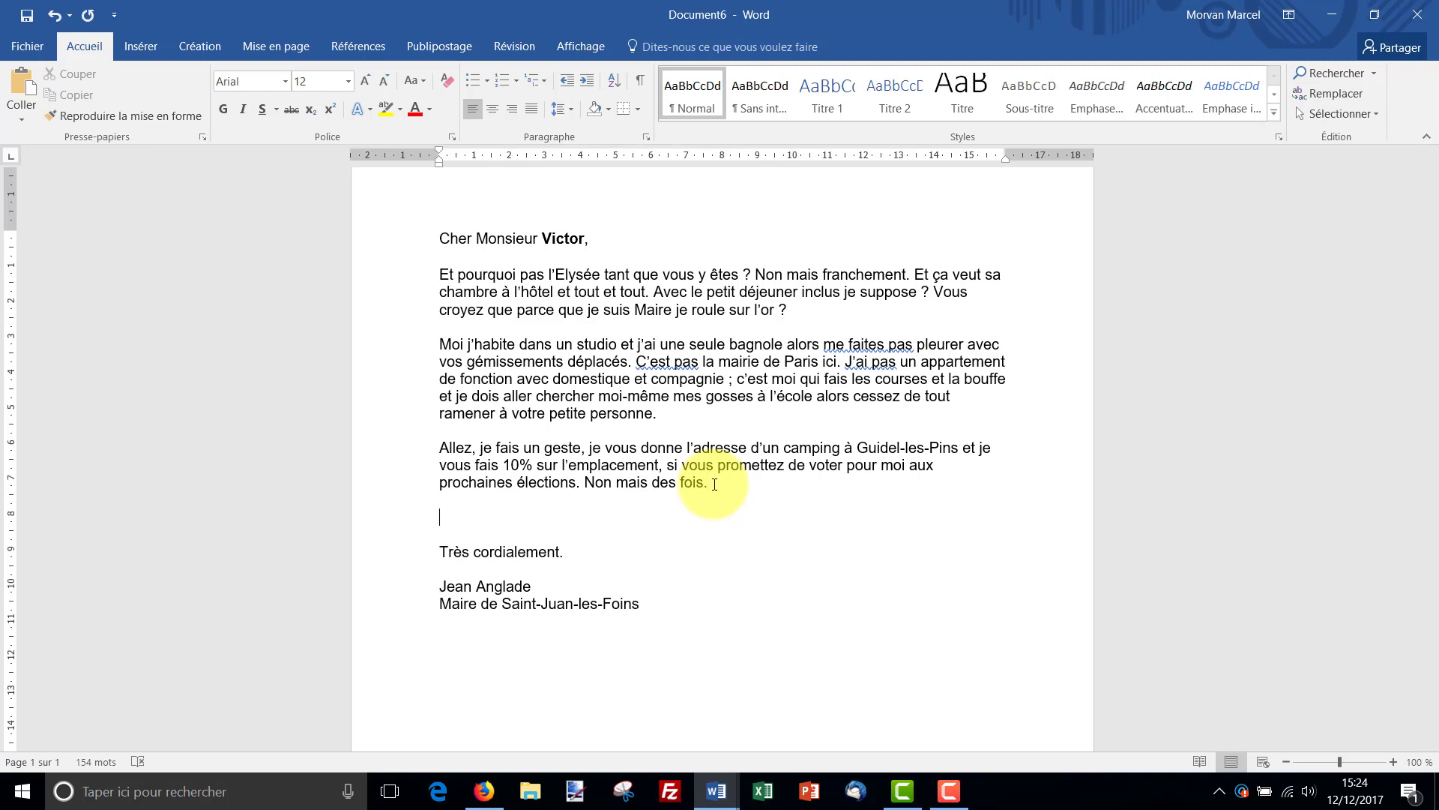
{"action": "type", "text": "Voici ma liste de mes souhaits : restez chez vous ou faîtes ce que je vous dis."}
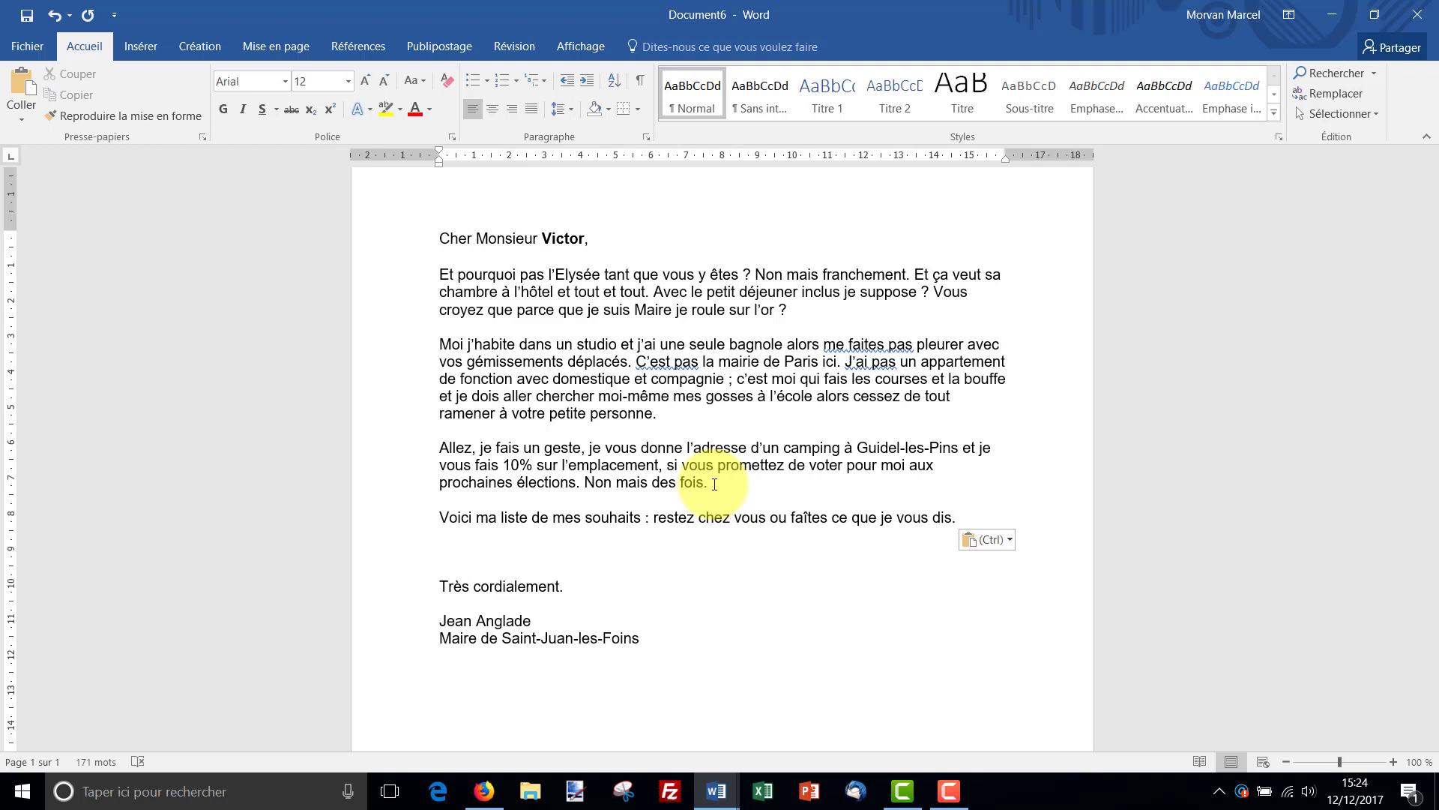
{"action": "key", "text": "BackSpace"}
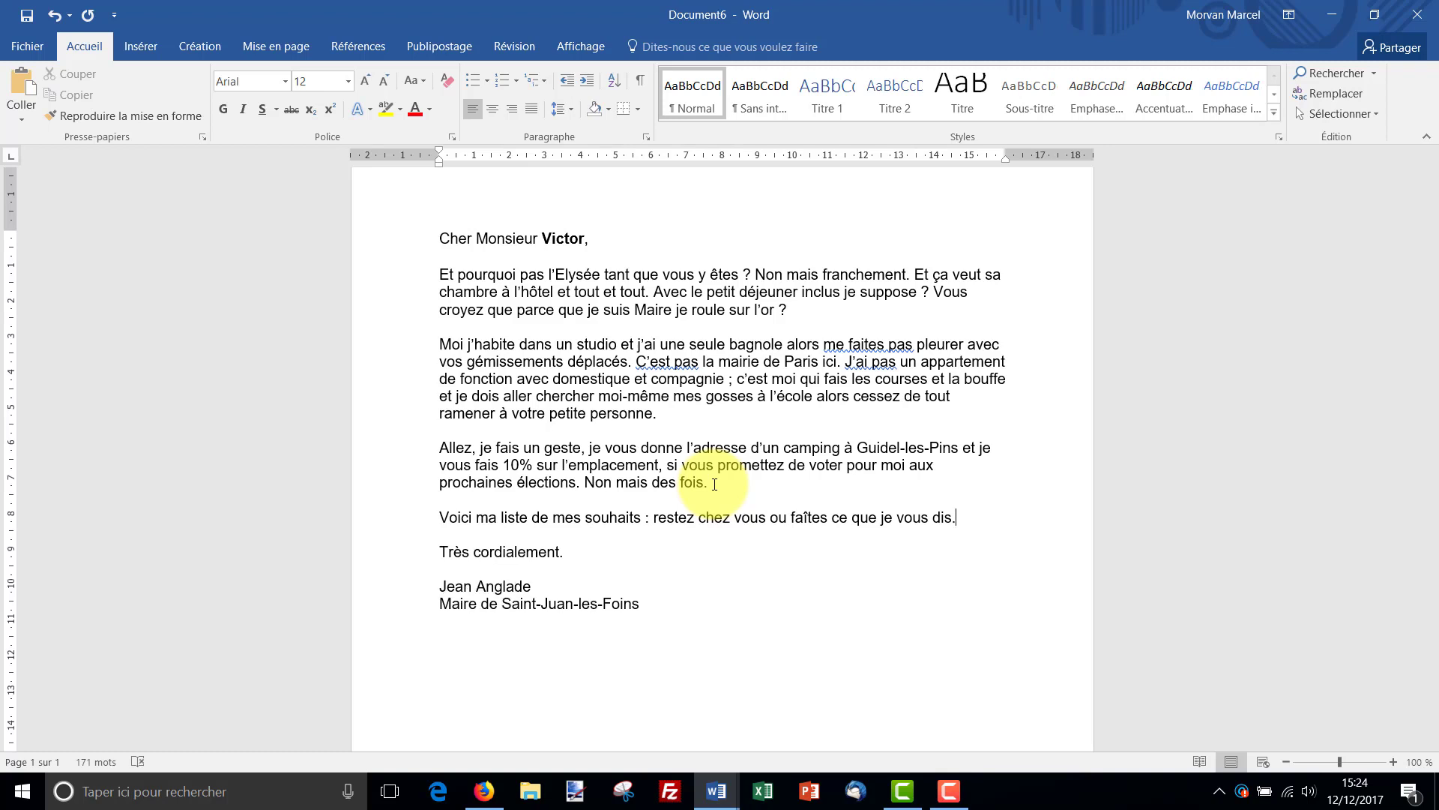
Step: Split the wish-list sentence into three paragraphs, breaking before "restez chez vous" and before "ou faîtes ce que je vous dis."
{"action": "left_click", "coordinate": [653, 517]}
{"action": "key", "text": "Return"}
{"action": "key", "text": "Return"}
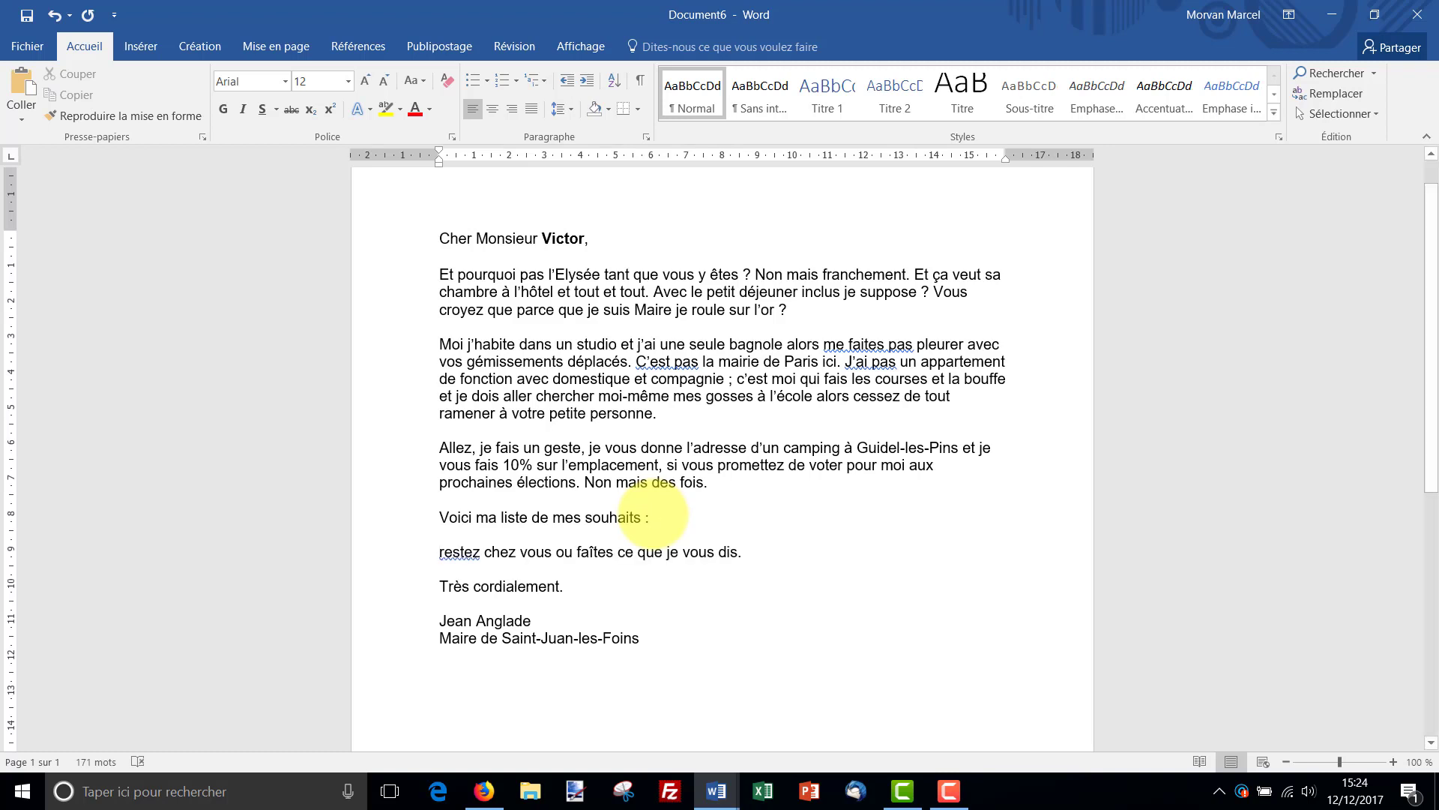
{"action": "left_click", "coordinate": [555, 551]}
{"action": "key", "text": "Return"}
{"action": "key", "text": "Return"}
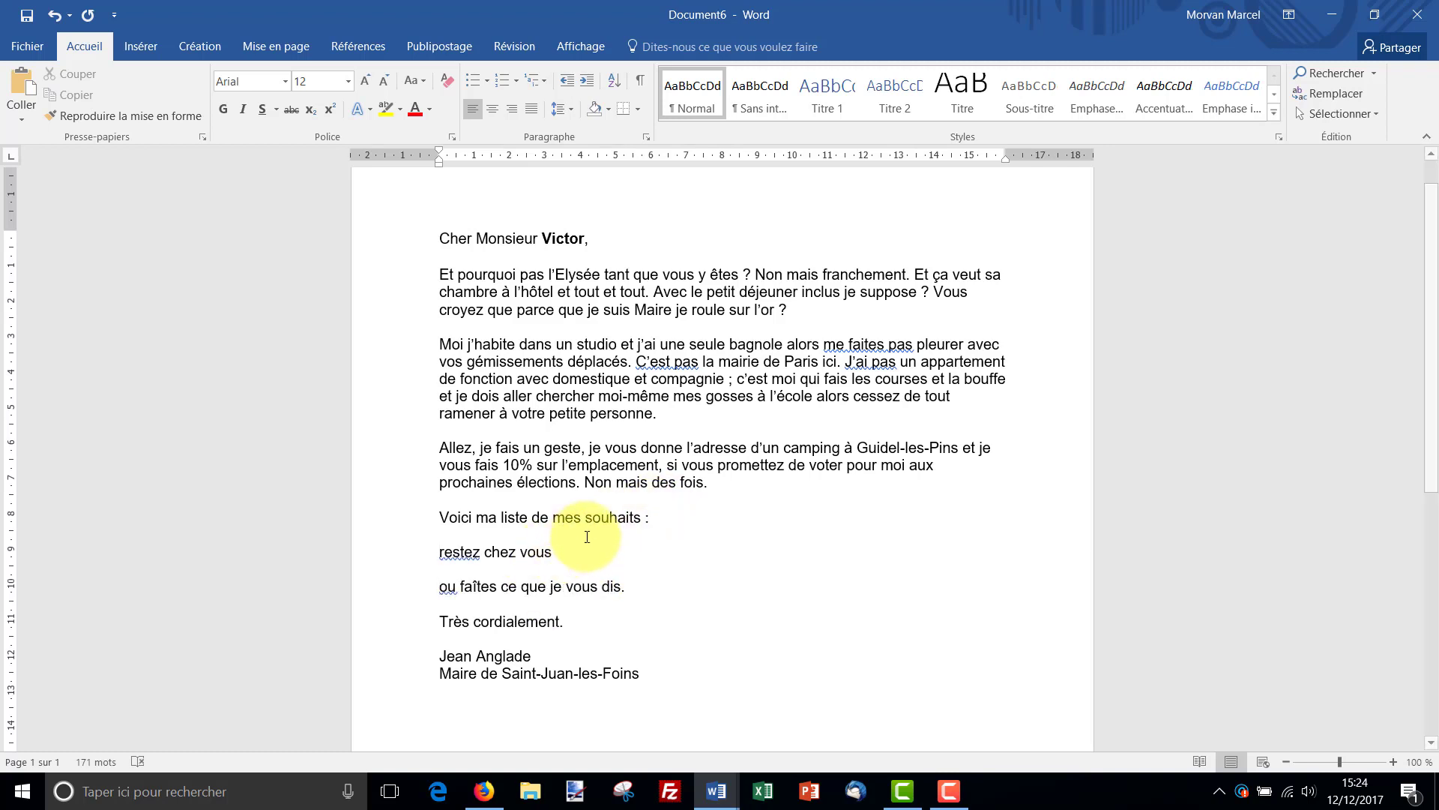
Step: Format the two wish lines as a bulleted list, trying numbering before returning to bullets
{"action": "left_click_drag", "start_coordinate": [659, 588], "coordinate": [433, 568]}
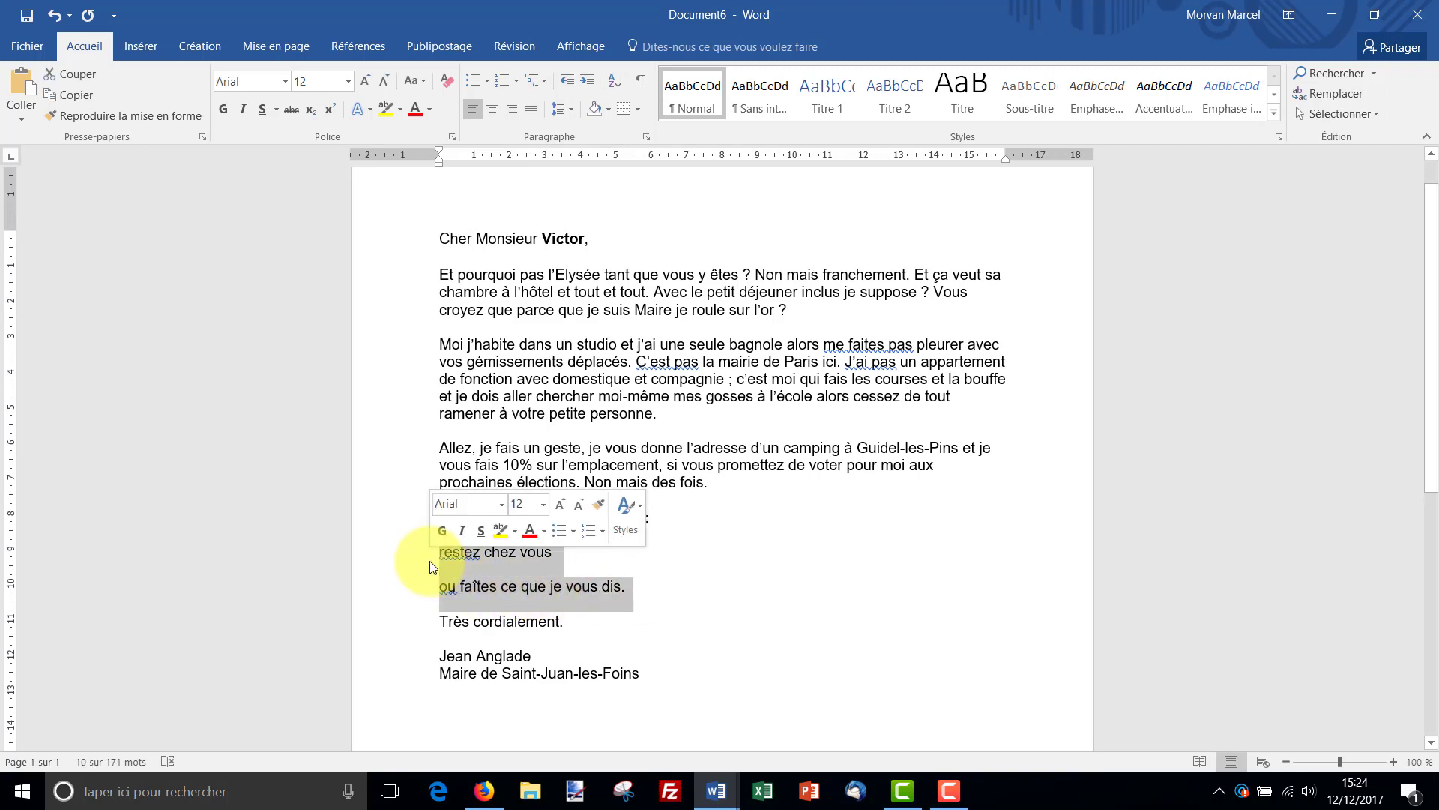
{"action": "left_click", "coordinate": [475, 83]}
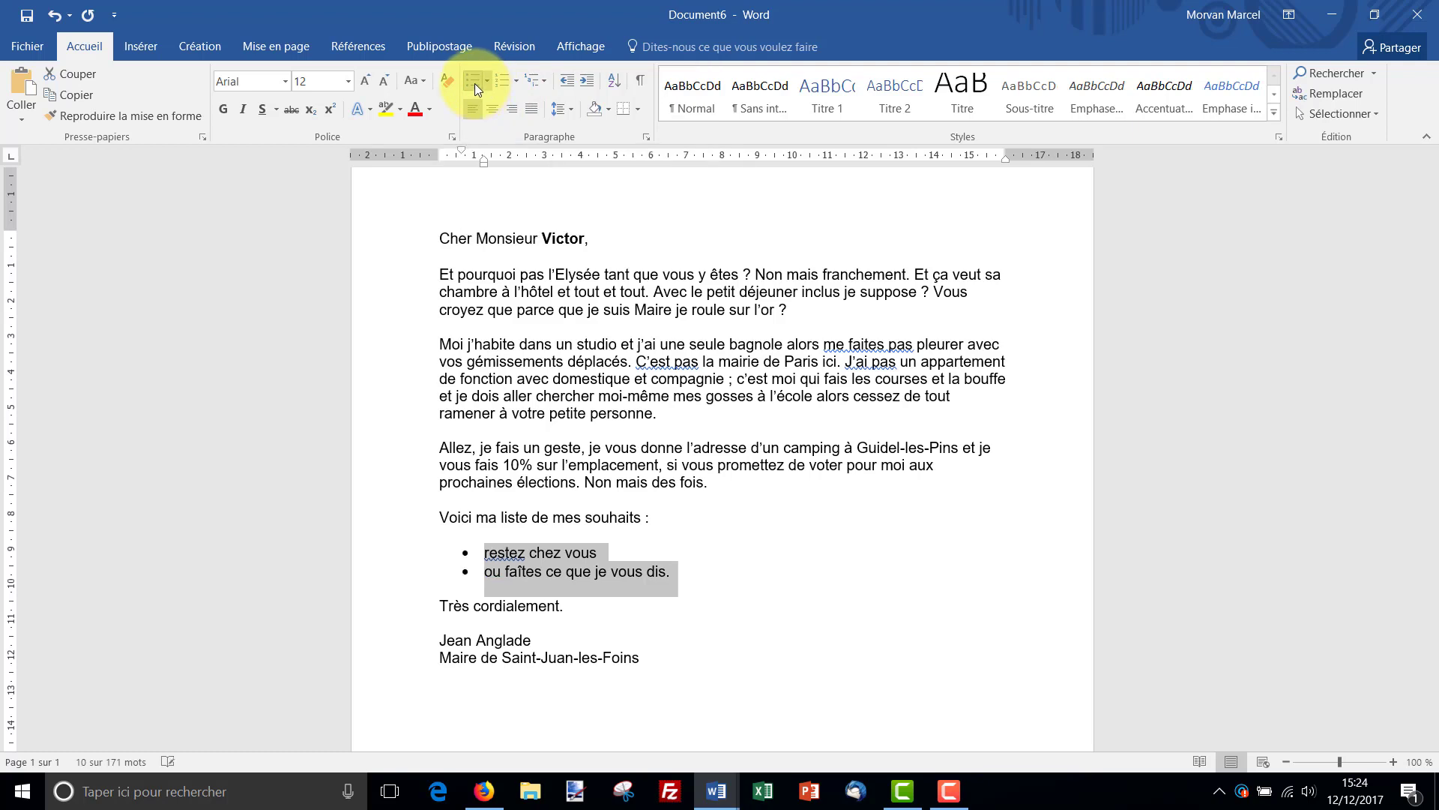
{"action": "left_click", "coordinate": [501, 83]}
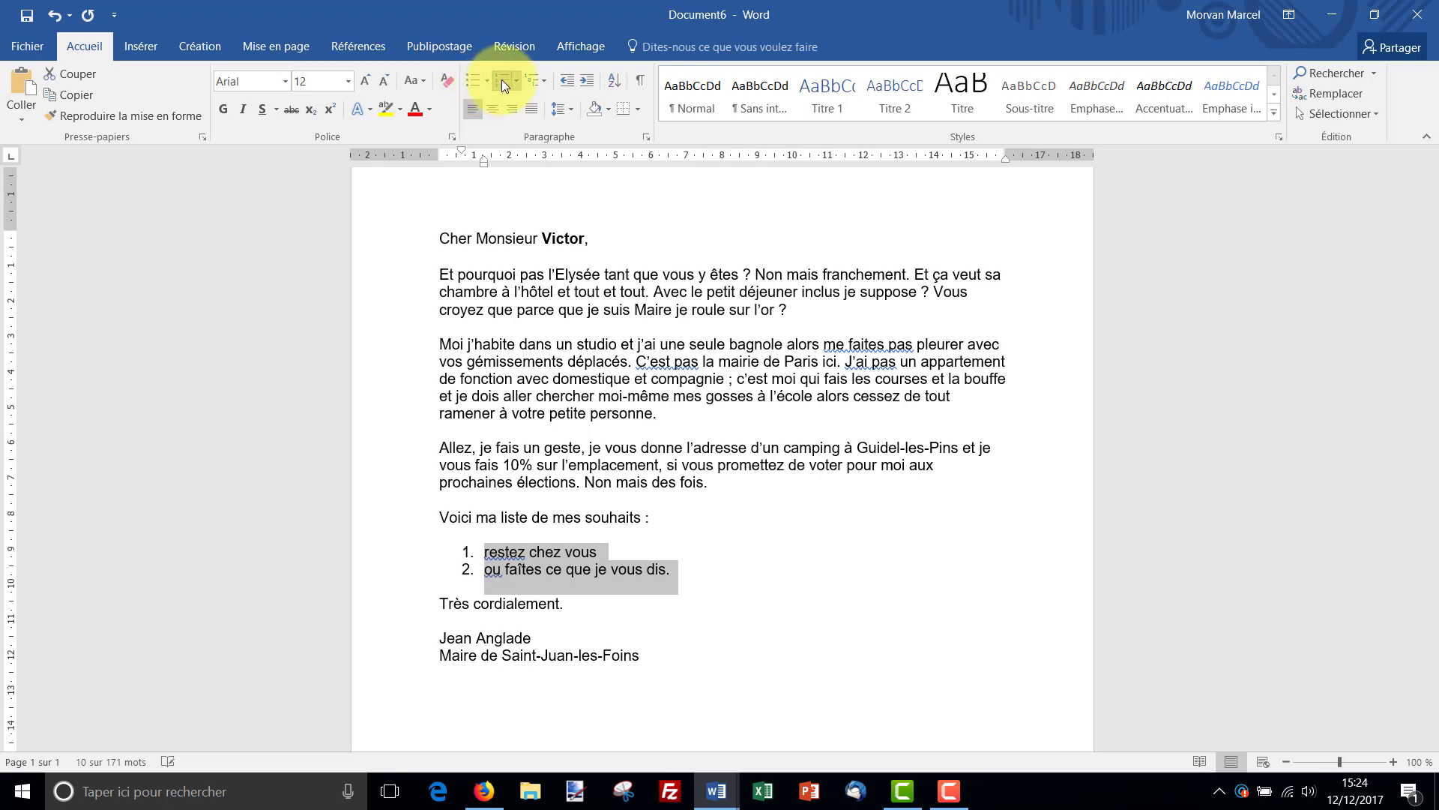
{"action": "left_click", "coordinate": [475, 79]}
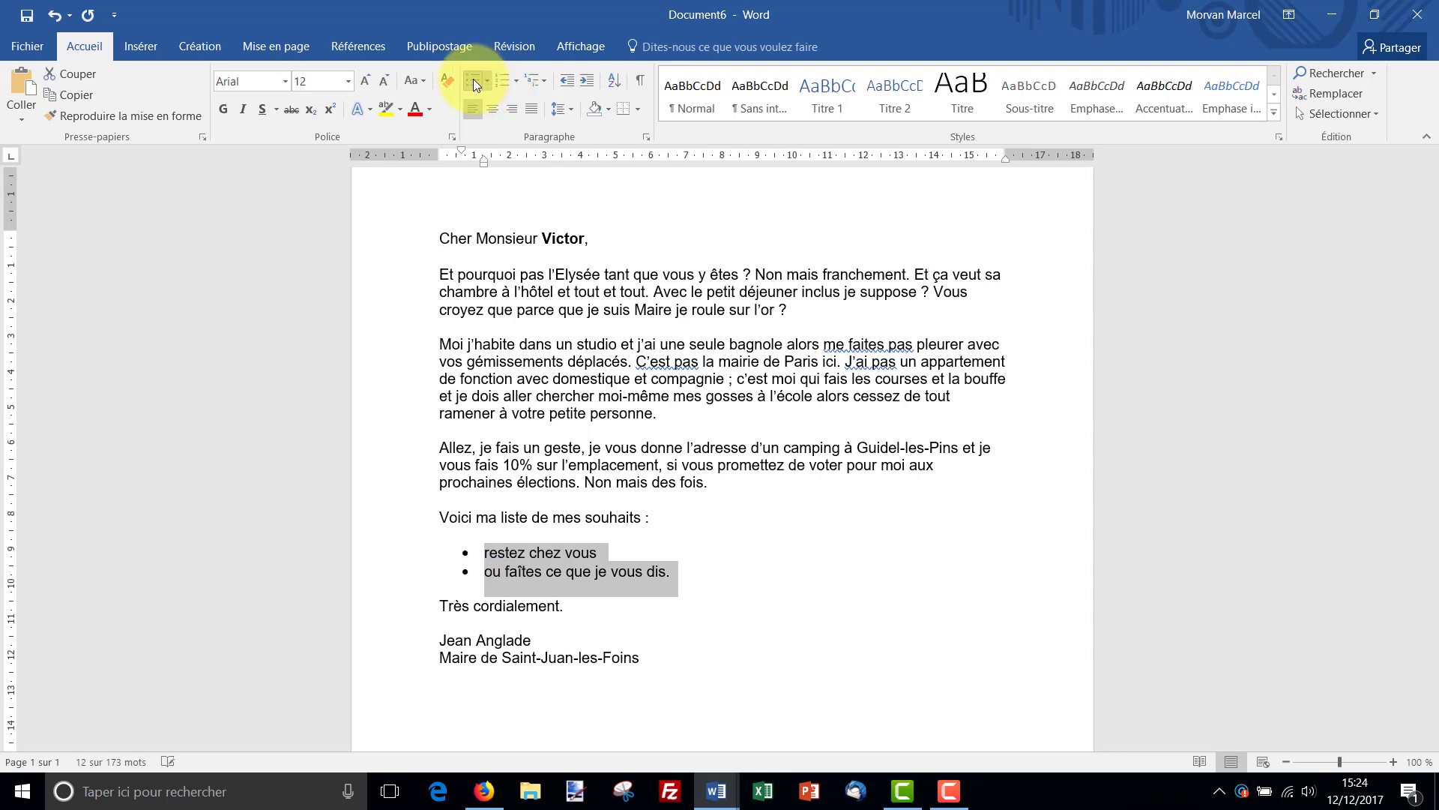
{"action": "left_click", "coordinate": [653, 519]}
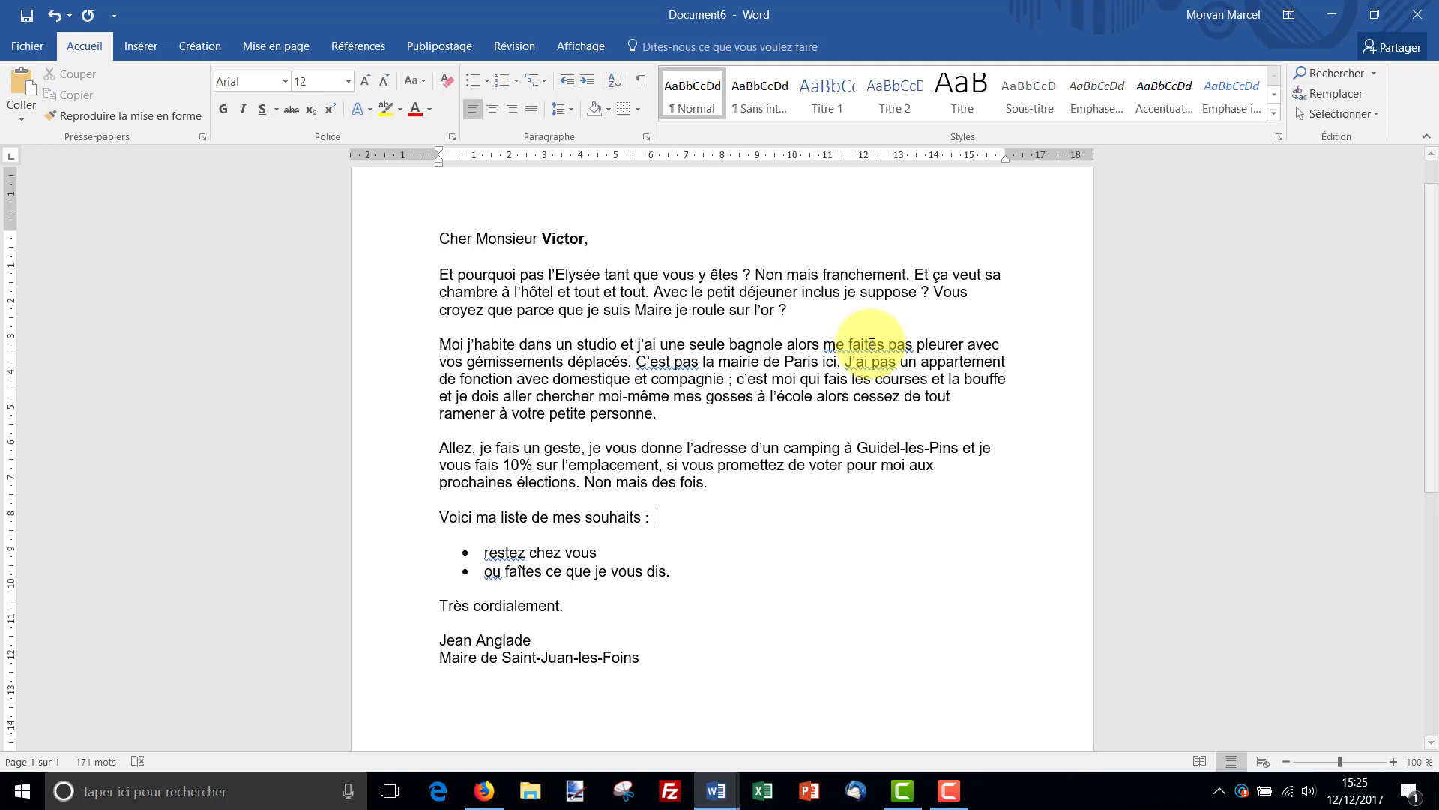
Step: Accept the grammar corrections "ne me faites pas", "Je n'ai pas" and "Ce n'est pas" in the second body paragraph
{"action": "right_click", "coordinate": [872, 344]}
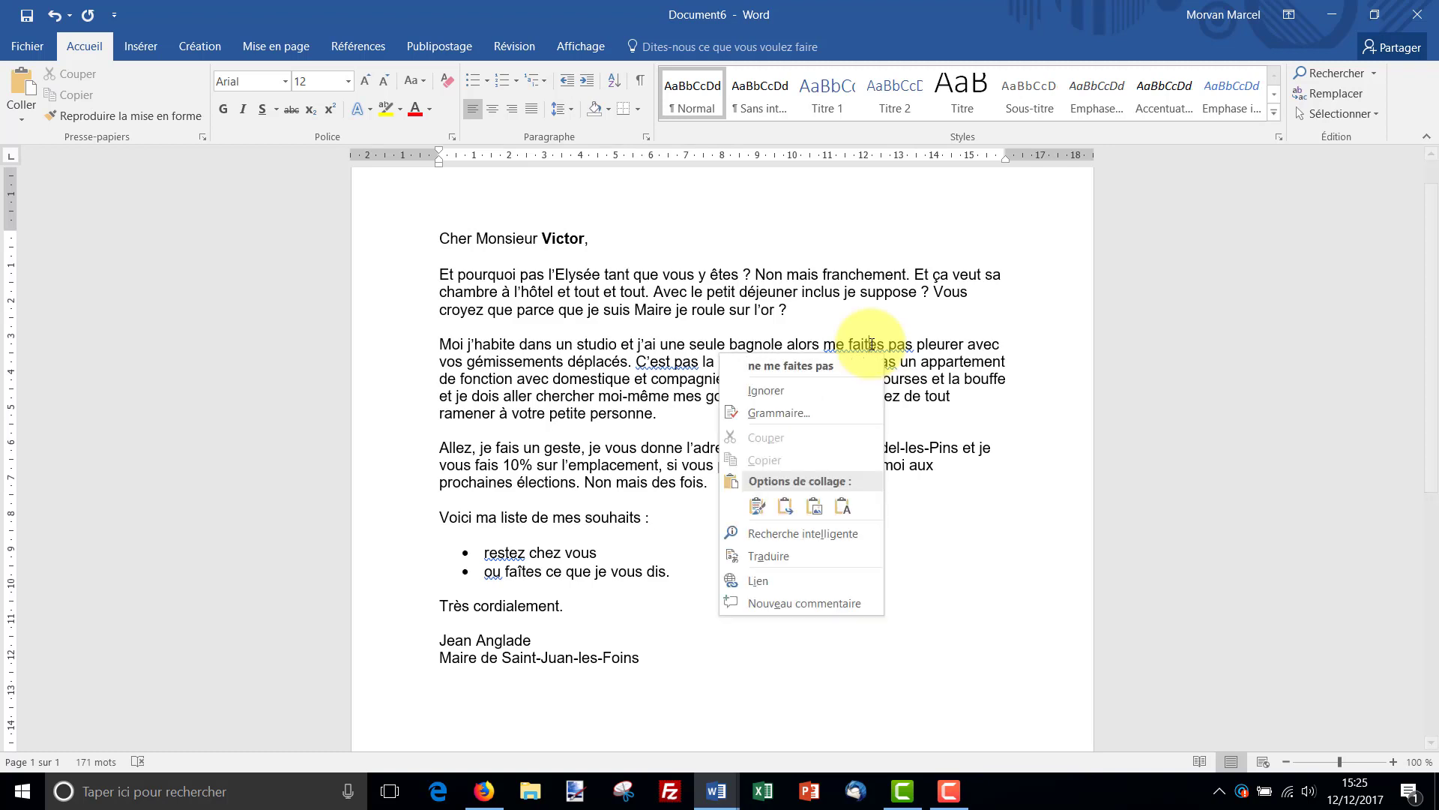
{"action": "left_click", "coordinate": [828, 370]}
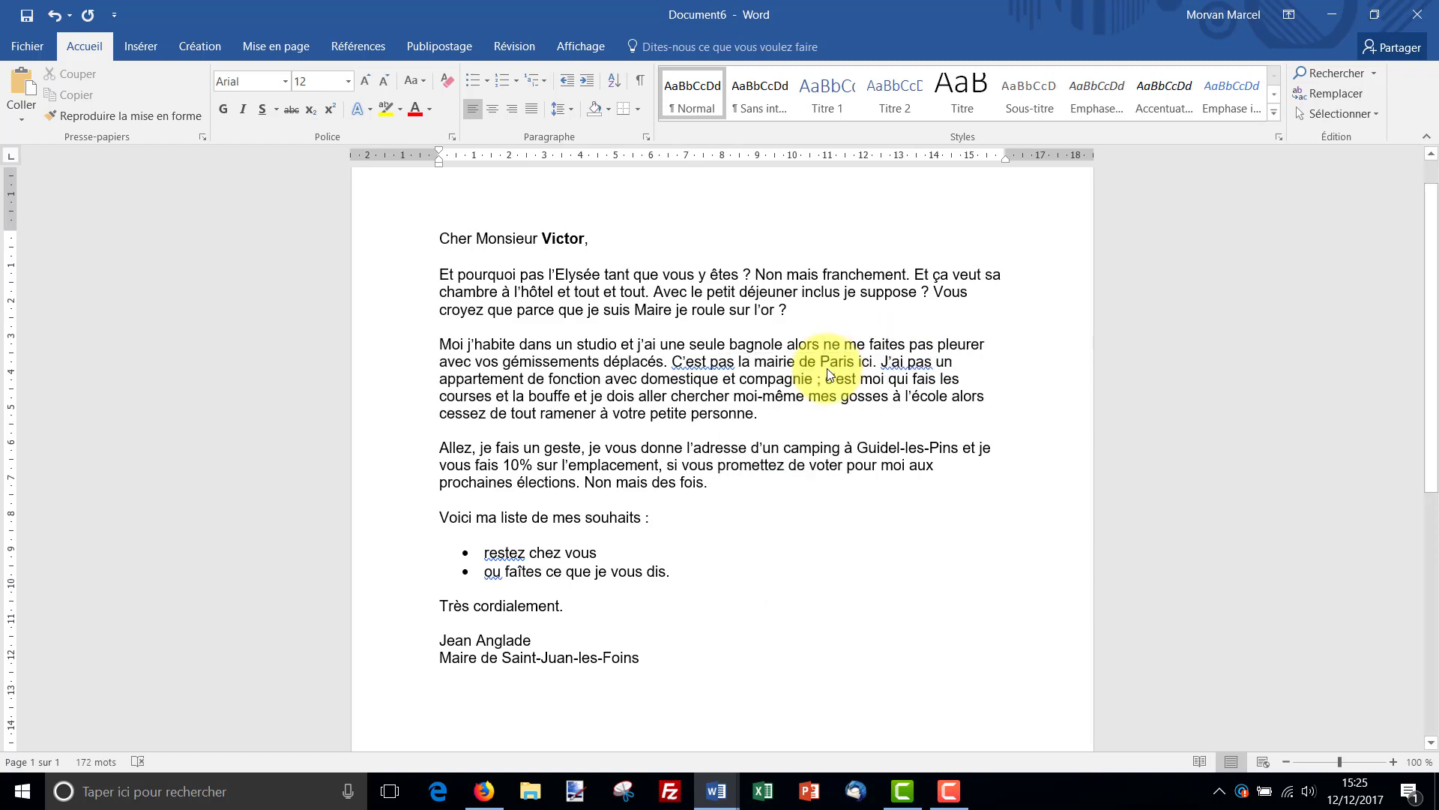
{"action": "right_click", "coordinate": [909, 367]}
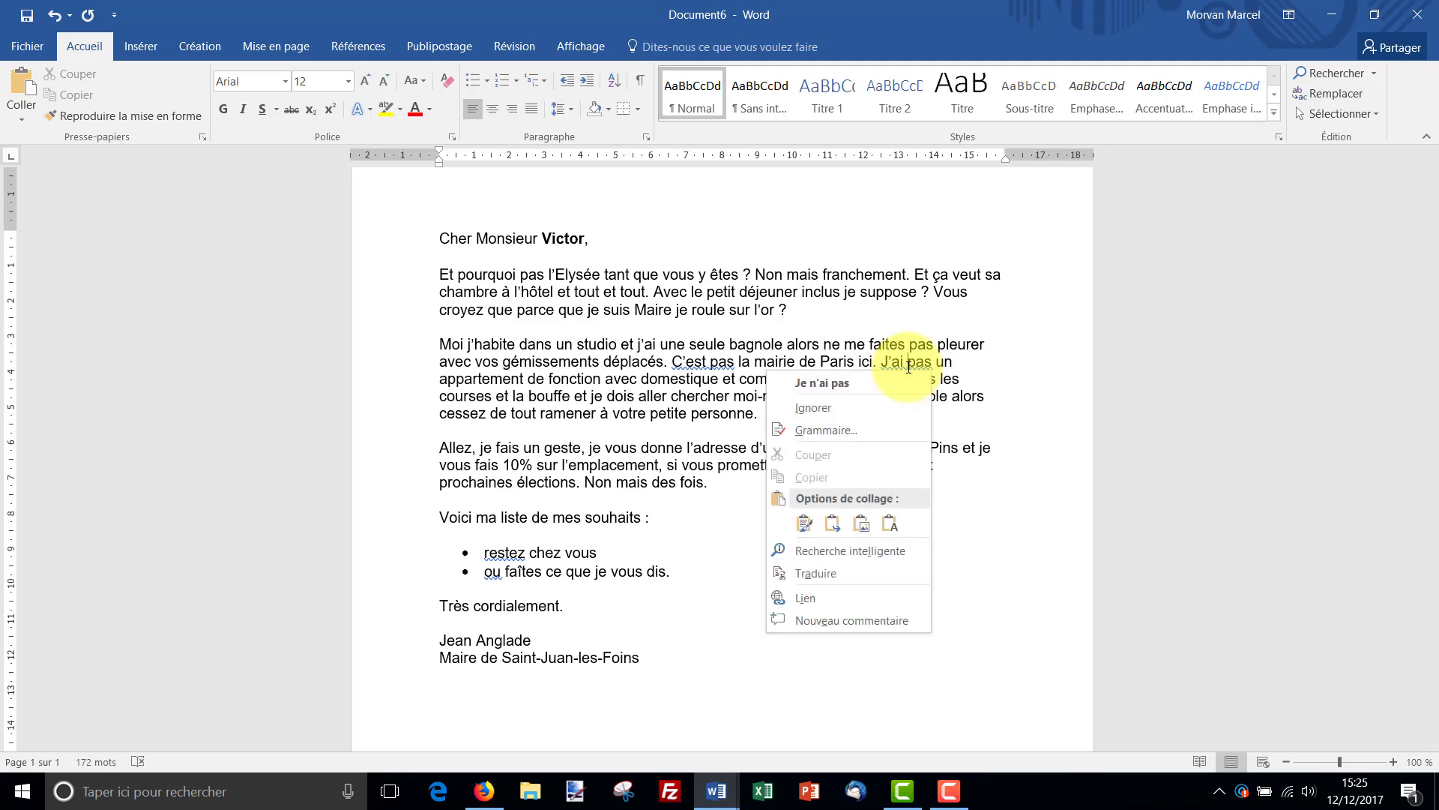
{"action": "left_click", "coordinate": [866, 382]}
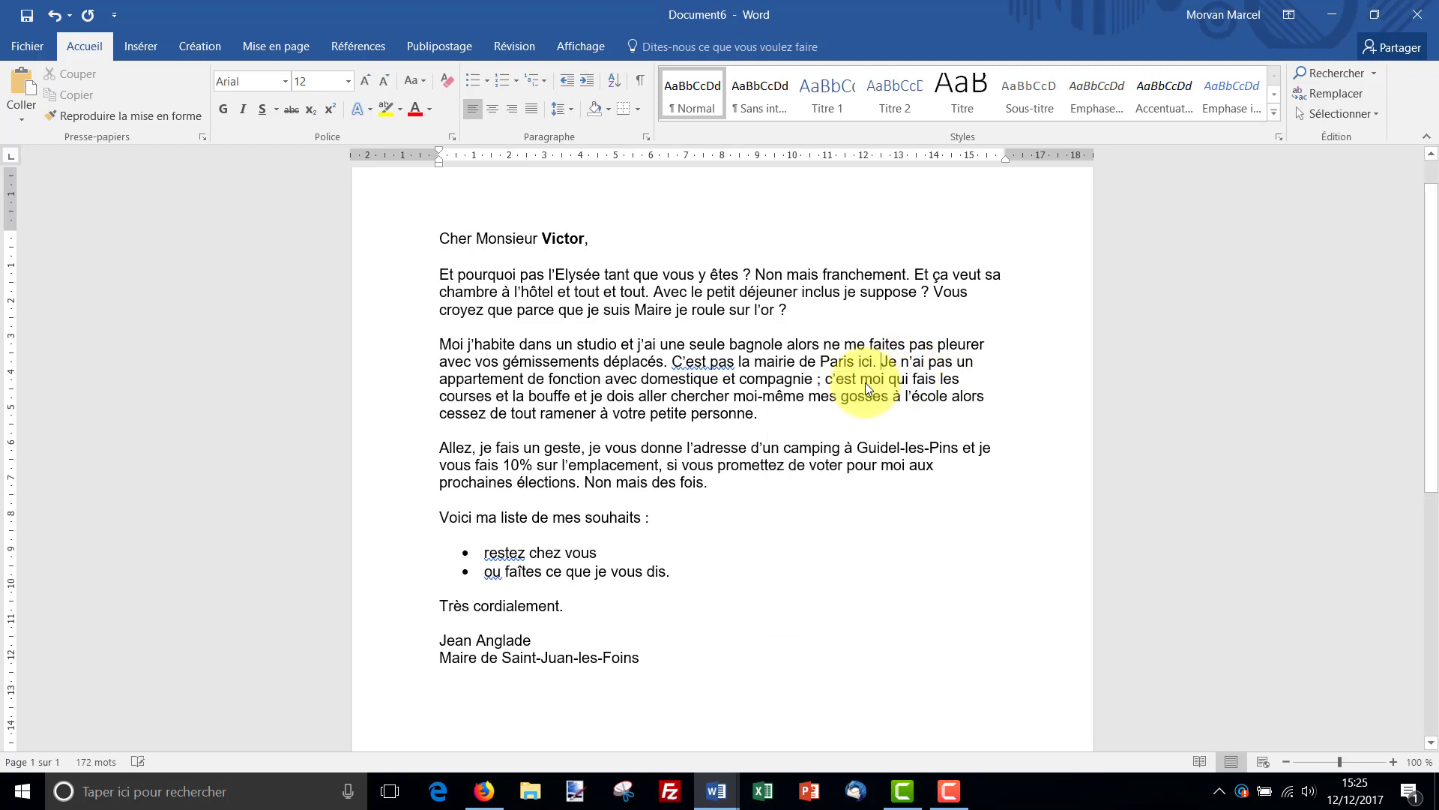
{"action": "right_click", "coordinate": [706, 358]}
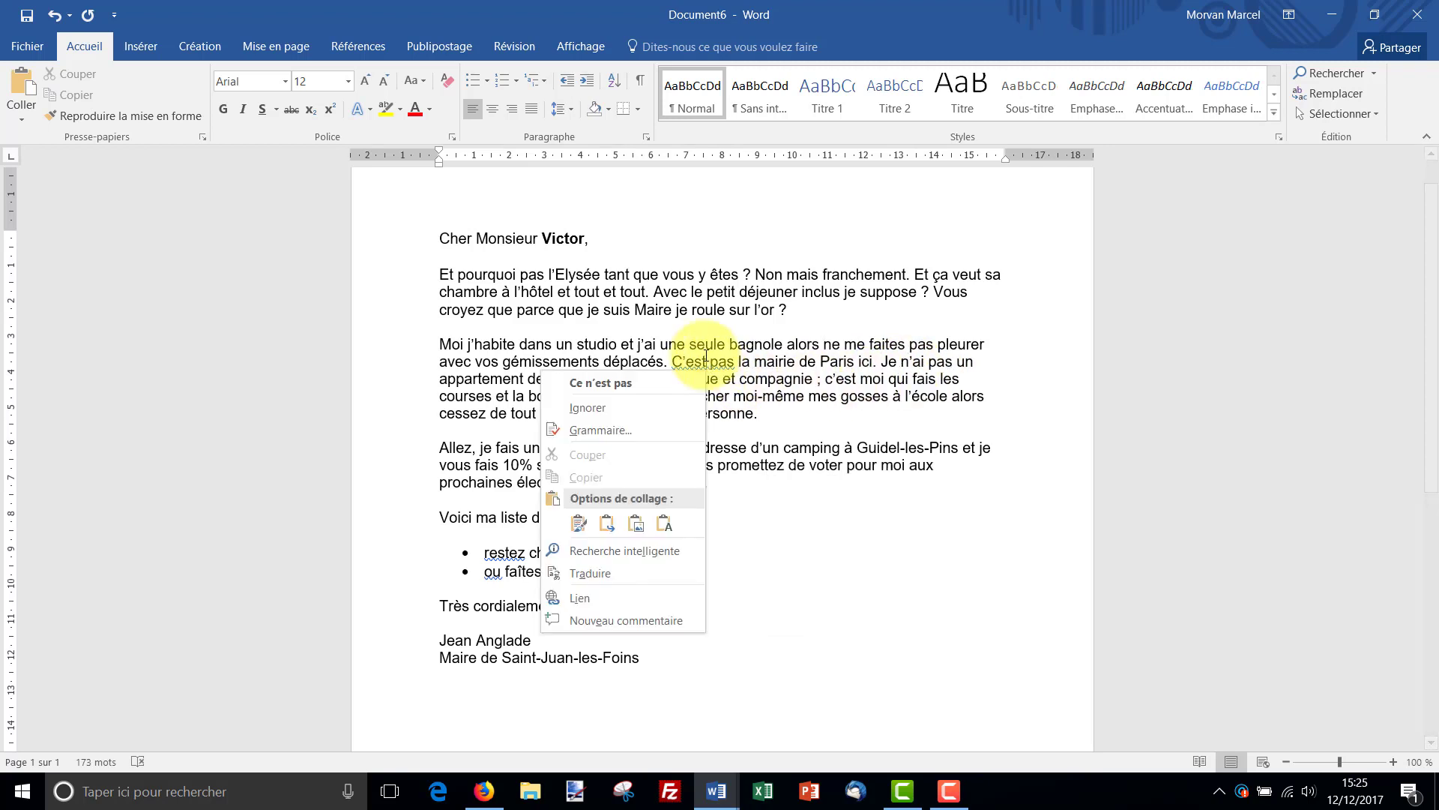
{"action": "left_click", "coordinate": [613, 382]}
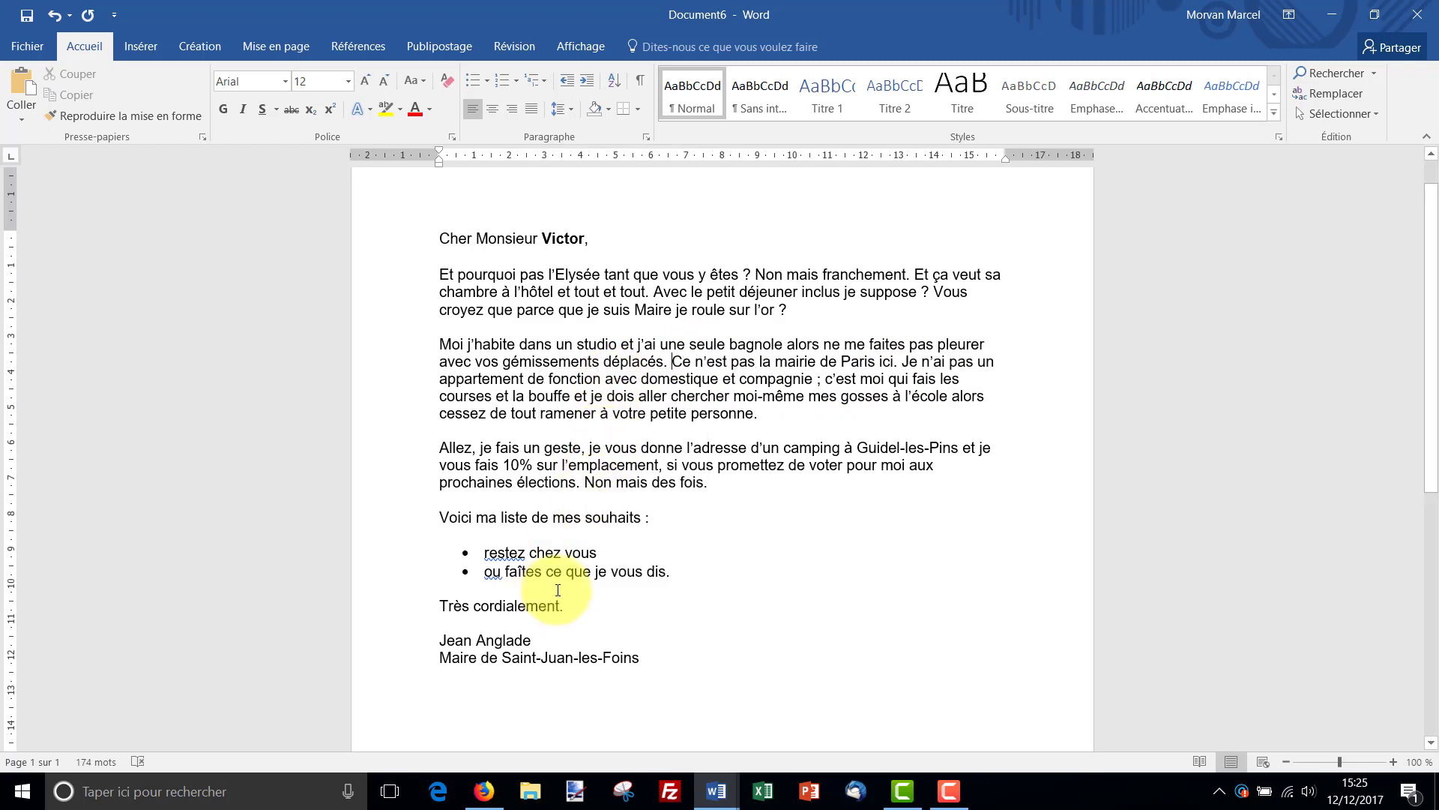
Step: Accept the suggested capitalised "Restez" at the start of the first bullet
{"action": "right_click", "coordinate": [505, 555]}
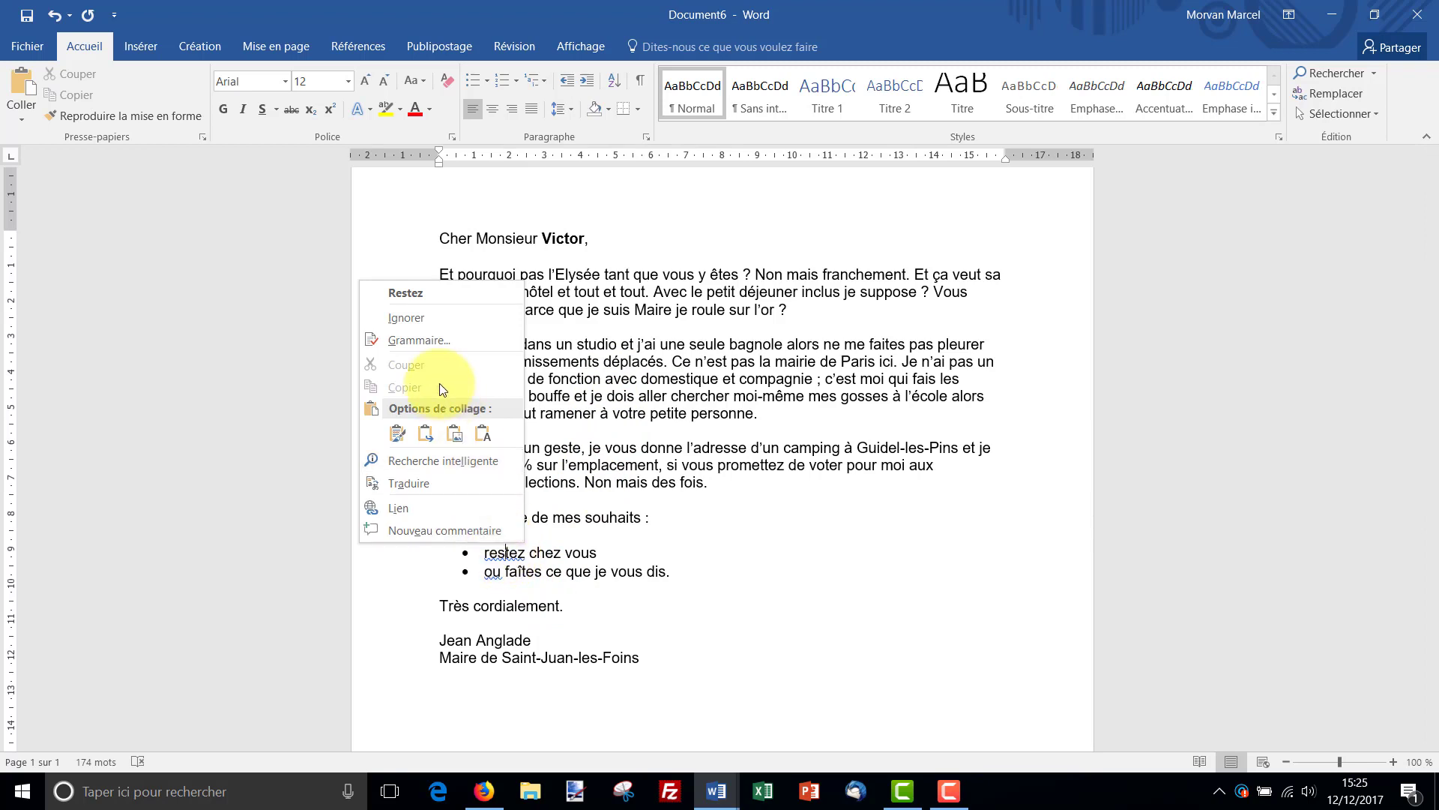
{"action": "left_click", "coordinate": [419, 292]}
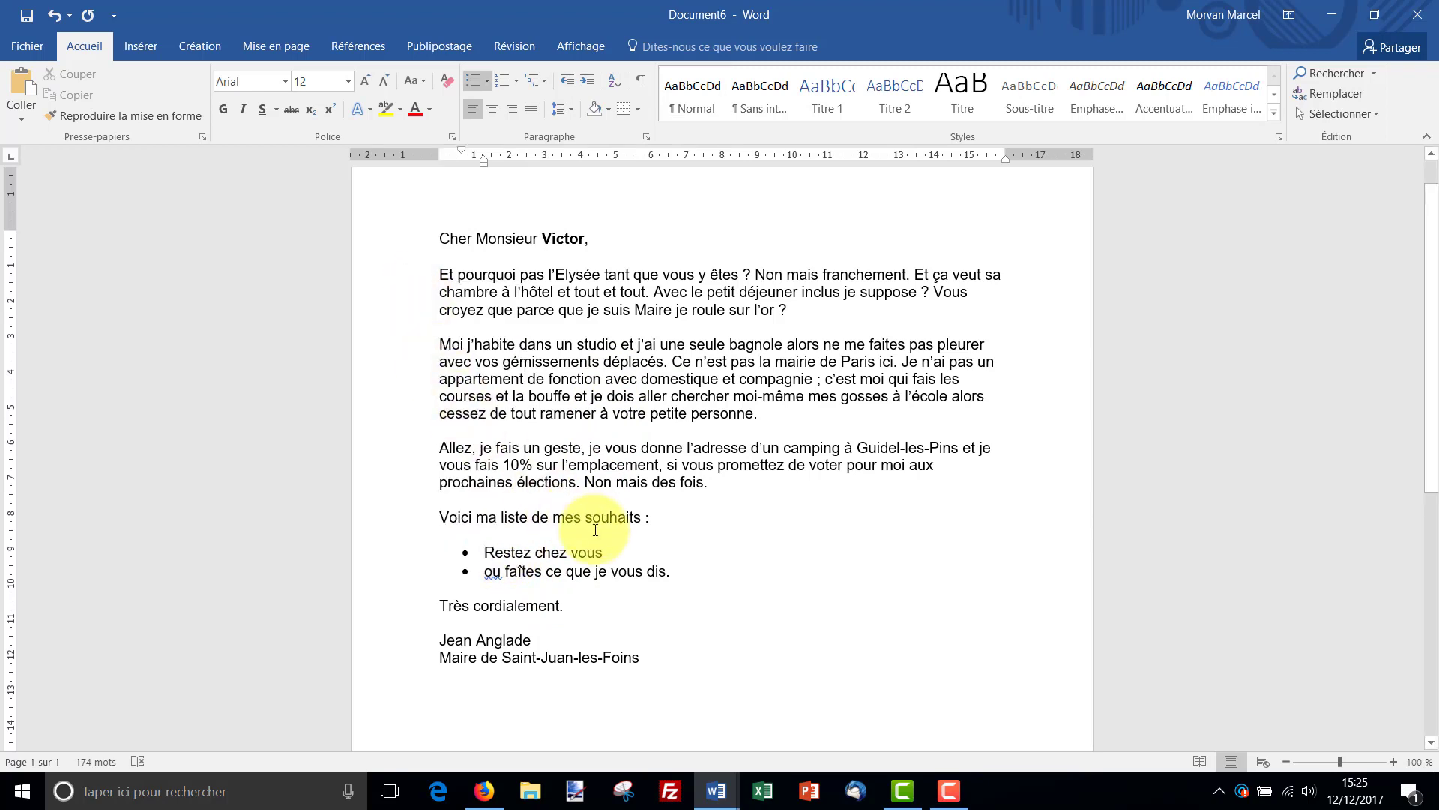
{"action": "left_click", "coordinate": [679, 480]}
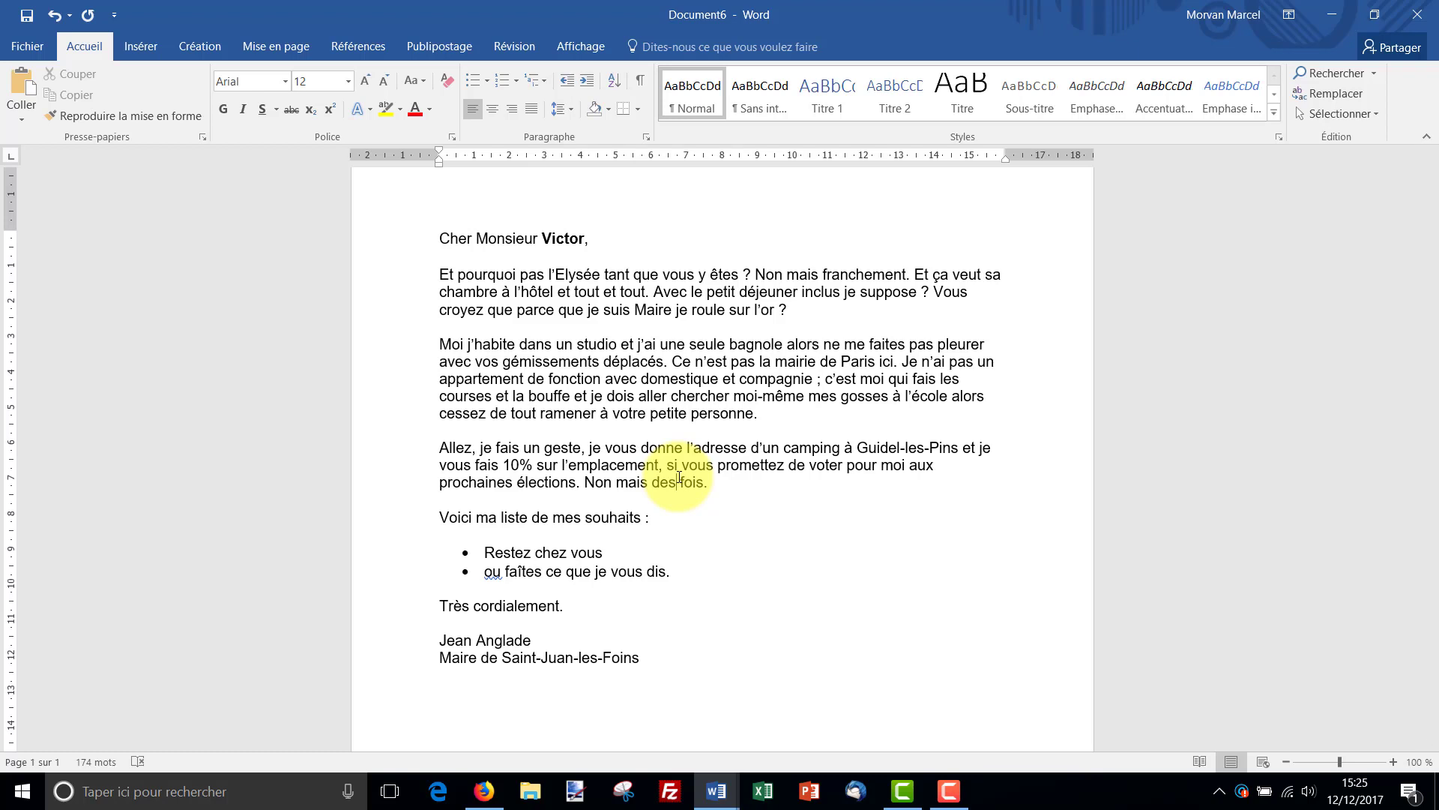
Step: Insert a new line above the salutation and copy the two-line signature from the end of the letter into it
{"action": "scroll", "coordinate": [679, 477], "scroll_direction": "up", "scroll_amount": 1}
{"action": "key", "text": "End"}
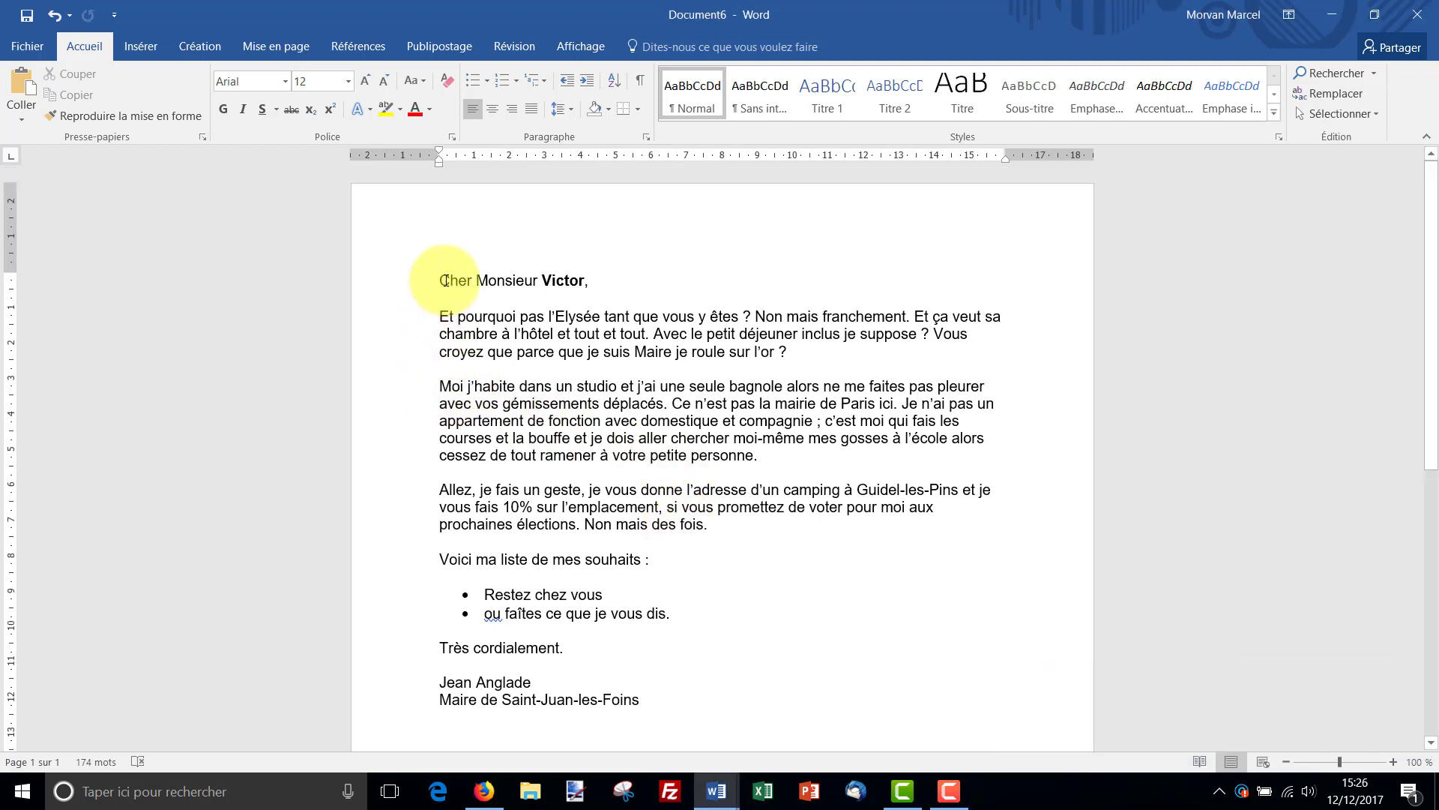
{"action": "left_click", "coordinate": [413, 280]}
{"action": "key", "text": "Return"}
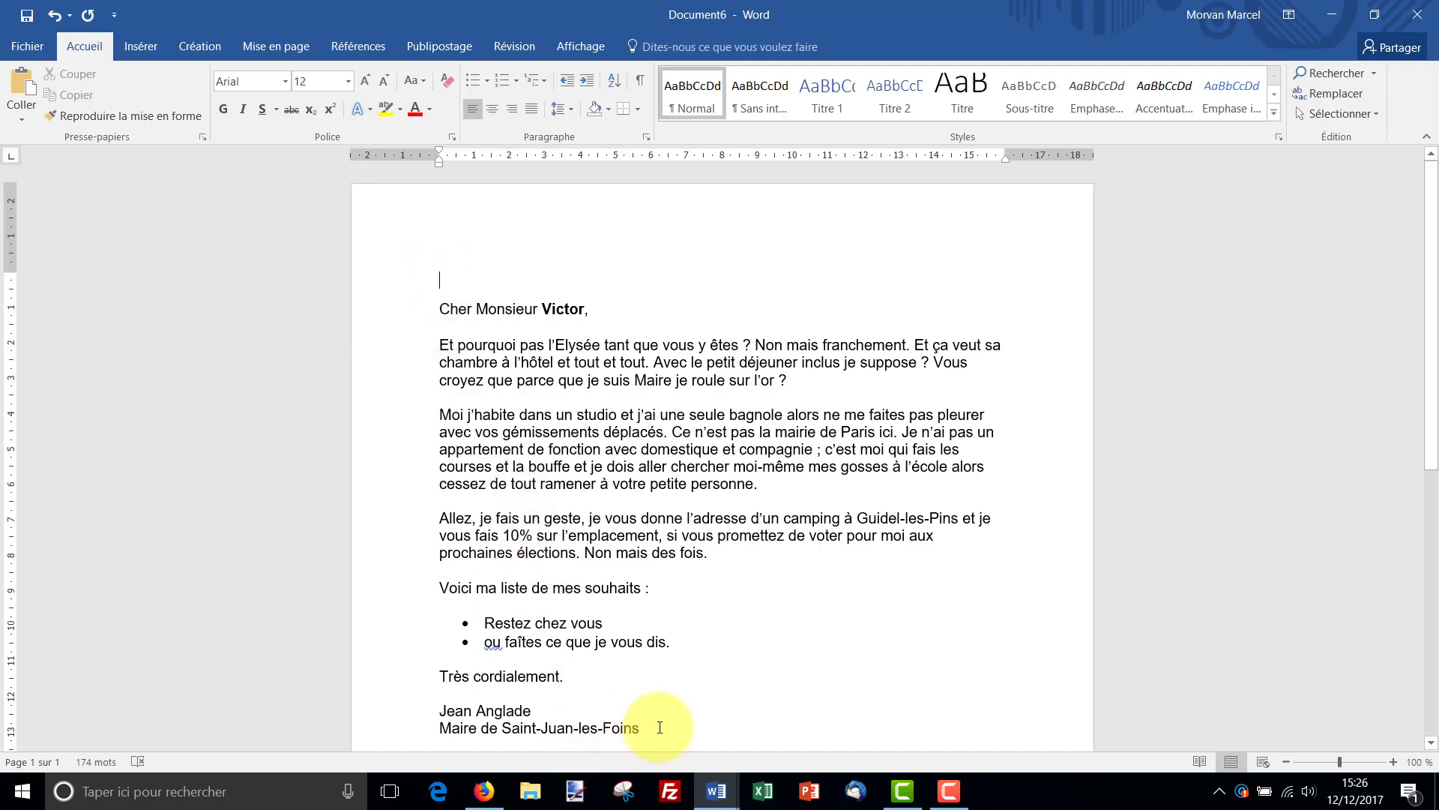
{"action": "mouse_move", "coordinate": [660, 727]}
{"action": "left_mouse_down"}
{"action": "mouse_move", "coordinate": [420, 727]}
{"action": "mouse_move", "coordinate": [420, 716]}
{"action": "left_mouse_up"}
{"action": "key", "text": "ctrl+c"}
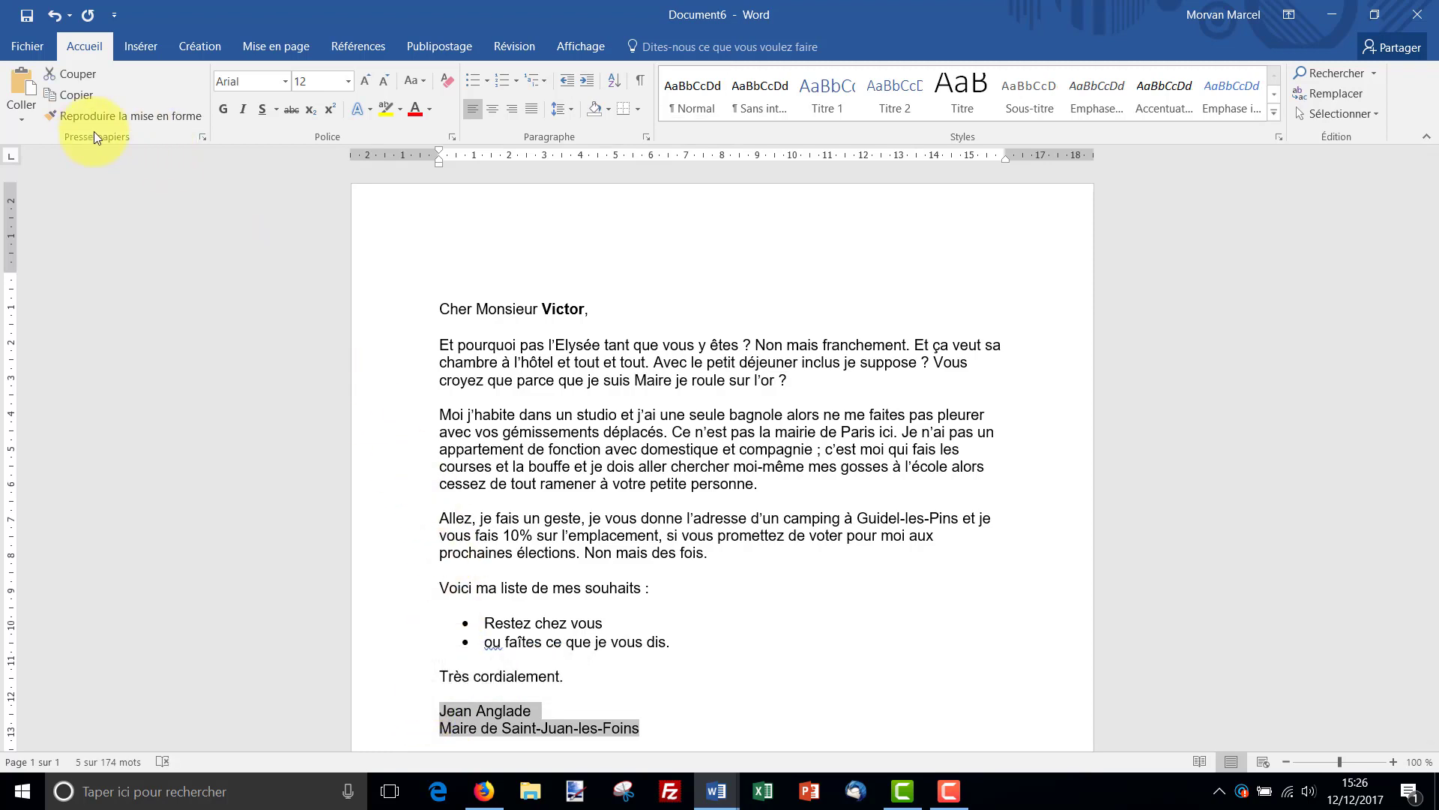
{"action": "left_click", "coordinate": [80, 92]}
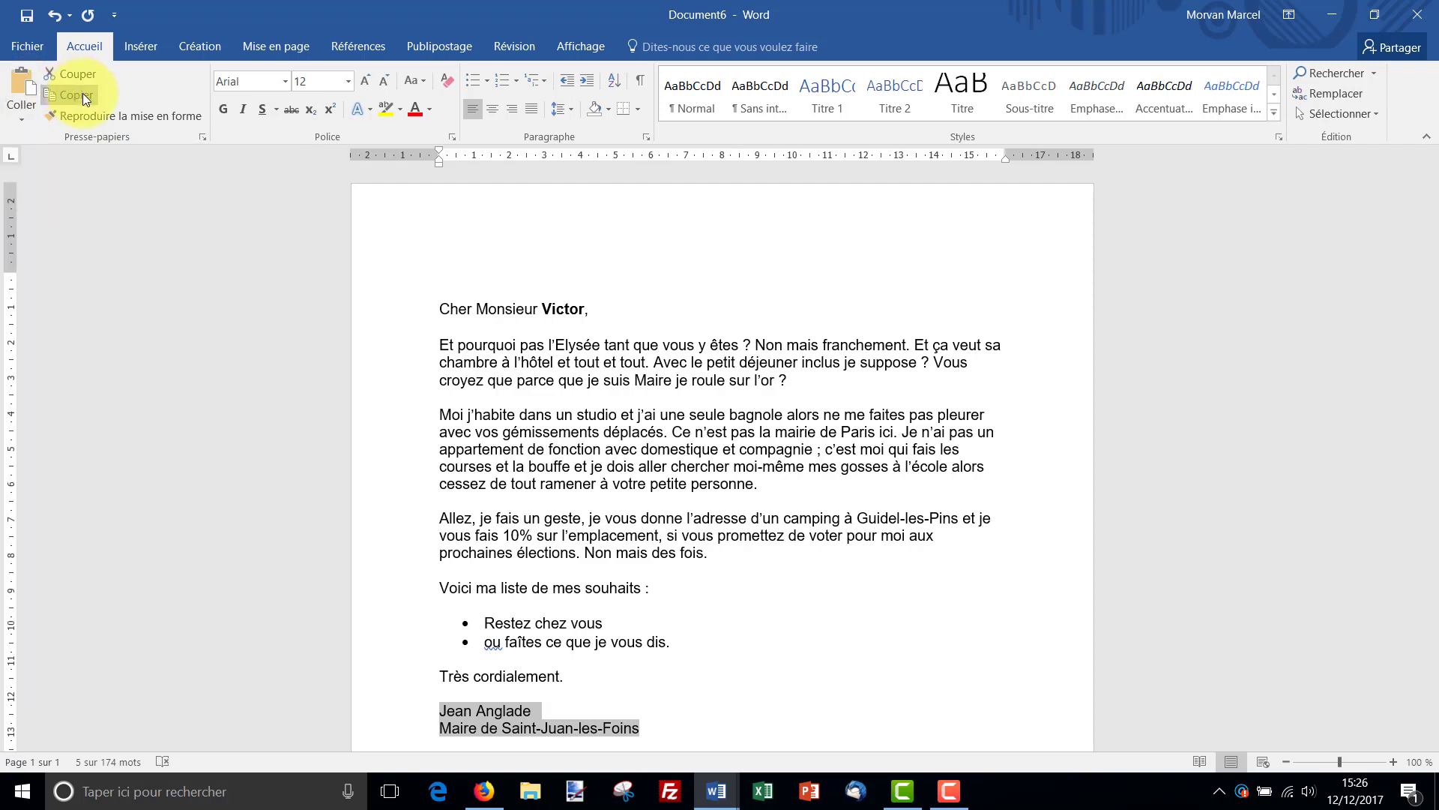
{"action": "left_click", "coordinate": [441, 266]}
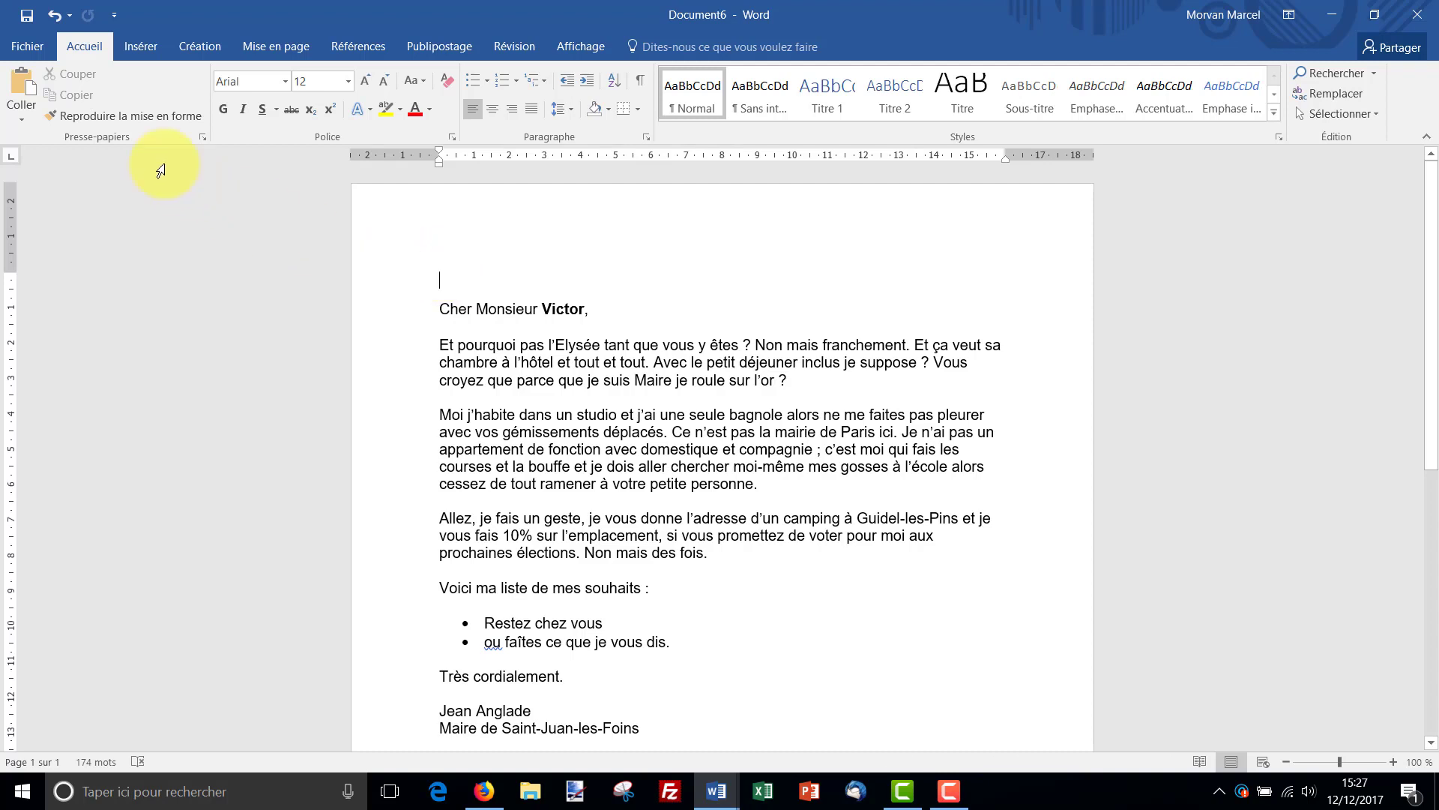
{"action": "left_click", "coordinate": [24, 84]}
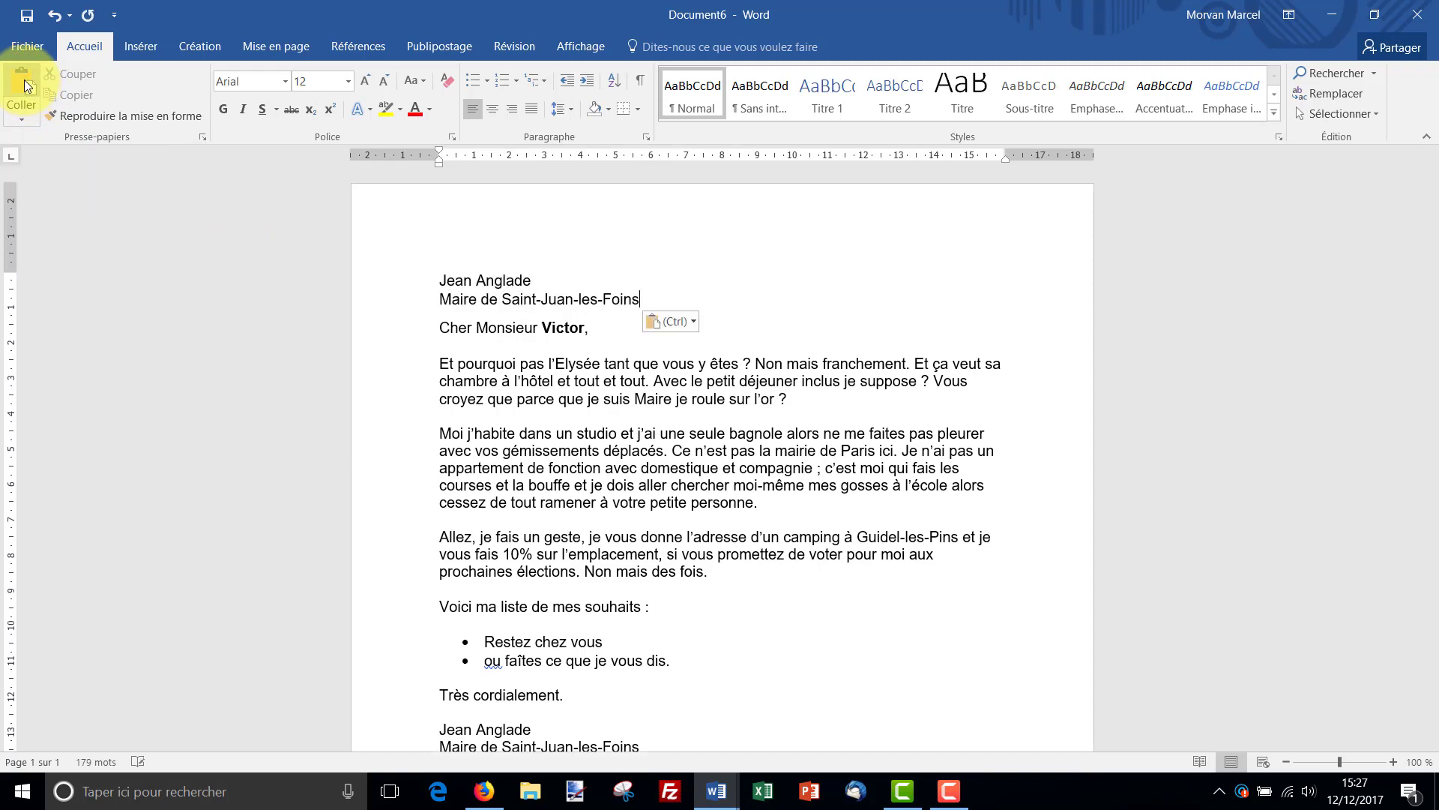
Step: Complete the sender block with the postal address and two phone numbers, and add the recipient's name and address below it
{"action": "key", "text": "Return"}
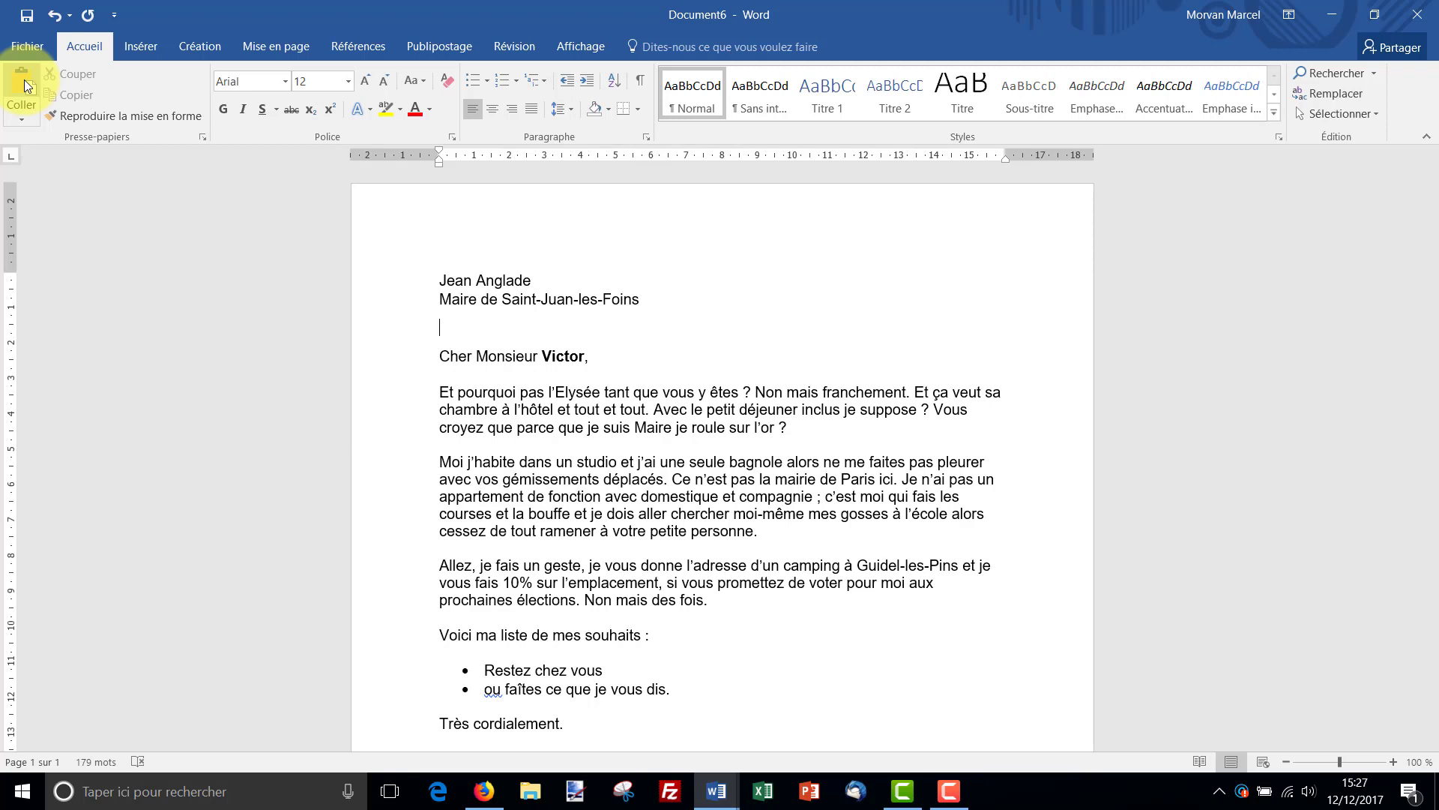
{"action": "key", "text": "Return"}
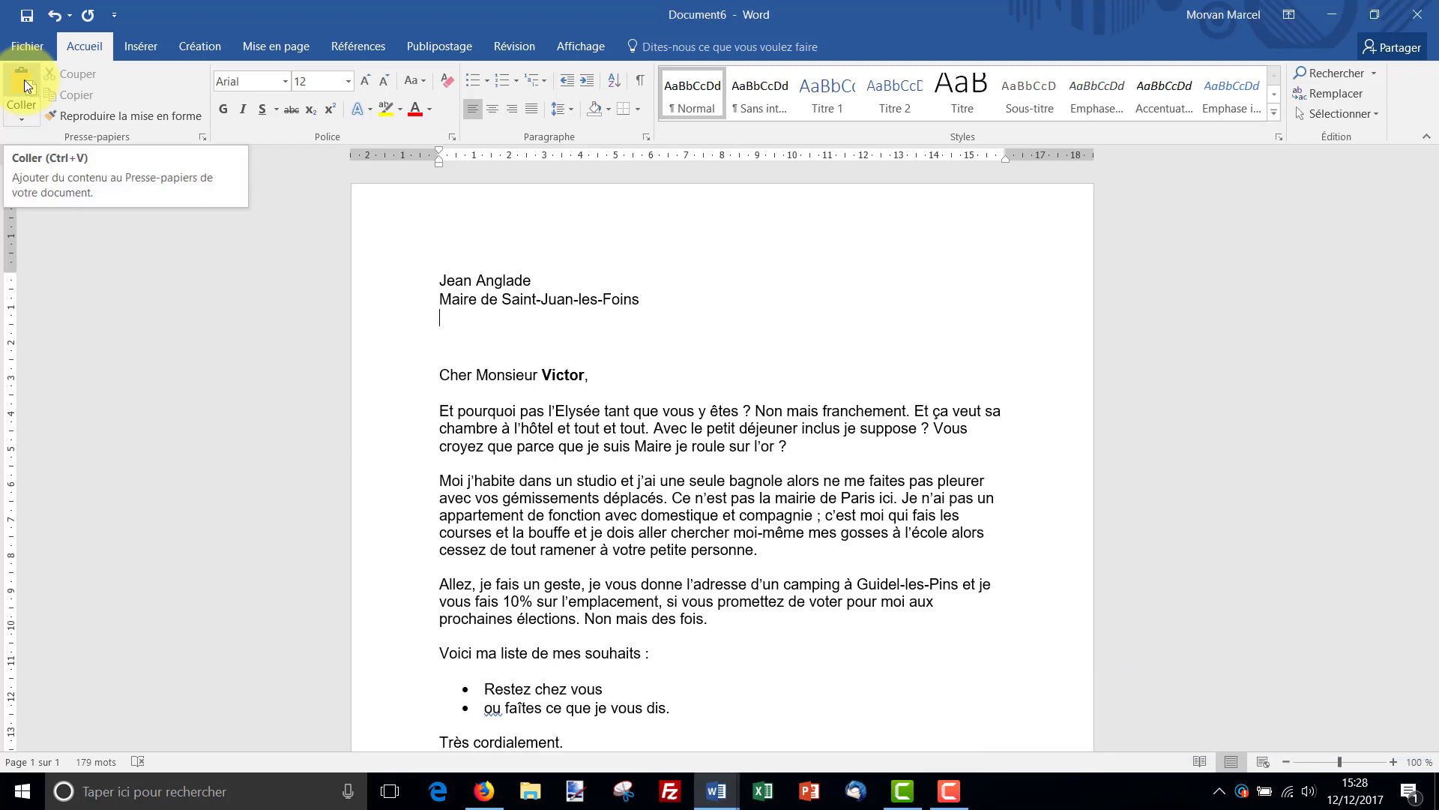
{"action": "left_click", "coordinate": [21, 86]}
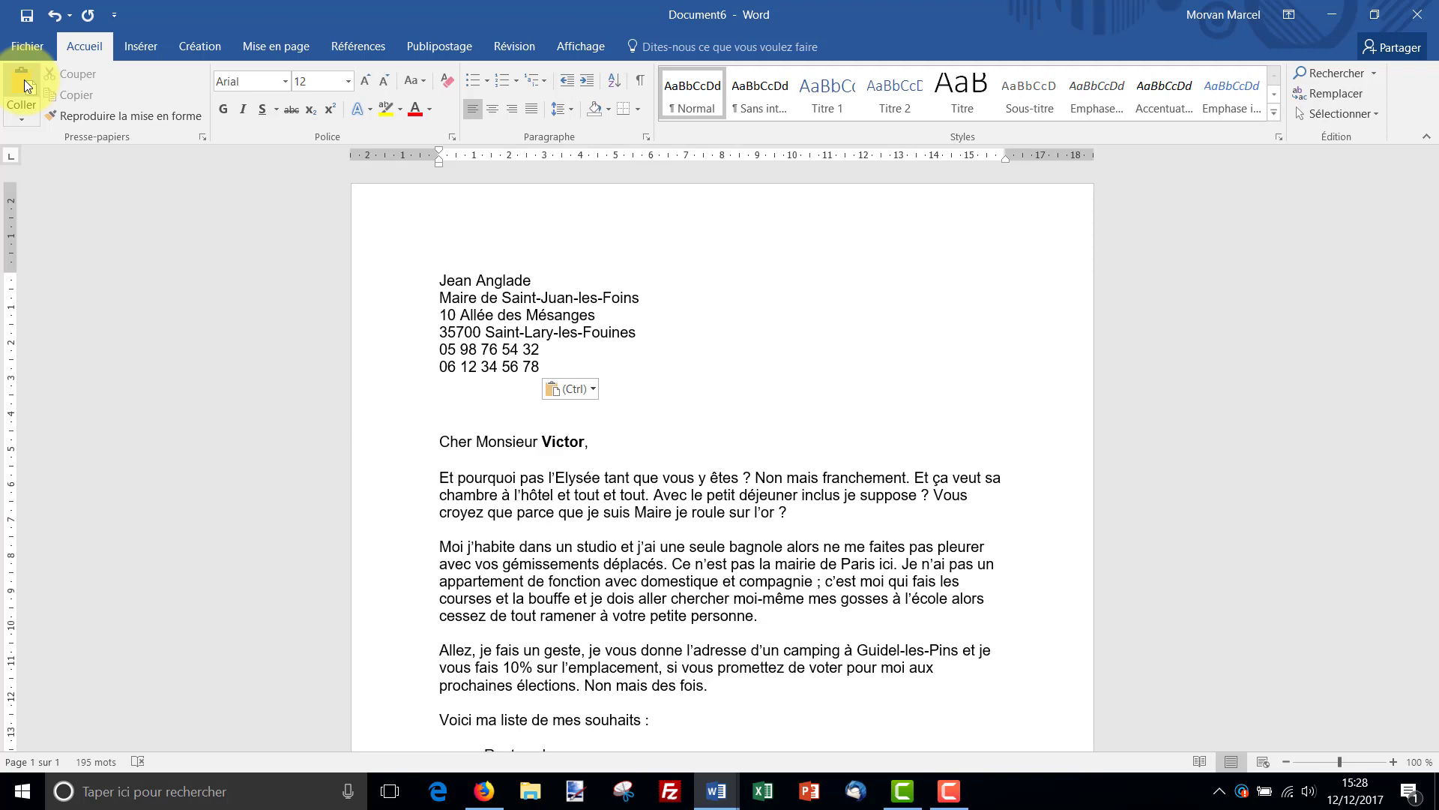
{"action": "key", "text": "Return"}
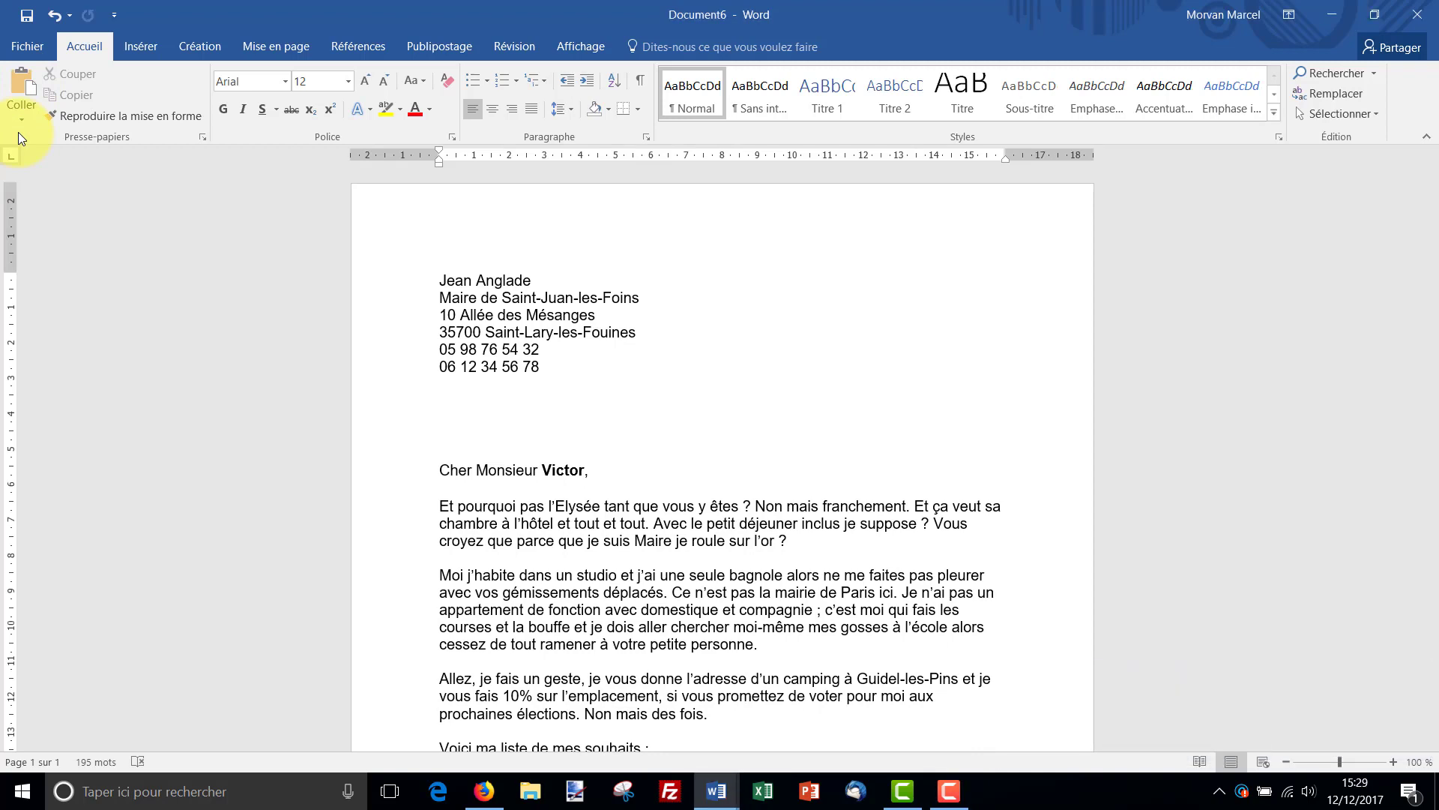
{"action": "type", "text": "Monsieur Victor DUPONT 13, rue des cigognes 33220 Angles sur mer"}
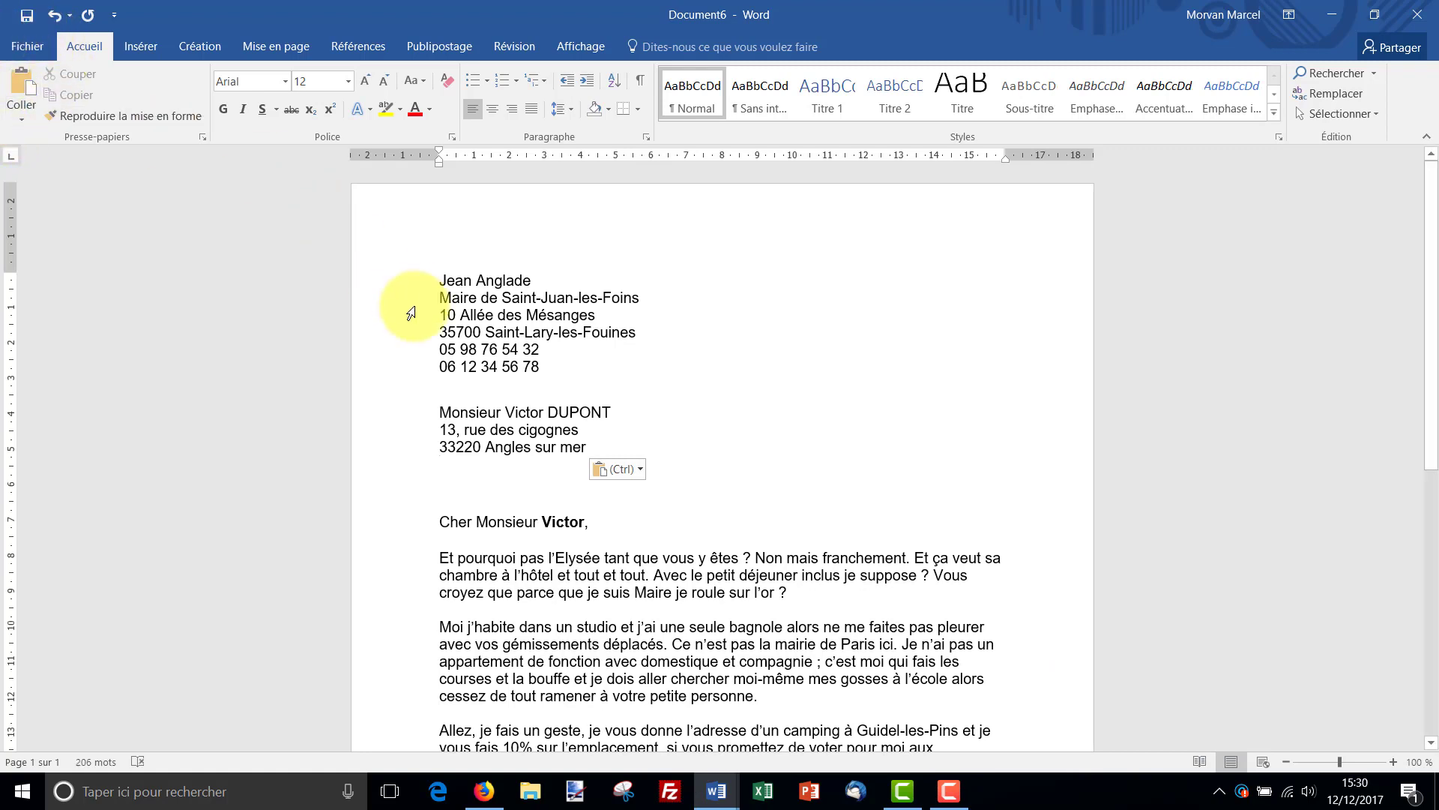
Step: Indent the three lines of the recipient's name and address to 10 cm on the ruler
{"action": "left_click_drag", "start_coordinate": [440, 413], "coordinate": [577, 443]}
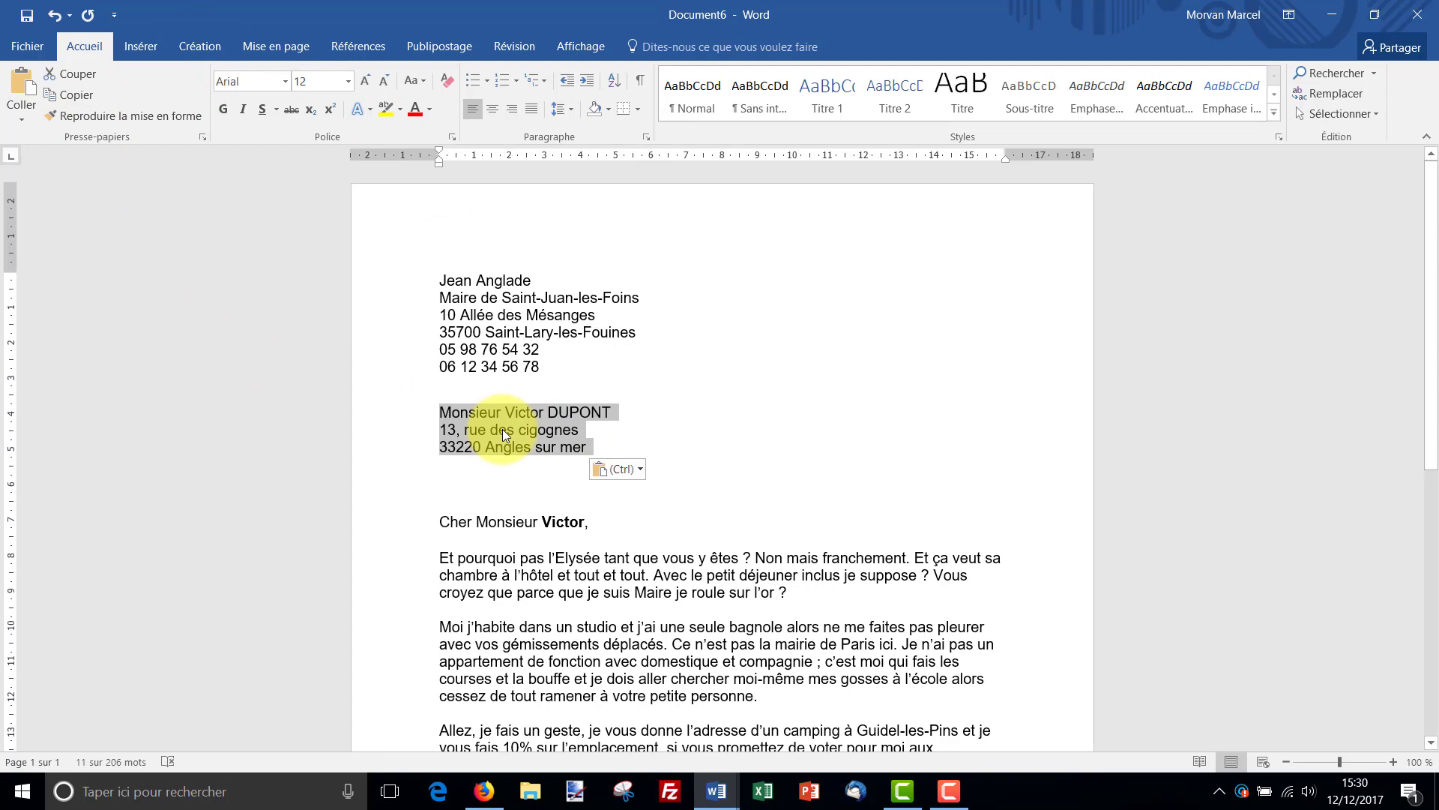
{"action": "key", "text": "Tab"}
{"action": "key", "text": "Tab"}
{"action": "key", "text": "Tab"}
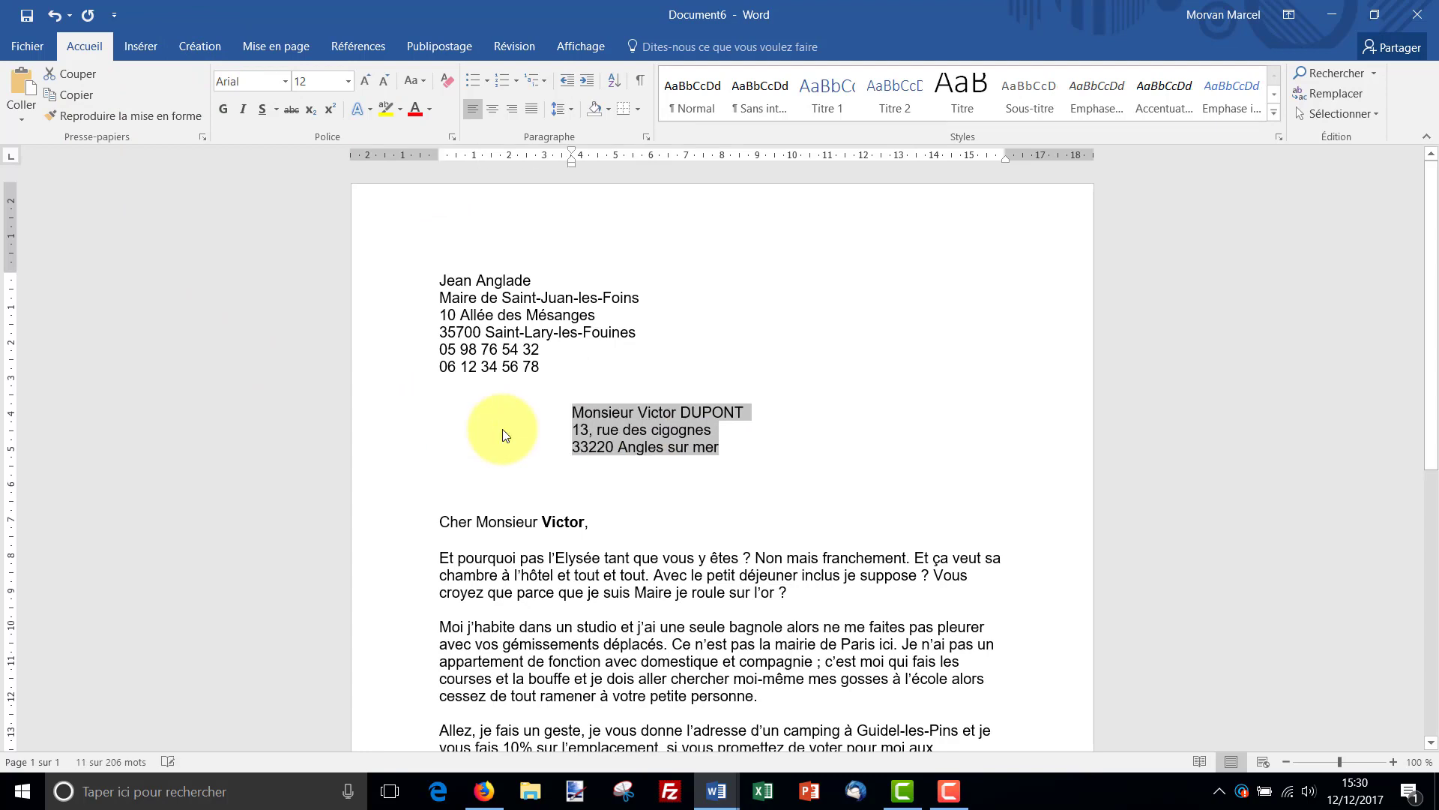
{"action": "key", "text": "Tab"}
{"action": "key", "text": "Tab"}
{"action": "key", "text": "Tab"}
{"action": "key", "text": "Tab"}
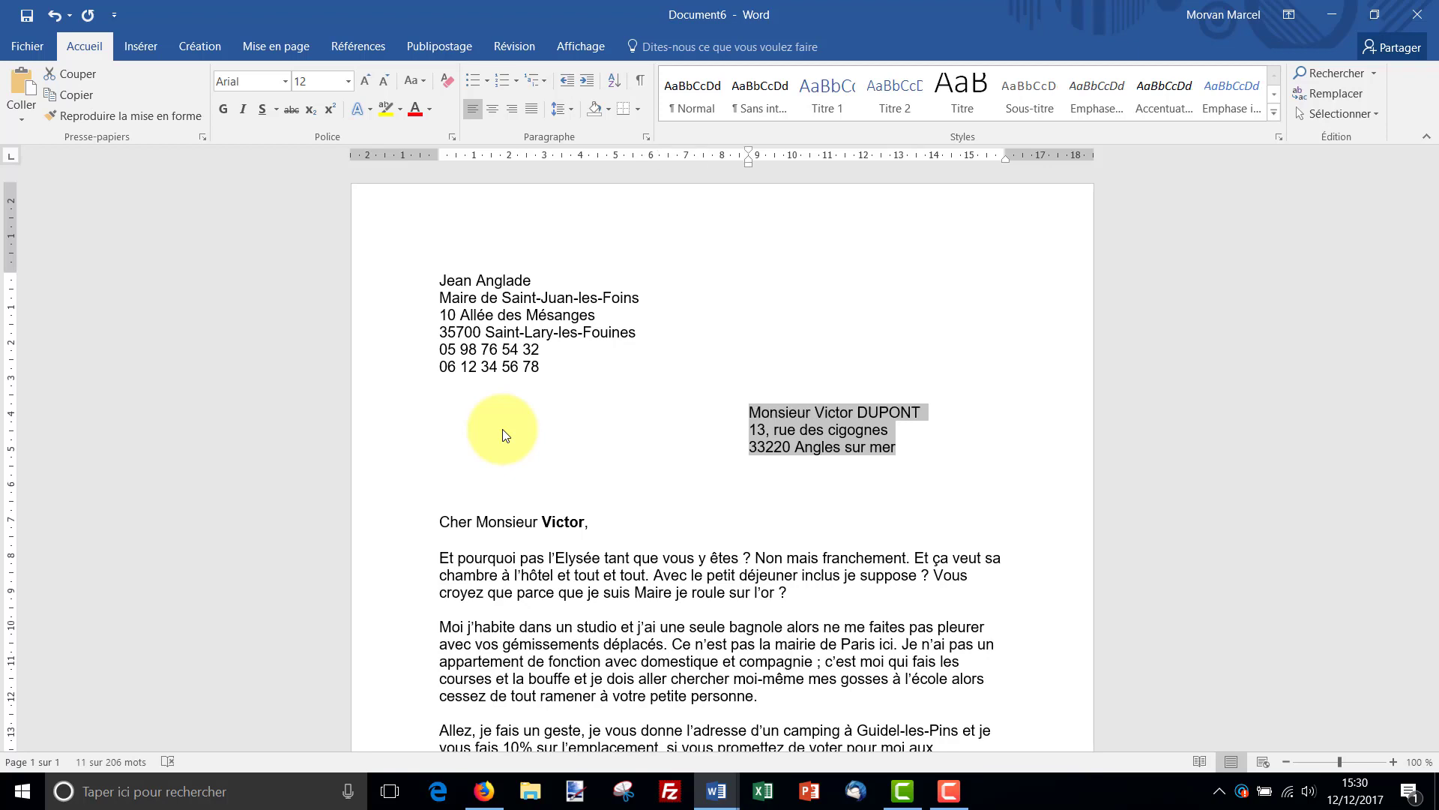
{"action": "key", "text": "Tab"}
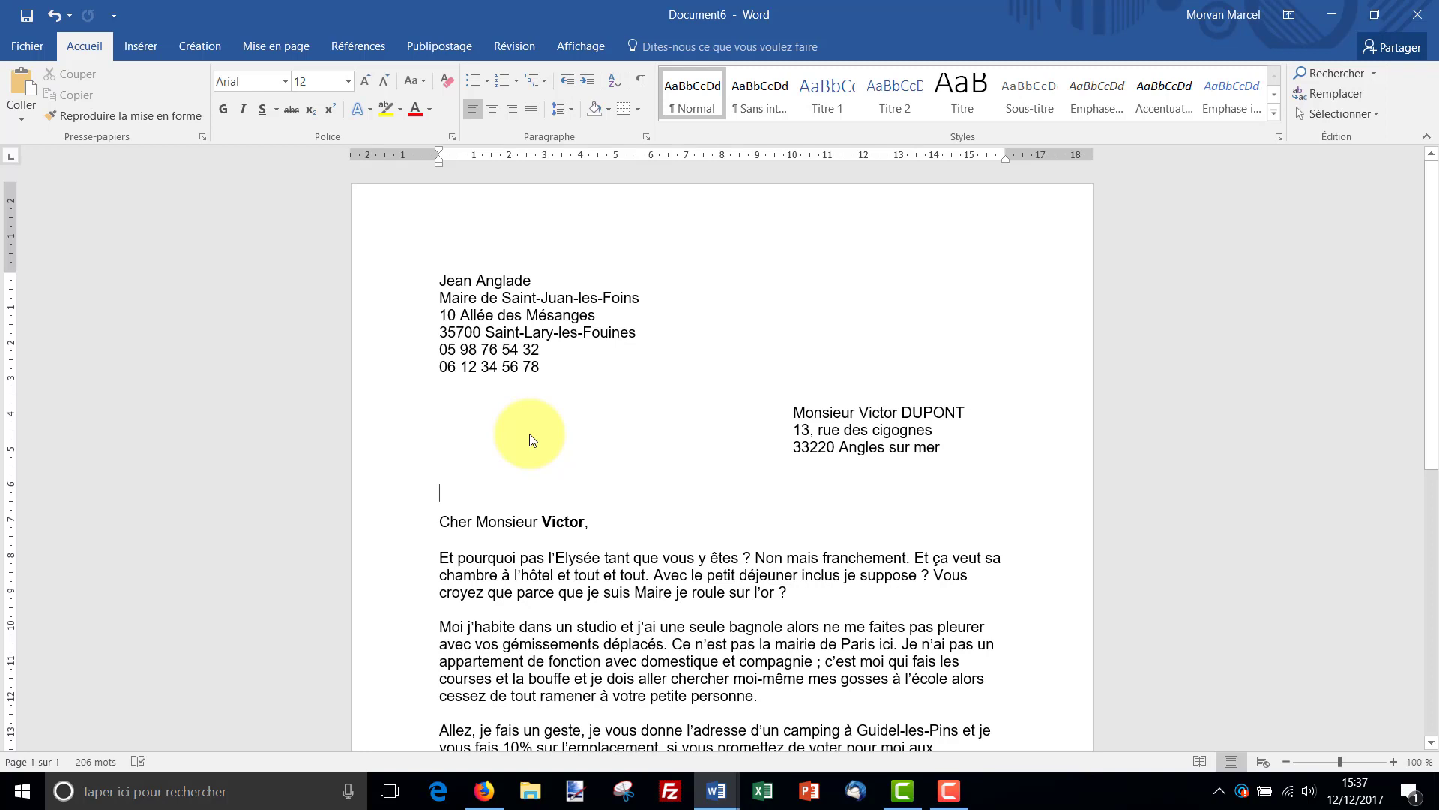
Step: Insert "Saint-Juan-les-Foins," and "le 25 Novembre 2017" on two lines above the salutation and indent both to 10 cm on the ruler
{"action": "left_click", "coordinate": [441, 492]}
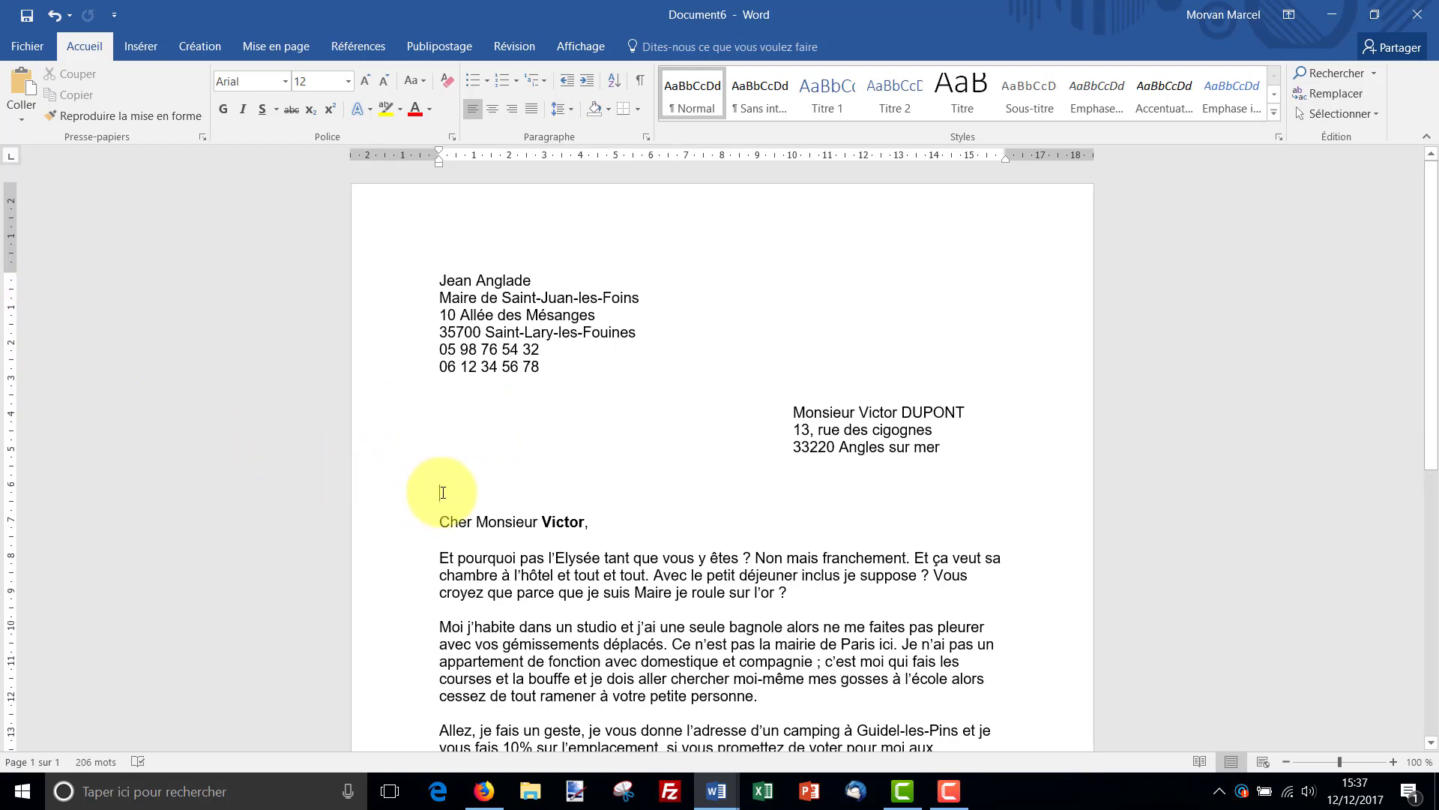
{"action": "type", "text": "Saint-Juan-les-Foins, le 25 Novembre 2017"}
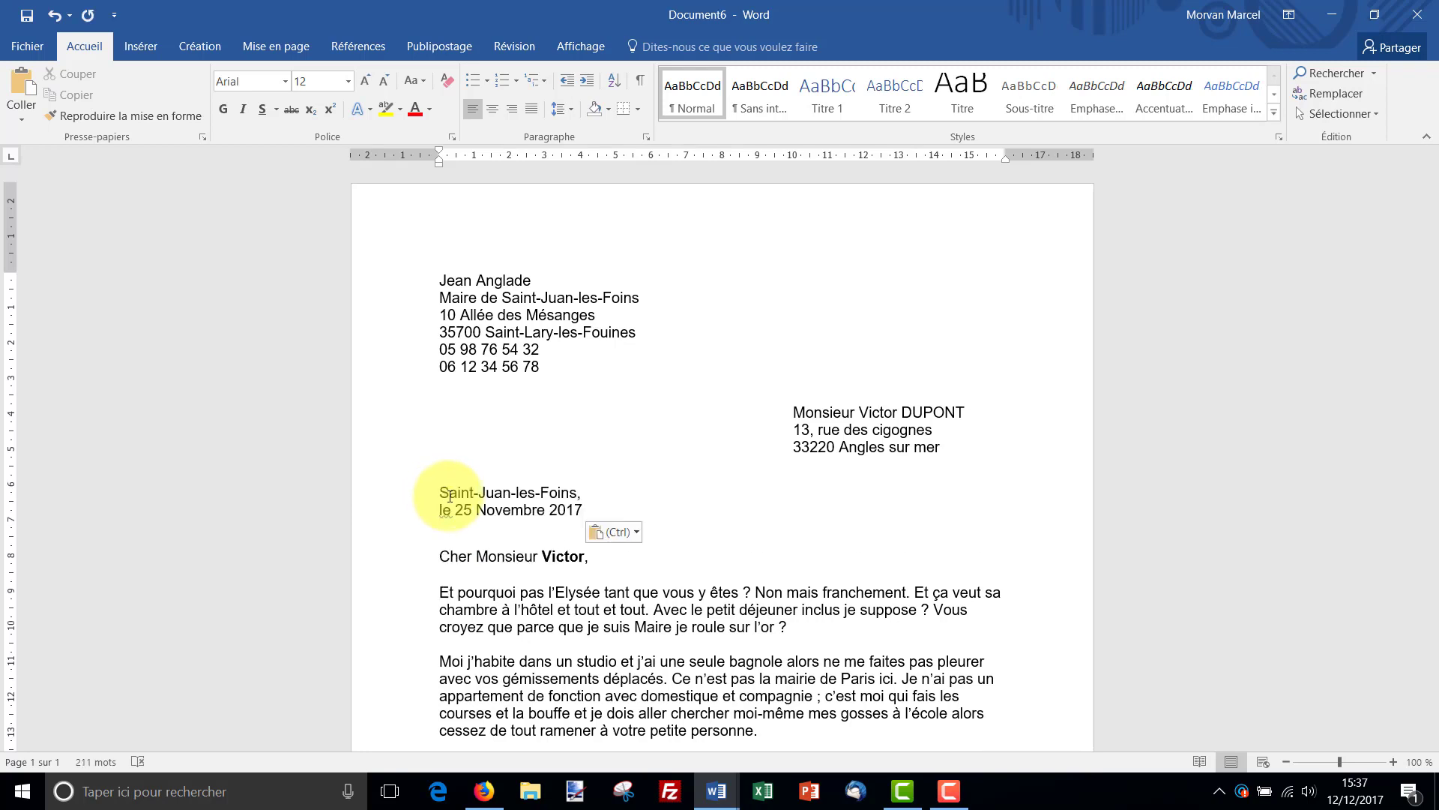
{"action": "left_click_drag", "start_coordinate": [442, 492], "coordinate": [574, 508]}
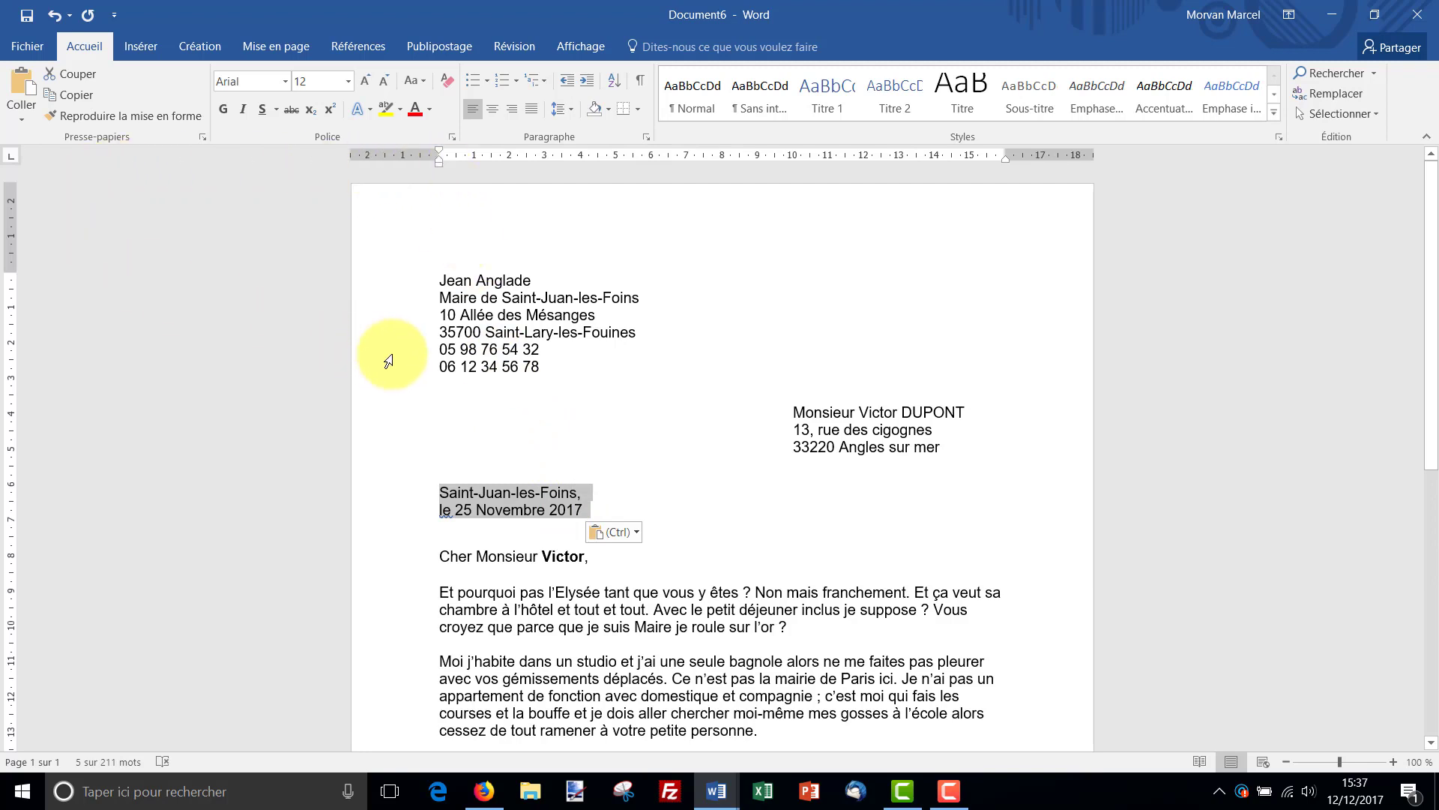
{"action": "key", "text": "Tab"}
{"action": "key", "text": "Tab"}
{"action": "key", "text": "Tab"}
{"action": "key", "text": "Tab"}
{"action": "key", "text": "Tab"}
{"action": "key", "text": "Tab"}
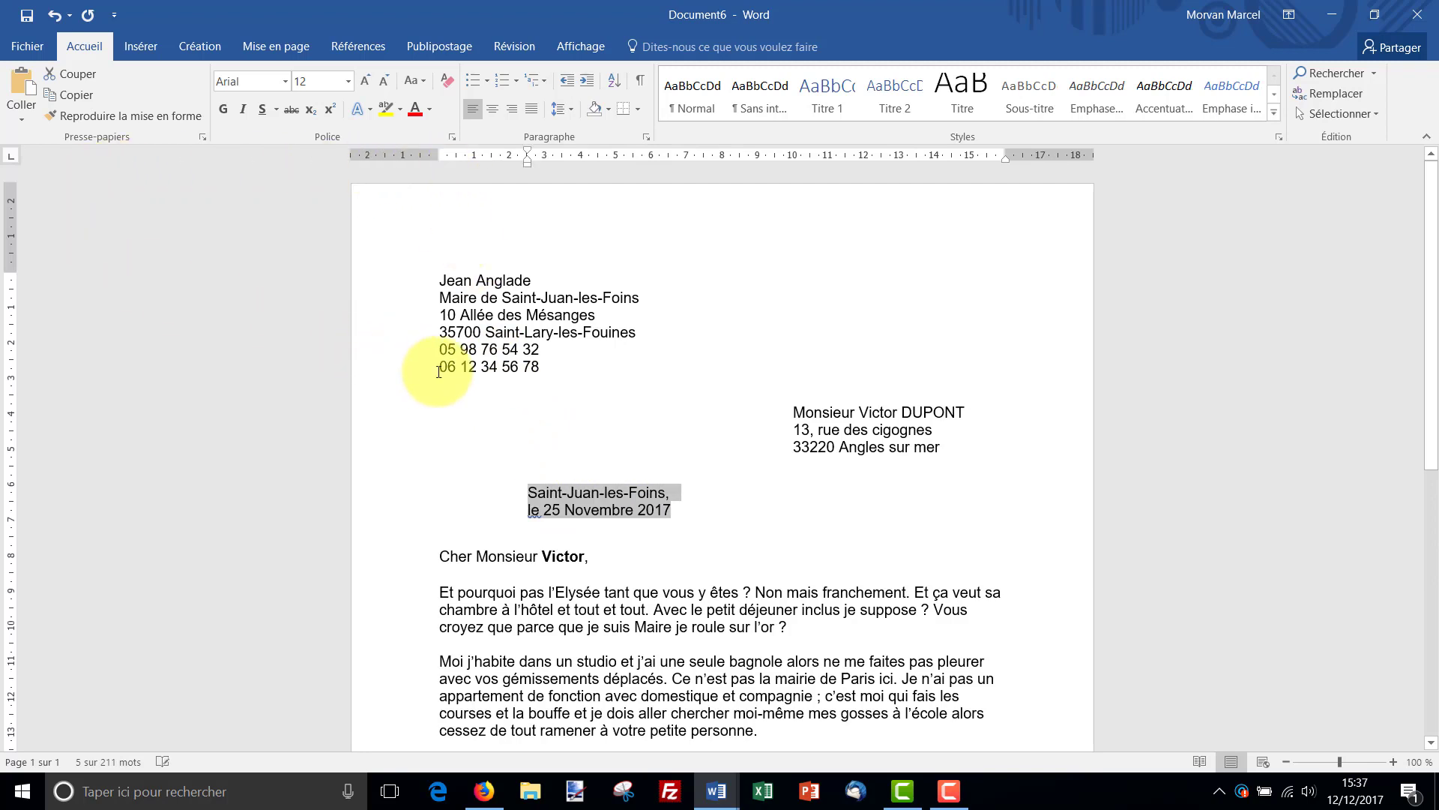
{"action": "key", "text": "Tab"}
{"action": "key", "text": "Tab"}
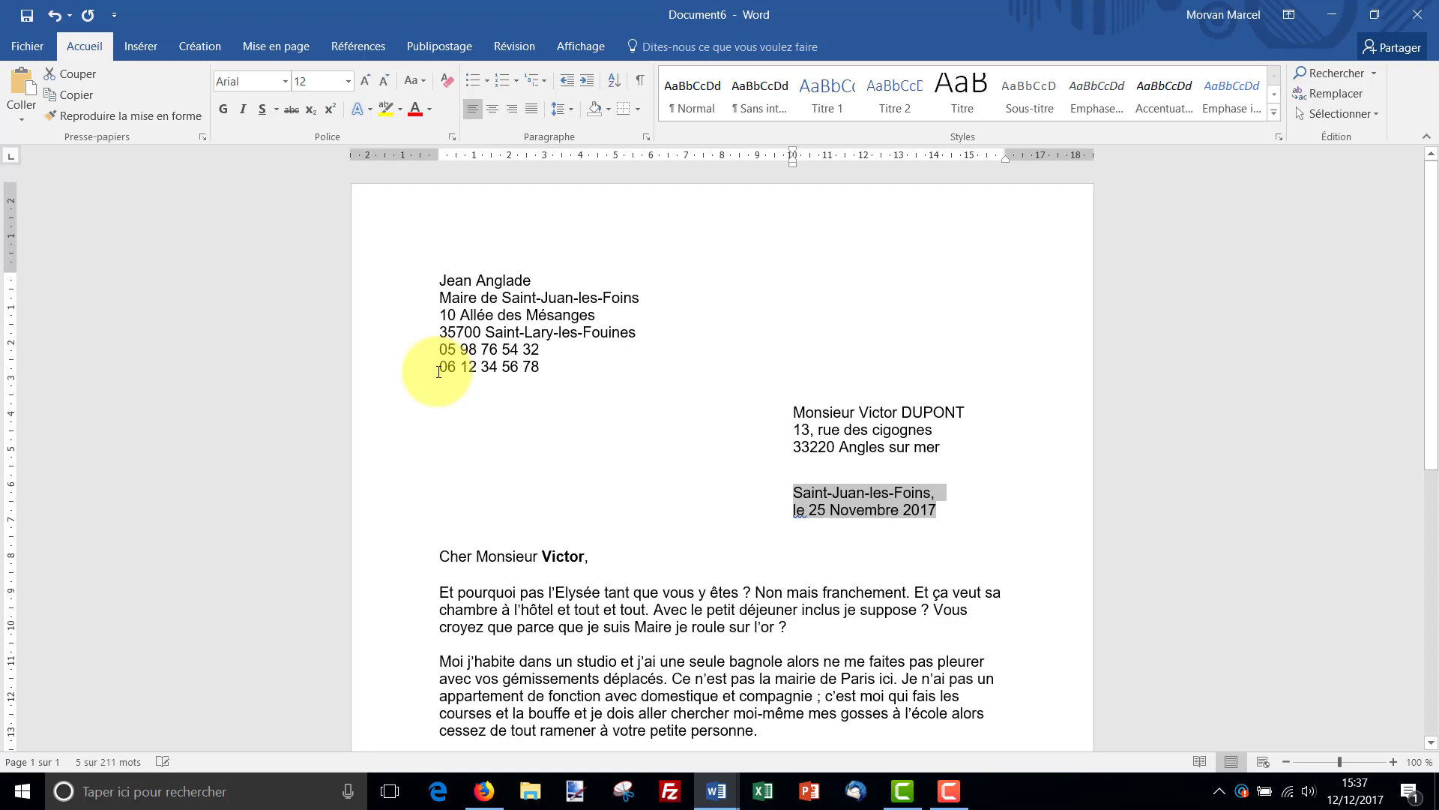
{"action": "left_click", "coordinate": [858, 523]}
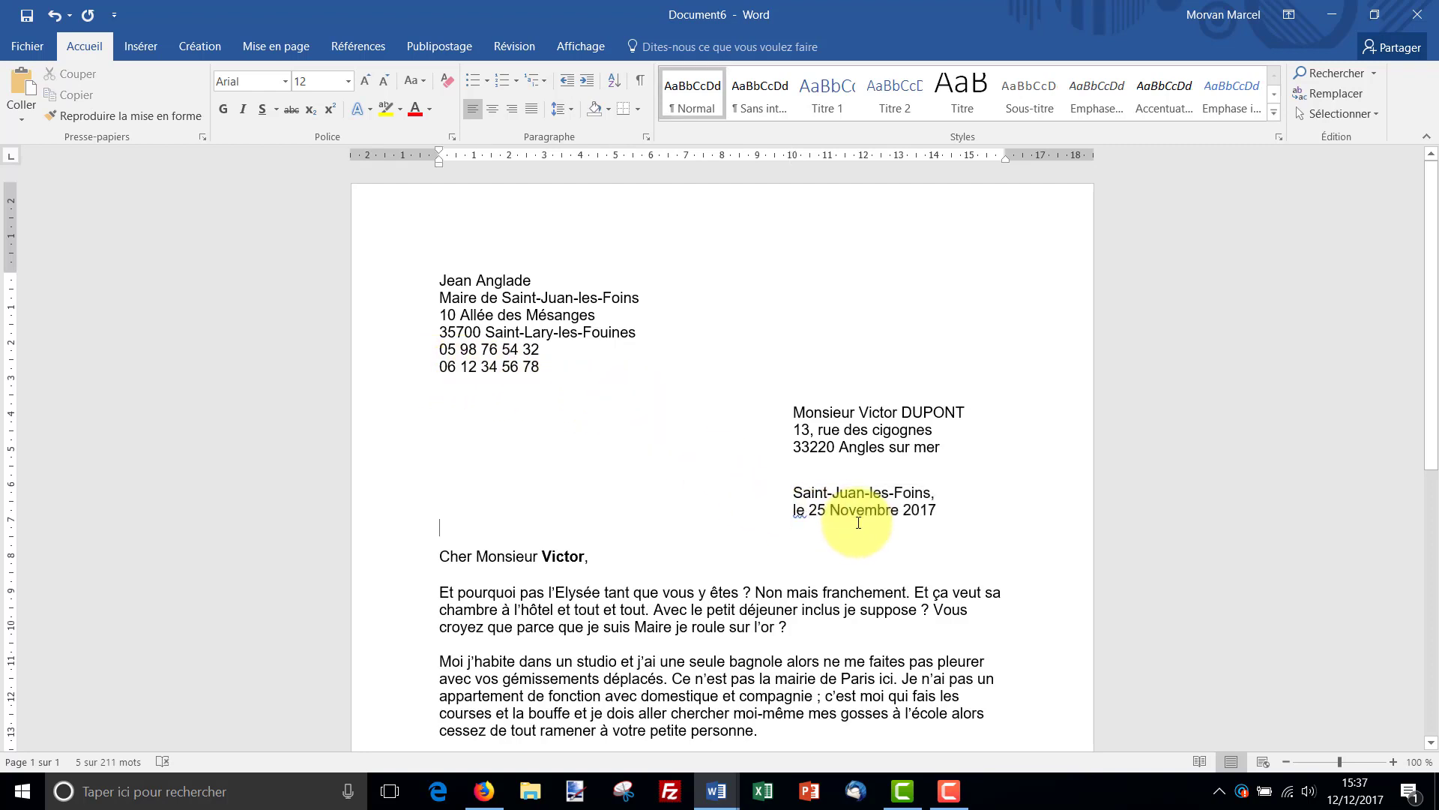
Step: Indent the two signature lines at the end of the letter to 10 cm on the ruler
{"action": "scroll", "coordinate": [859, 522], "scroll_direction": "down", "scroll_amount": 6}
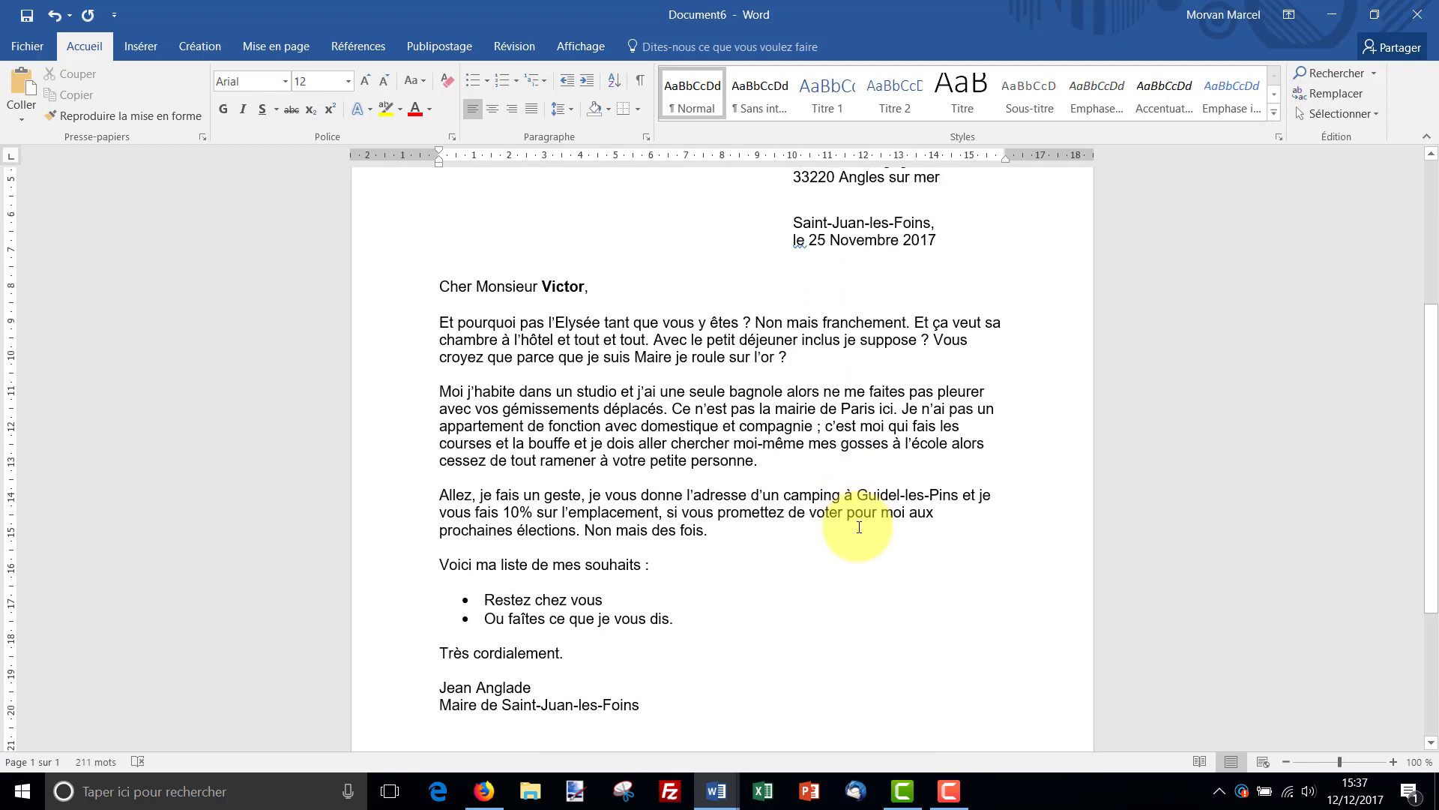
{"action": "left_click_drag", "start_coordinate": [671, 704], "coordinate": [429, 693]}
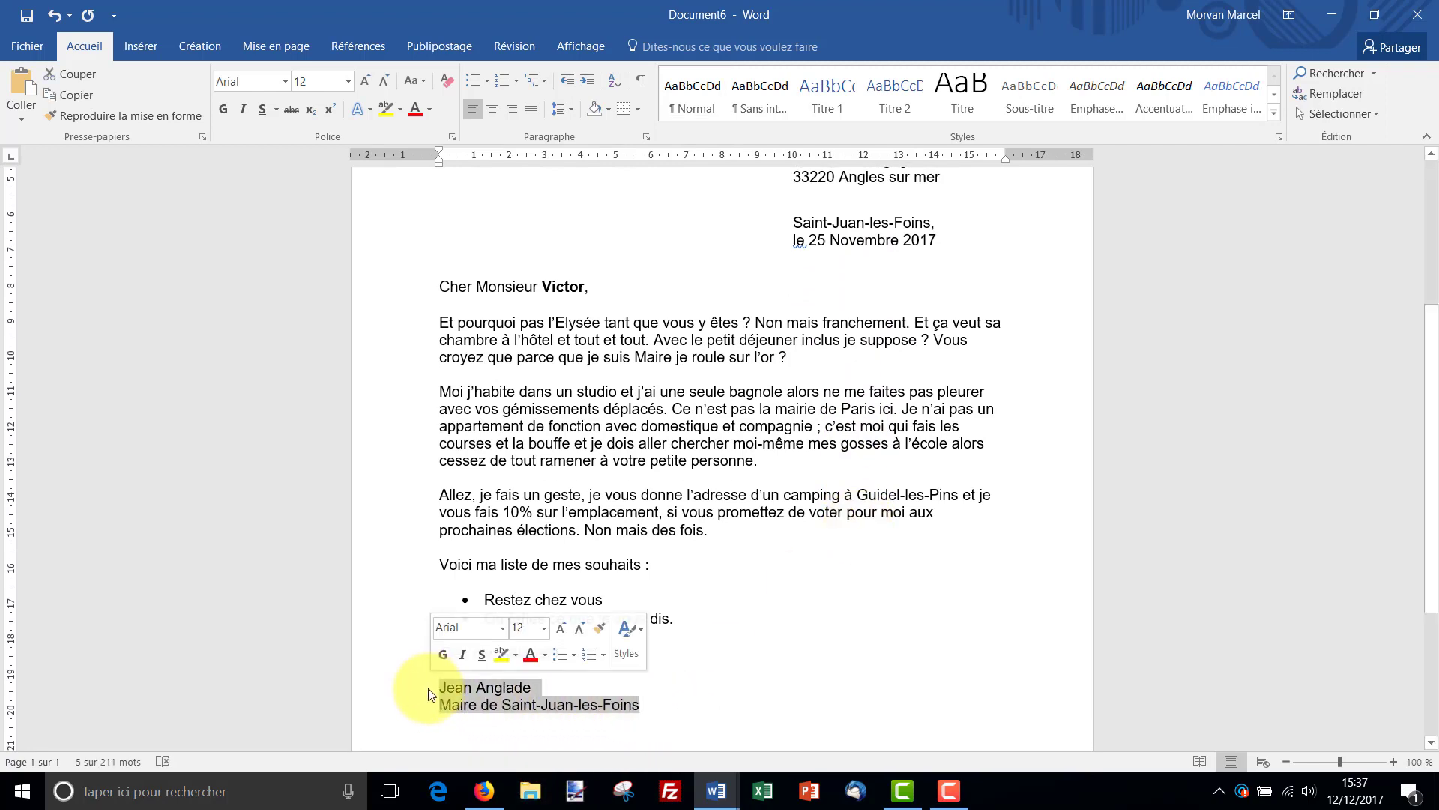
{"action": "key", "text": "Tab"}
{"action": "key", "text": "Tab"}
{"action": "key", "text": "Tab"}
{"action": "key", "text": "Tab"}
{"action": "key", "text": "Tab"}
{"action": "key", "text": "Tab"}
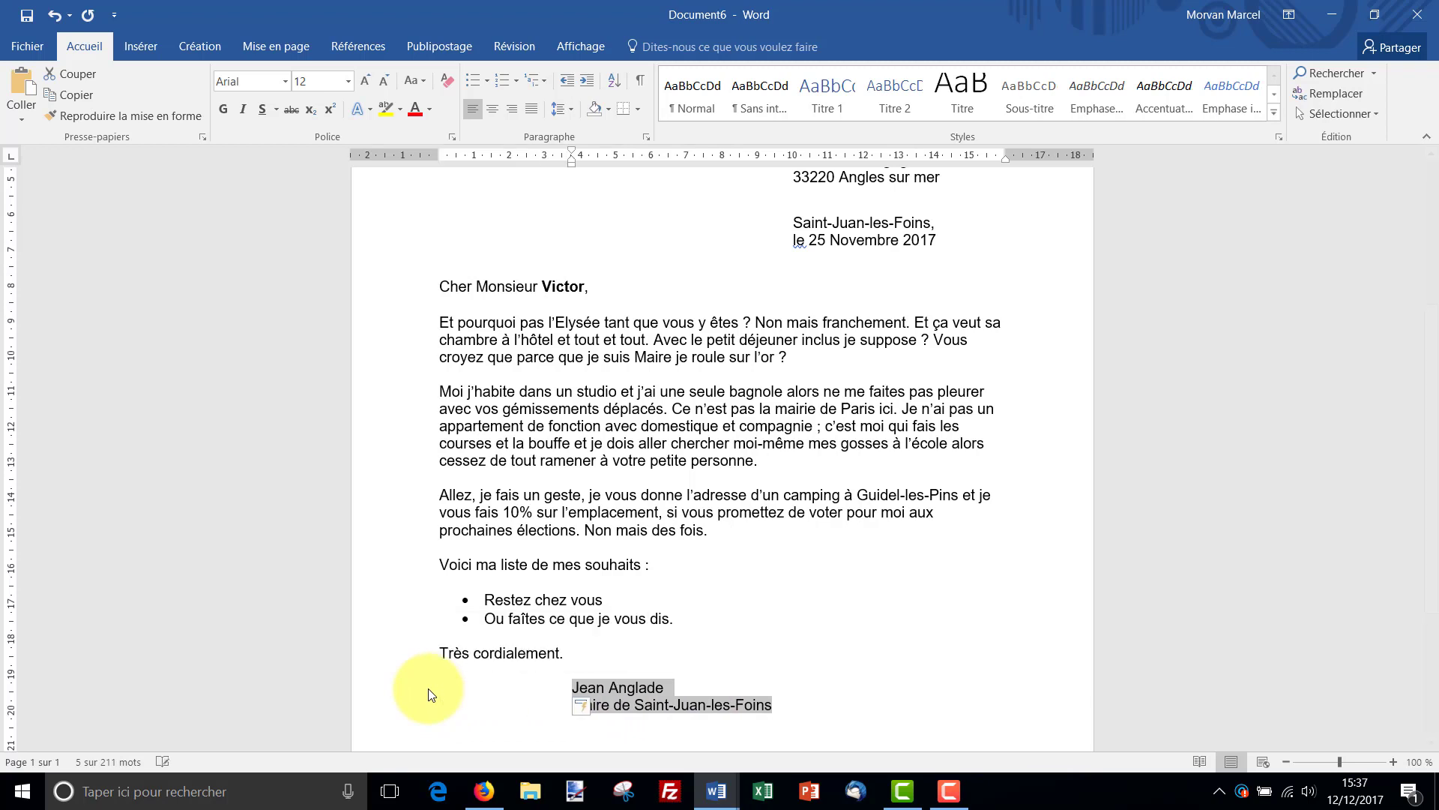
{"action": "key", "text": "Tab"}
{"action": "key", "text": "Tab"}
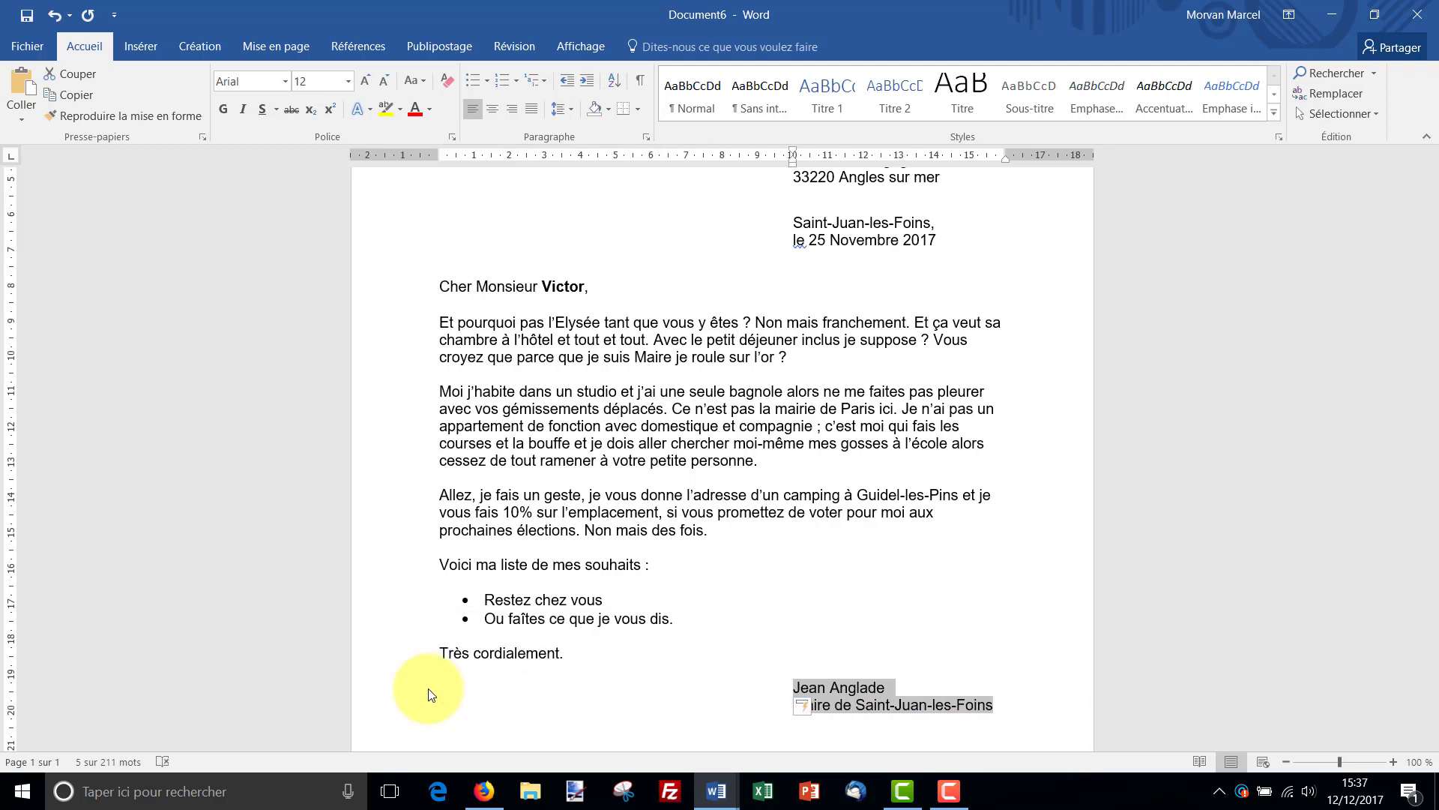
{"action": "key", "text": "Tab"}
{"action": "key", "text": "Tab"}
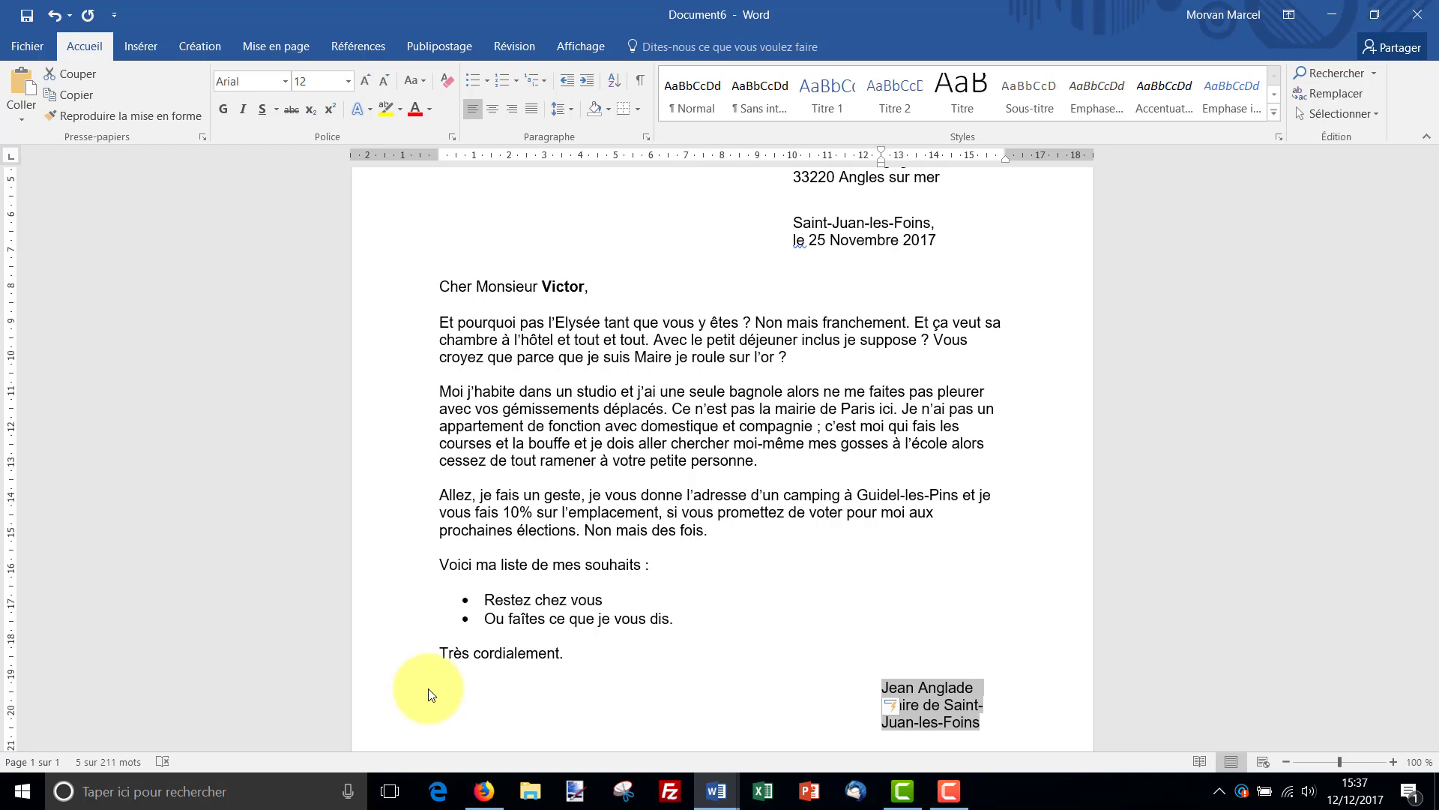
{"action": "key", "text": "shift+Tab"}
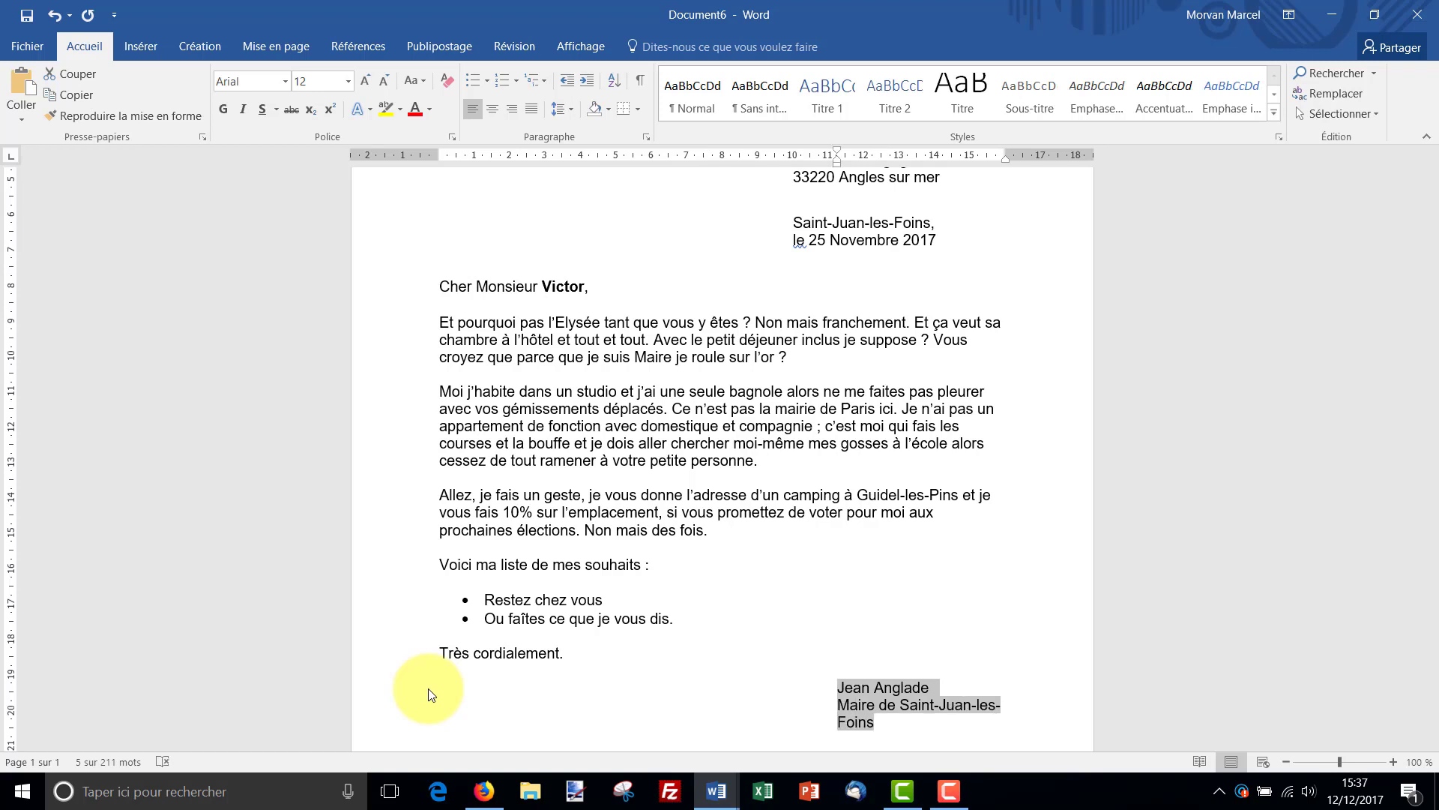
{"action": "key", "text": "shift+Tab"}
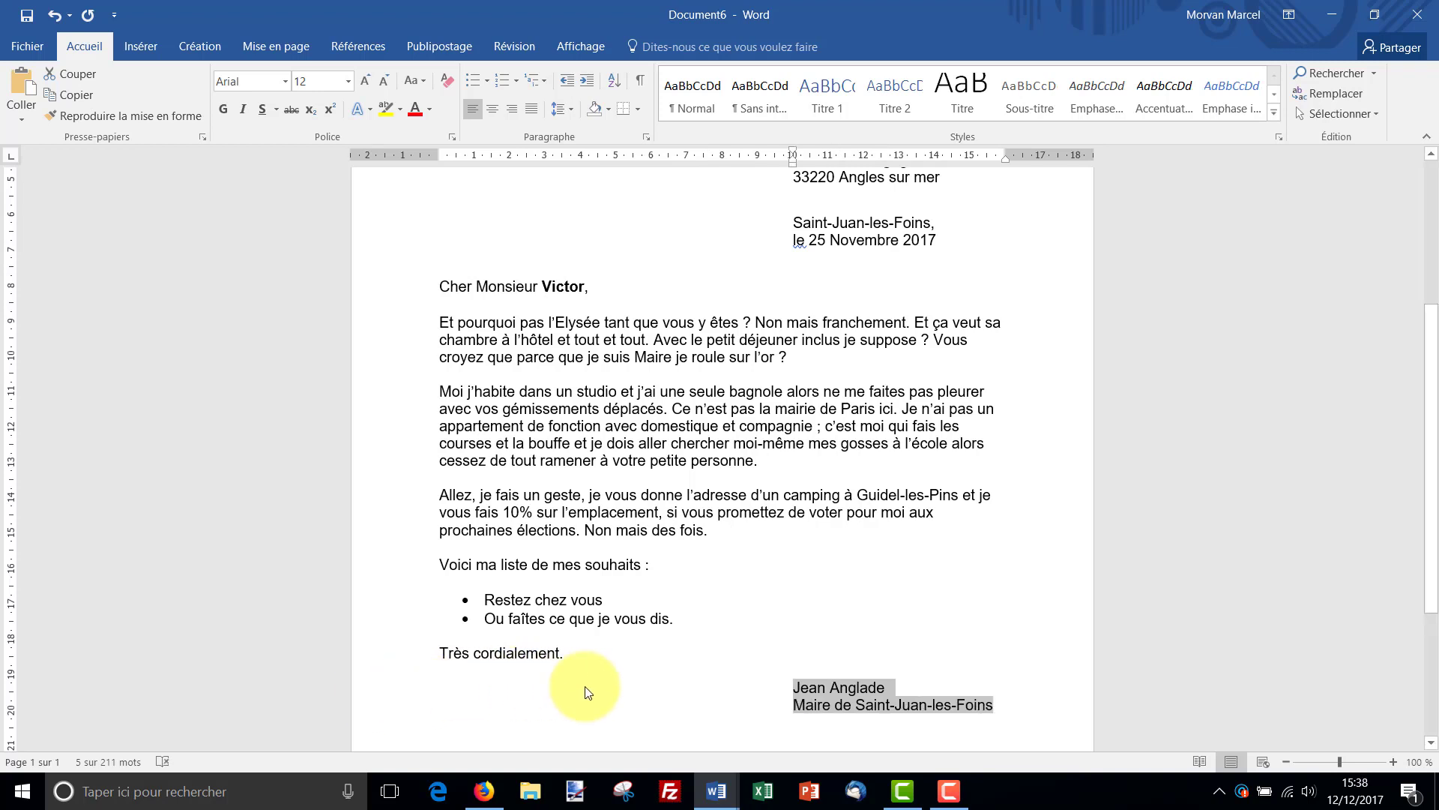
{"action": "left_click", "coordinate": [604, 673]}
Step: Save the letter in the Bureau folder as a Word document (*.docx) under the suggested file name
{"action": "scroll", "coordinate": [605, 673], "scroll_direction": "up", "scroll_amount": 1}
{"action": "scroll", "coordinate": [605, 674], "scroll_direction": "up", "scroll_amount": 5}
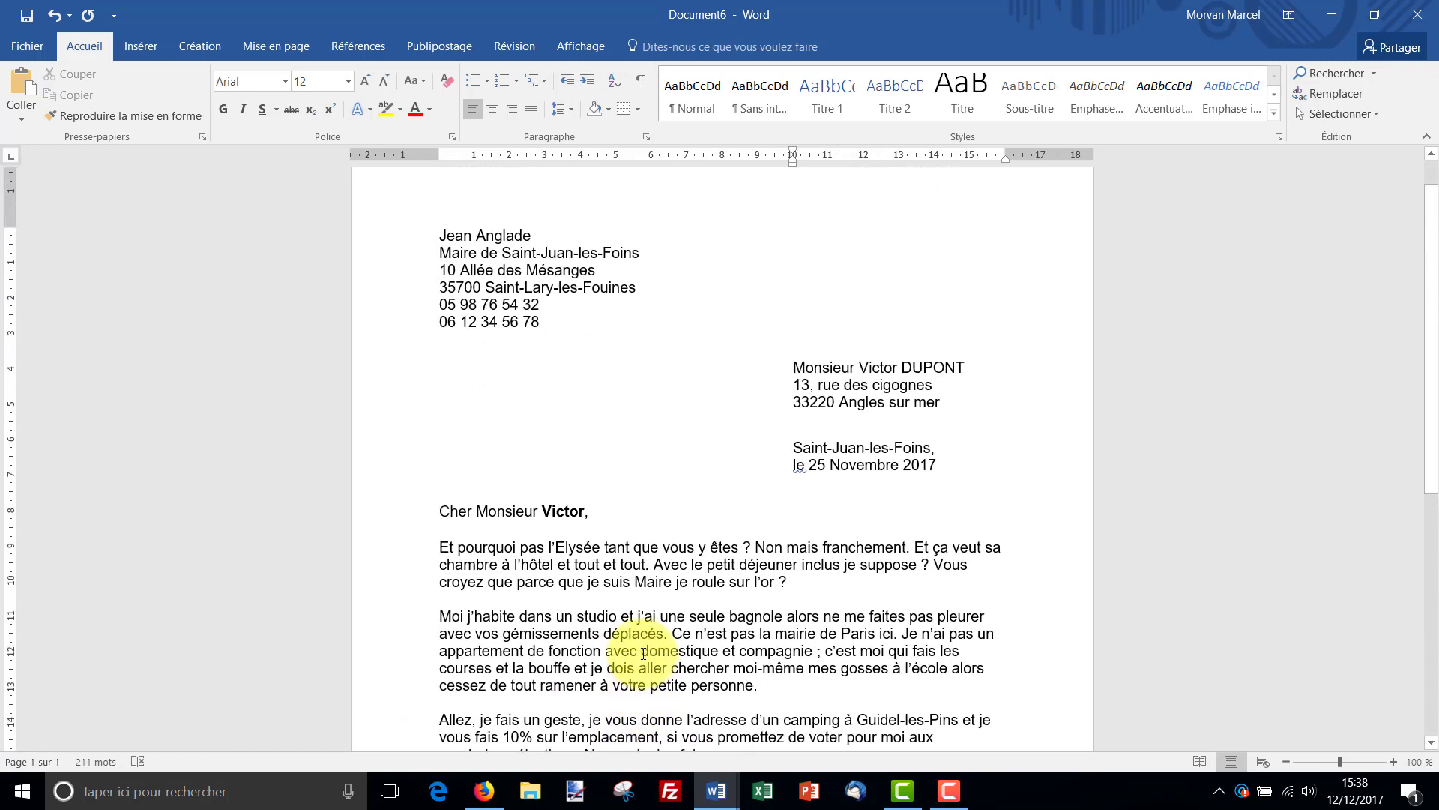
{"action": "left_click", "coordinate": [26, 47]}
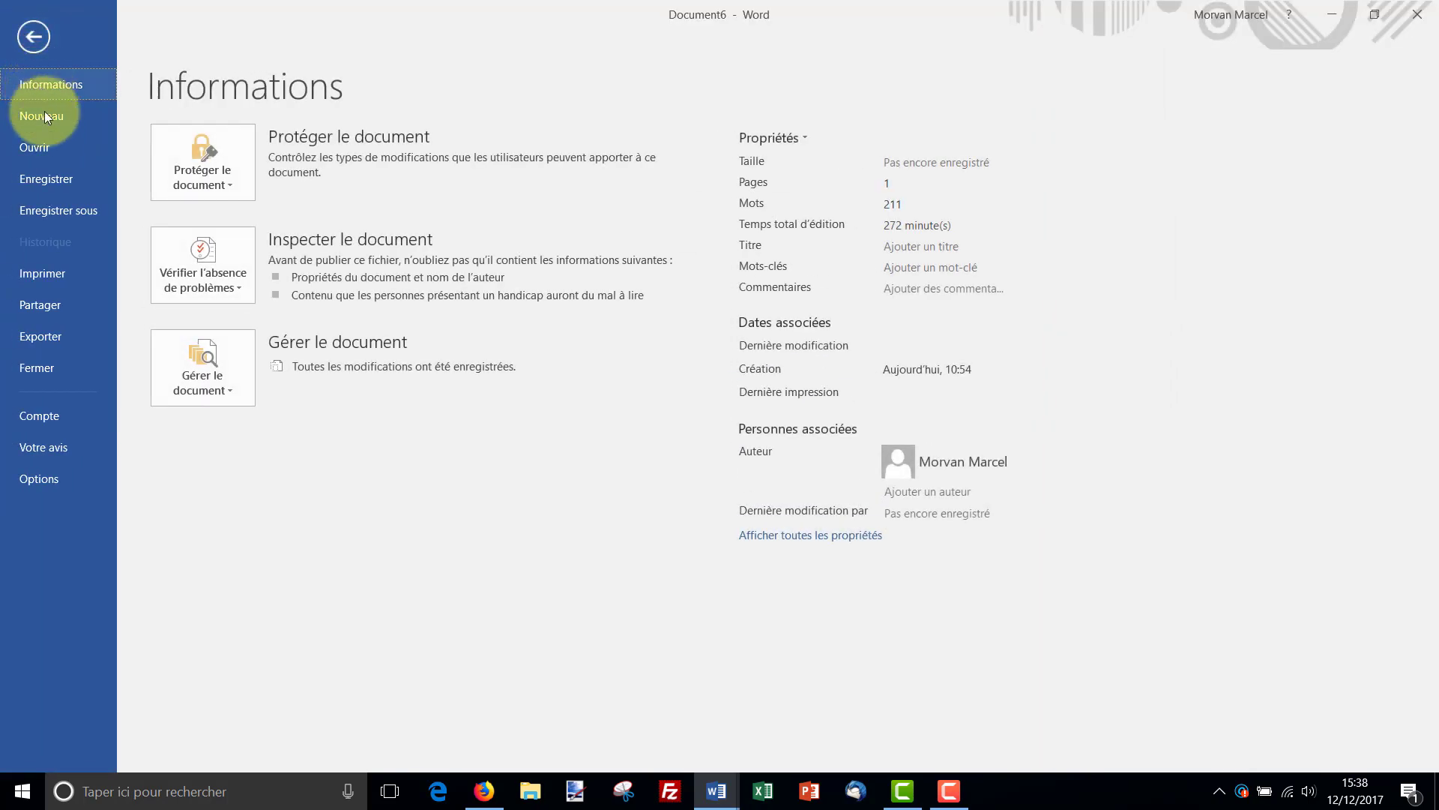
{"action": "left_click", "coordinate": [67, 214]}
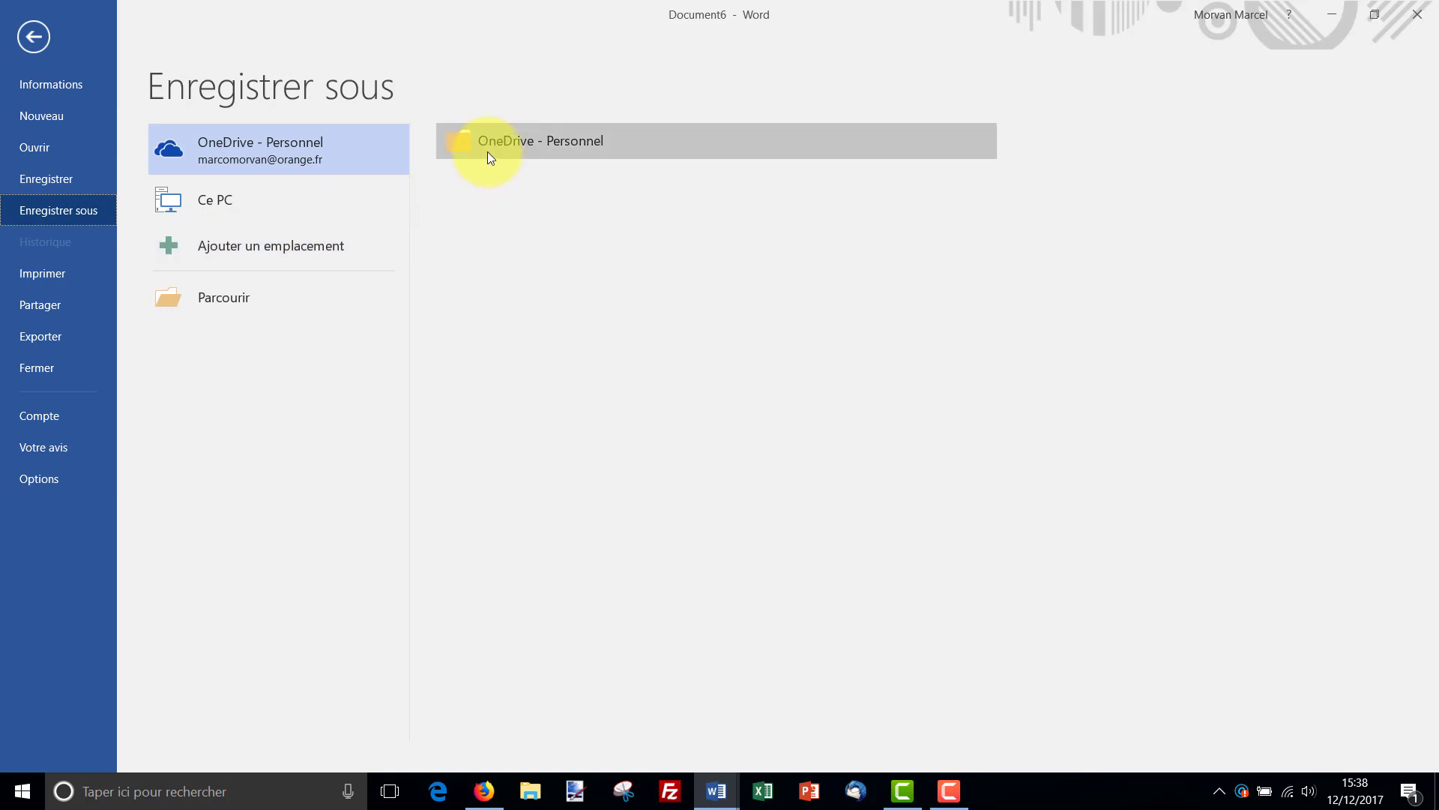
{"action": "left_click", "coordinate": [231, 305]}
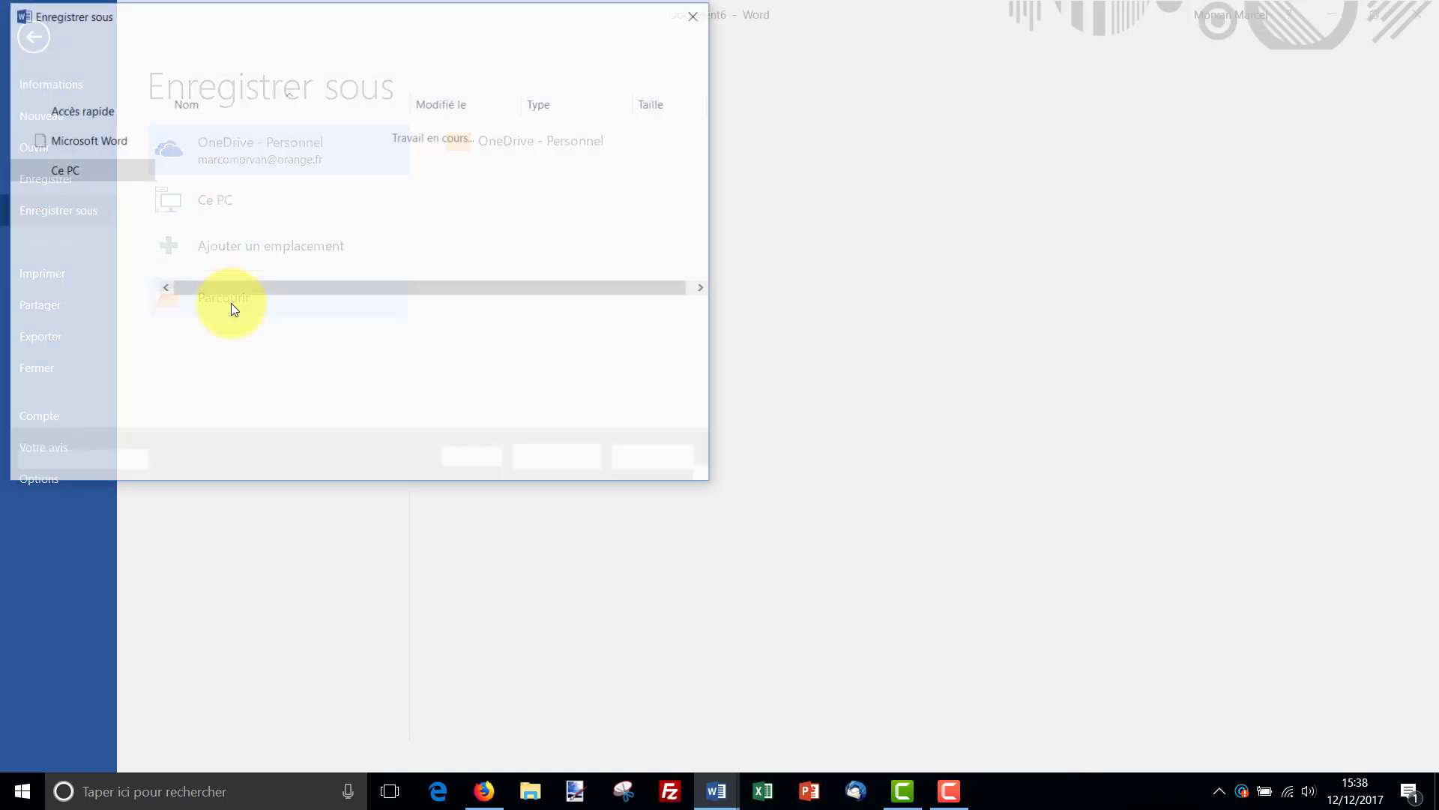
{"action": "left_click", "coordinate": [52, 132]}
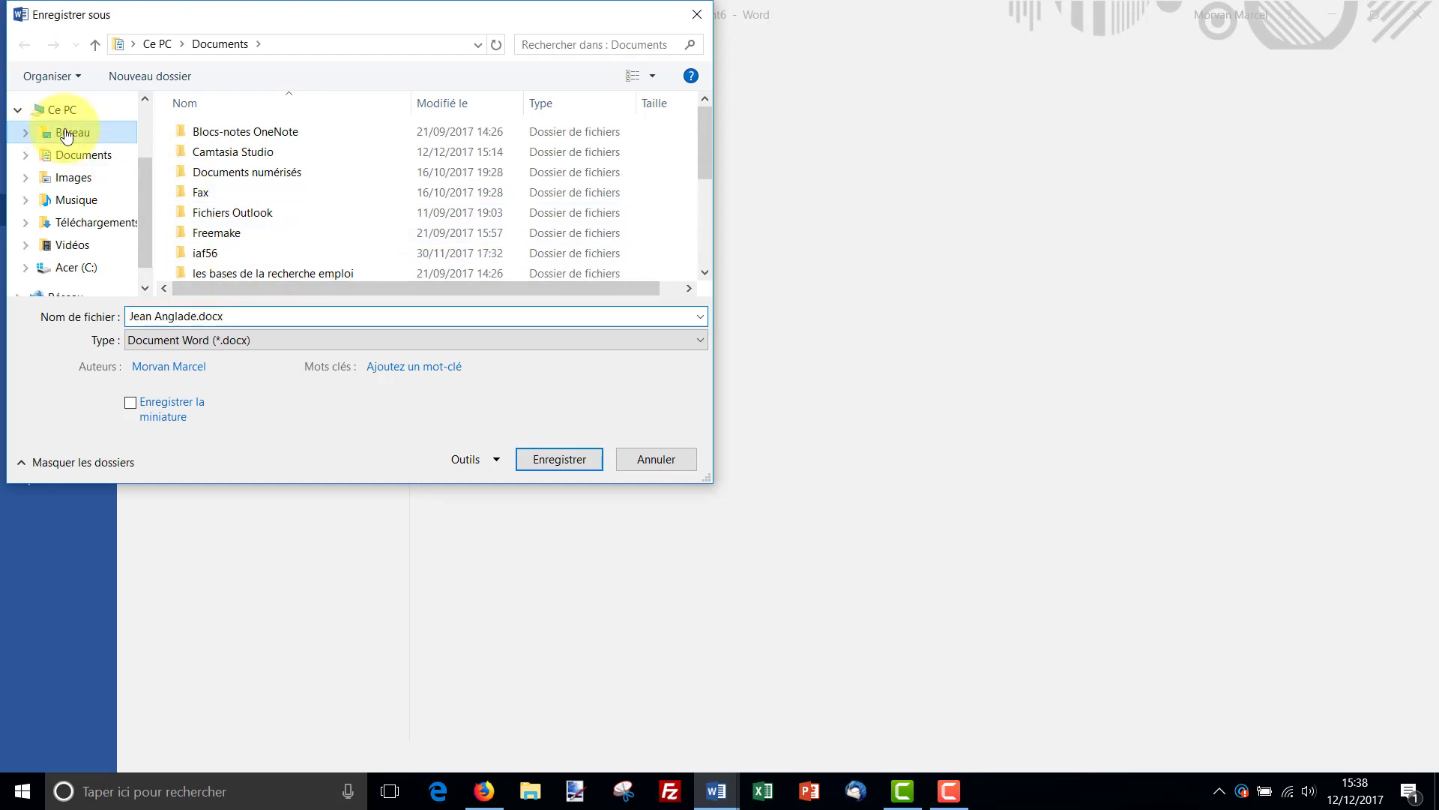
{"action": "left_click", "coordinate": [567, 460]}
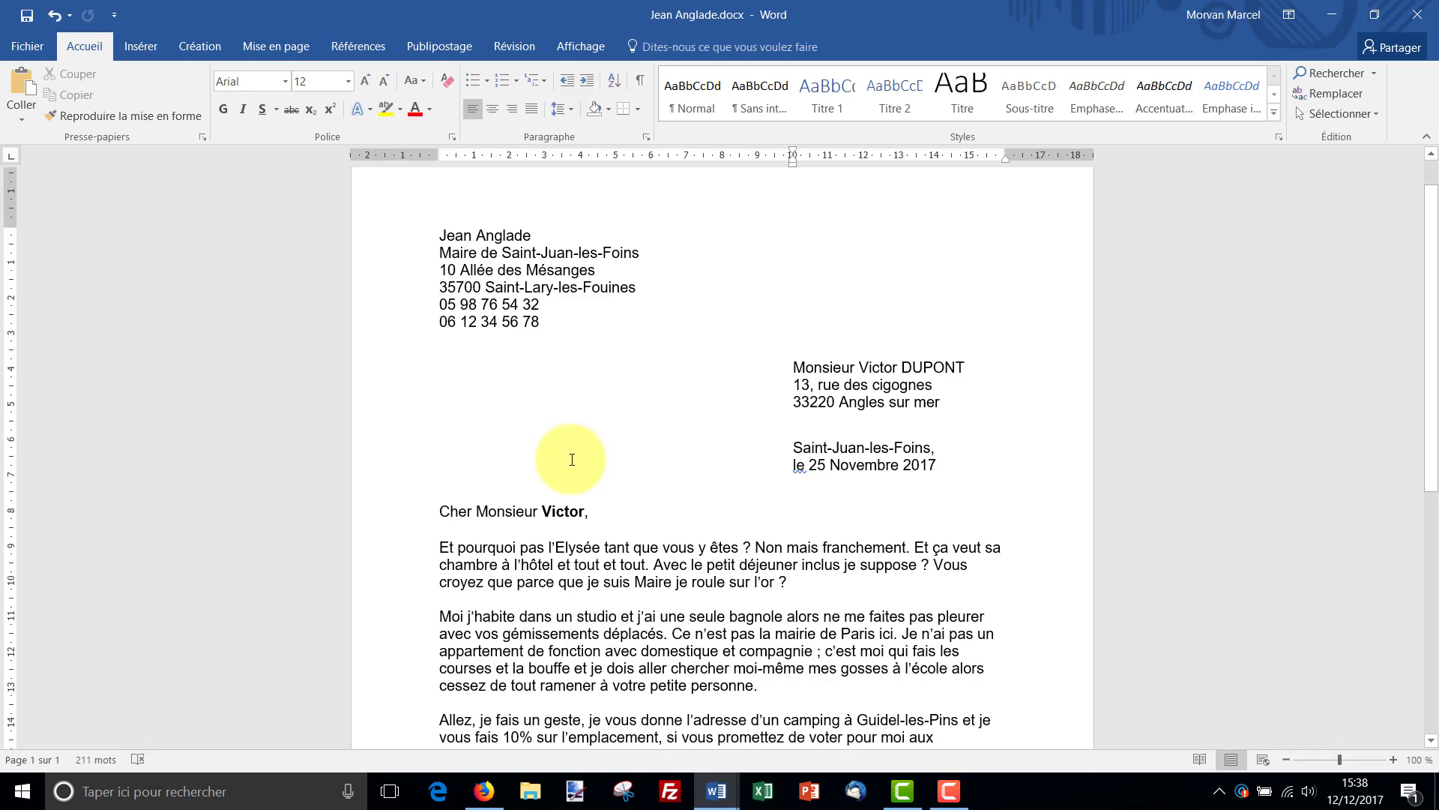
{"action": "left_click", "coordinate": [599, 564]}
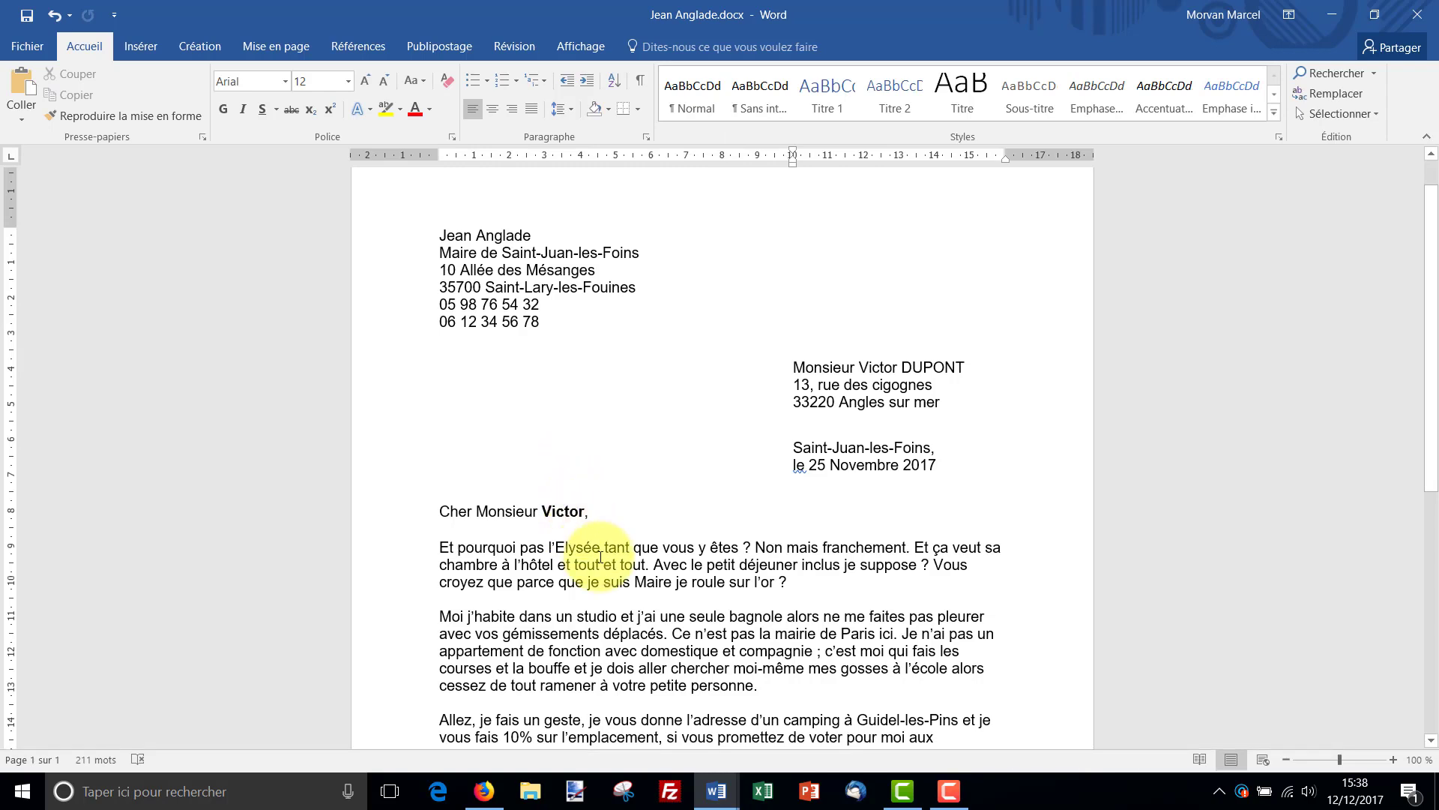
Step: Open the letter's print preview and check the status of the selected EPSON printer
{"action": "left_click", "coordinate": [27, 45]}
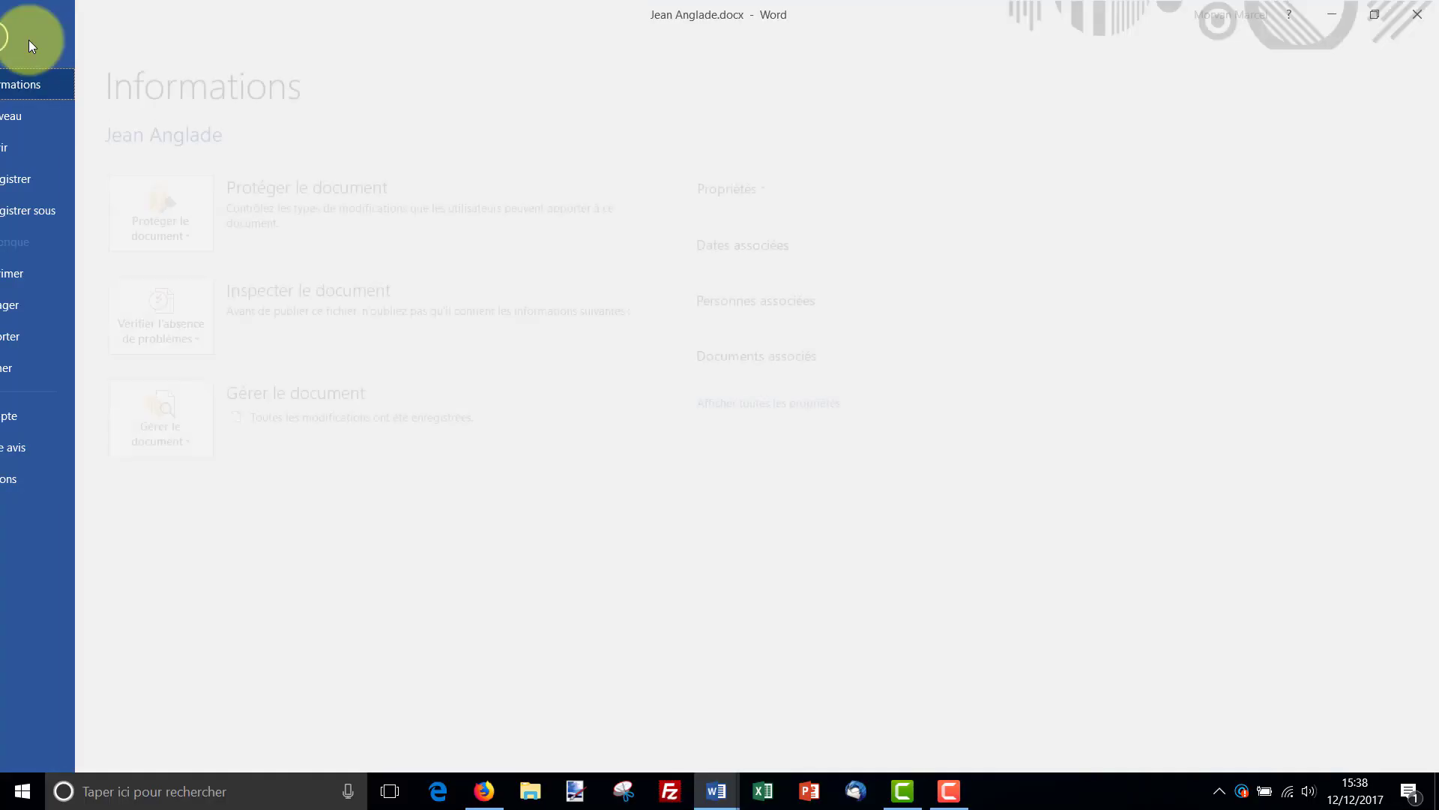
{"action": "left_click", "coordinate": [60, 277]}
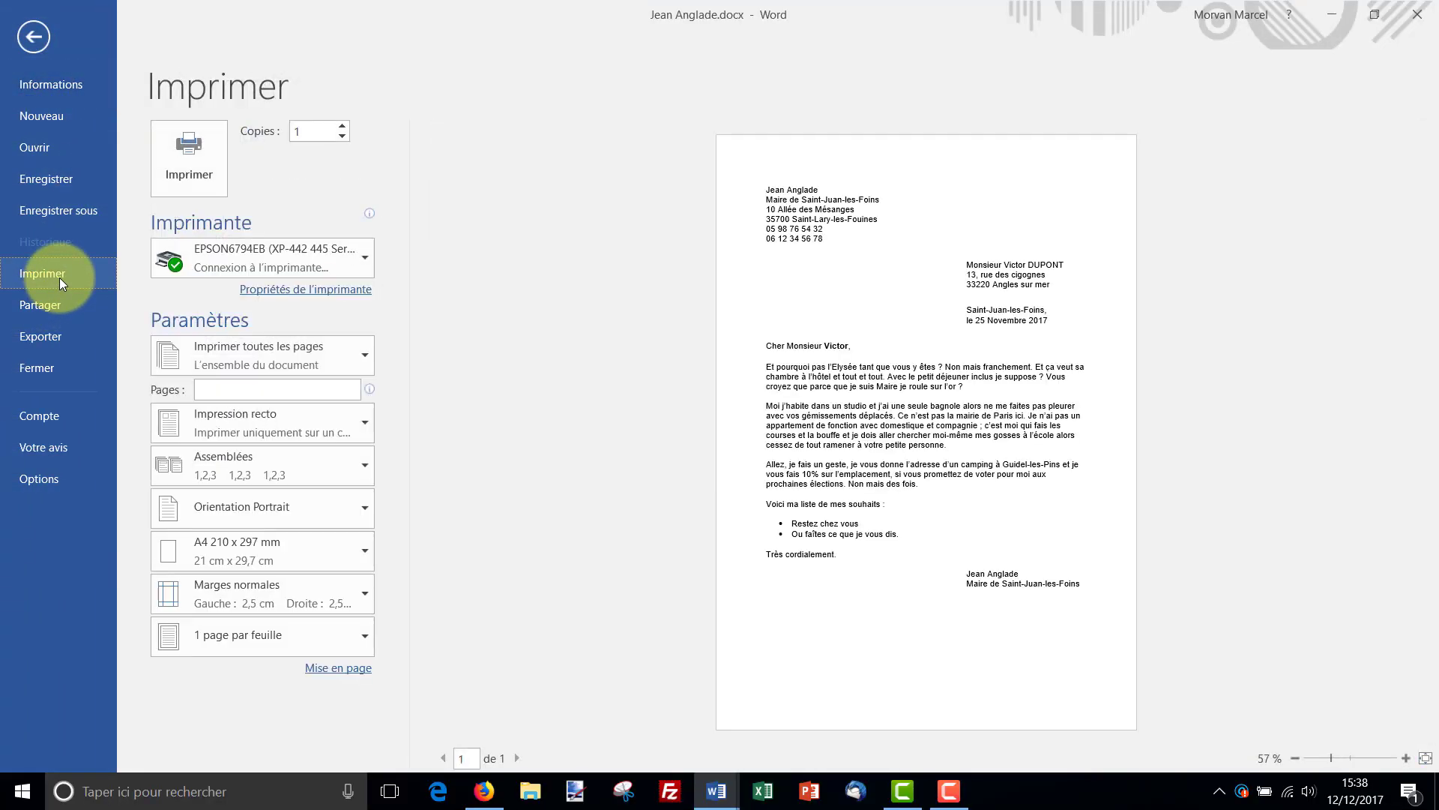
{"action": "mouse_move", "coordinate": [243, 254]}
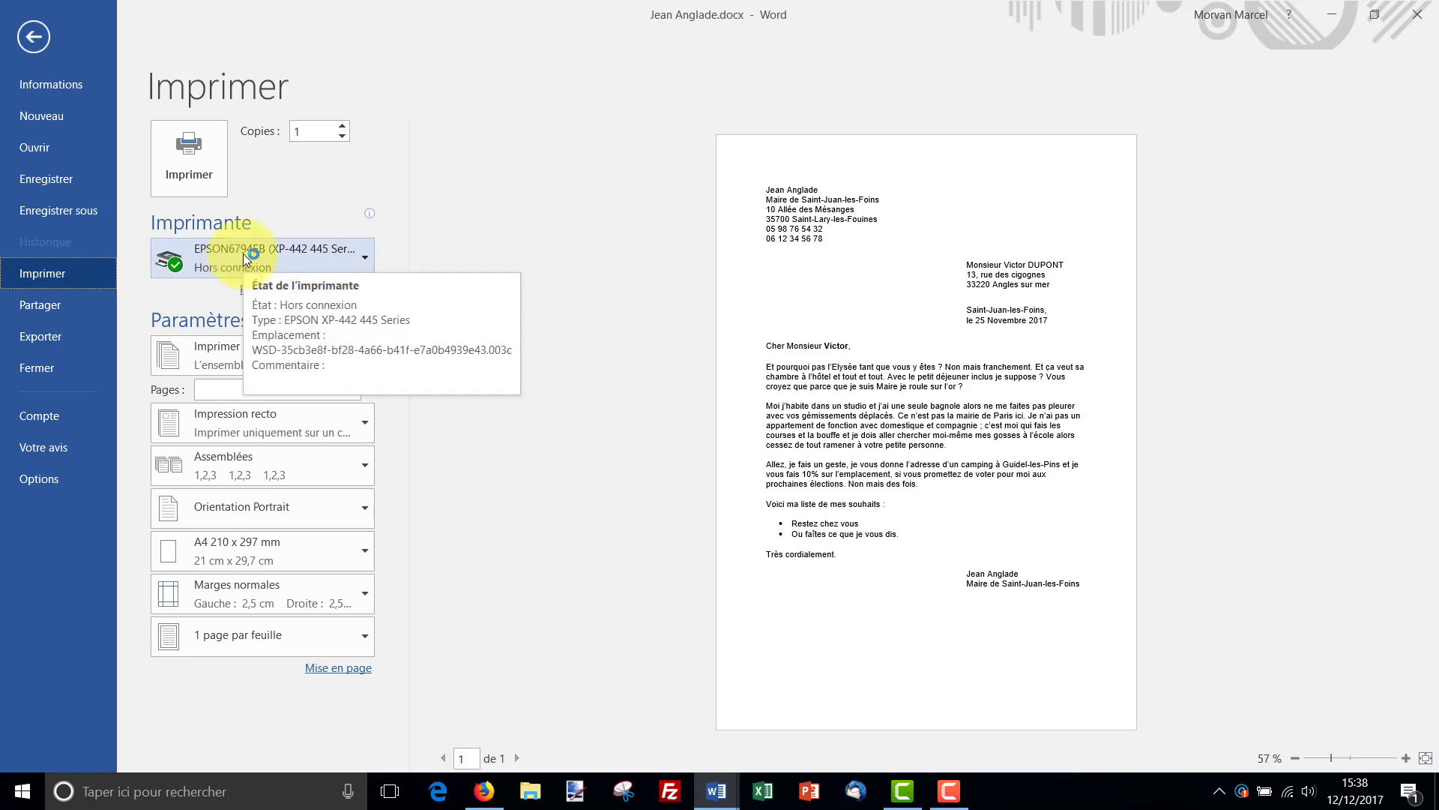